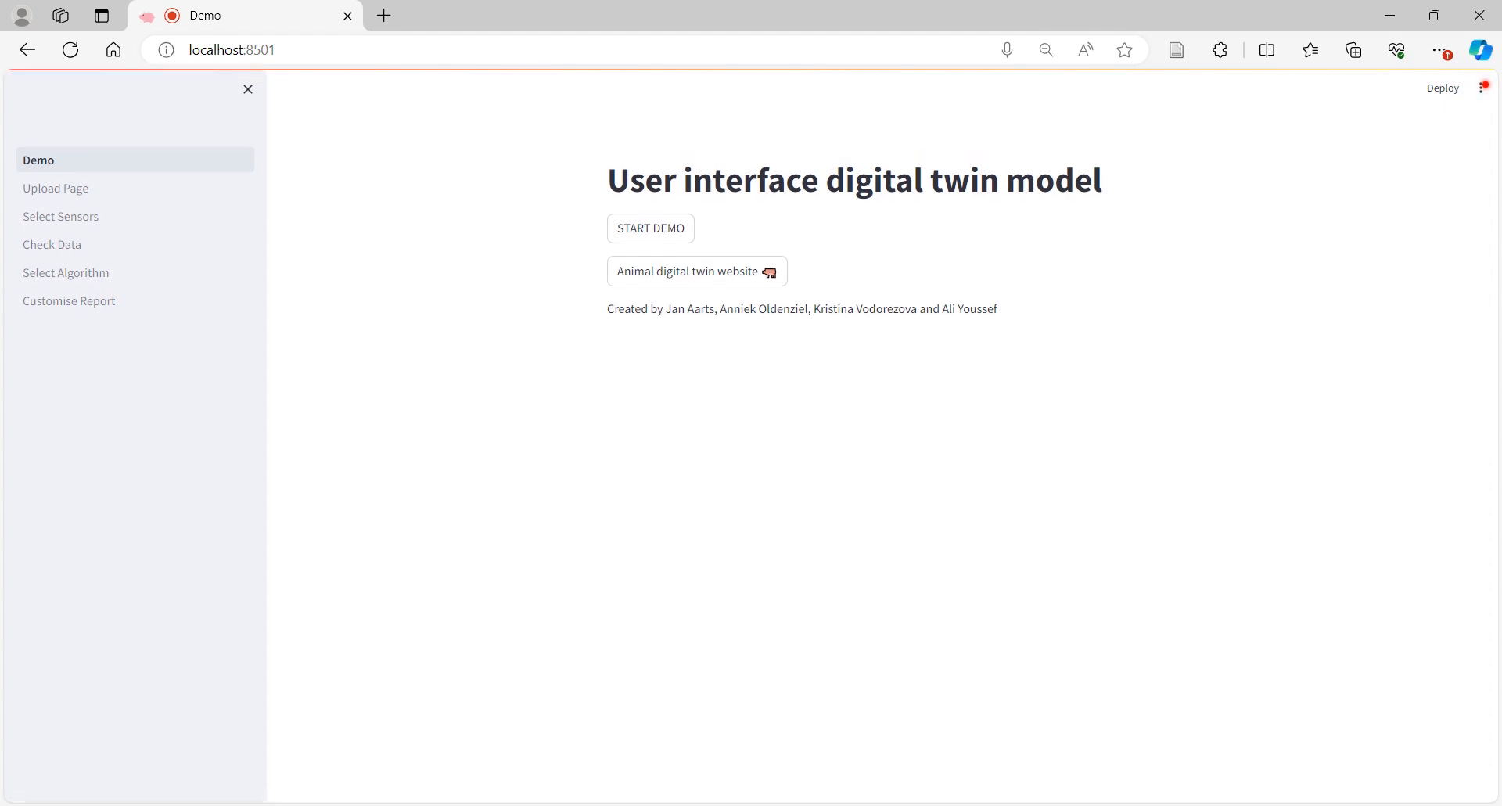
- Start the demo and upload the data file pig_534C1A.D24
{"action": "left_click", "coordinate": [677, 234]}
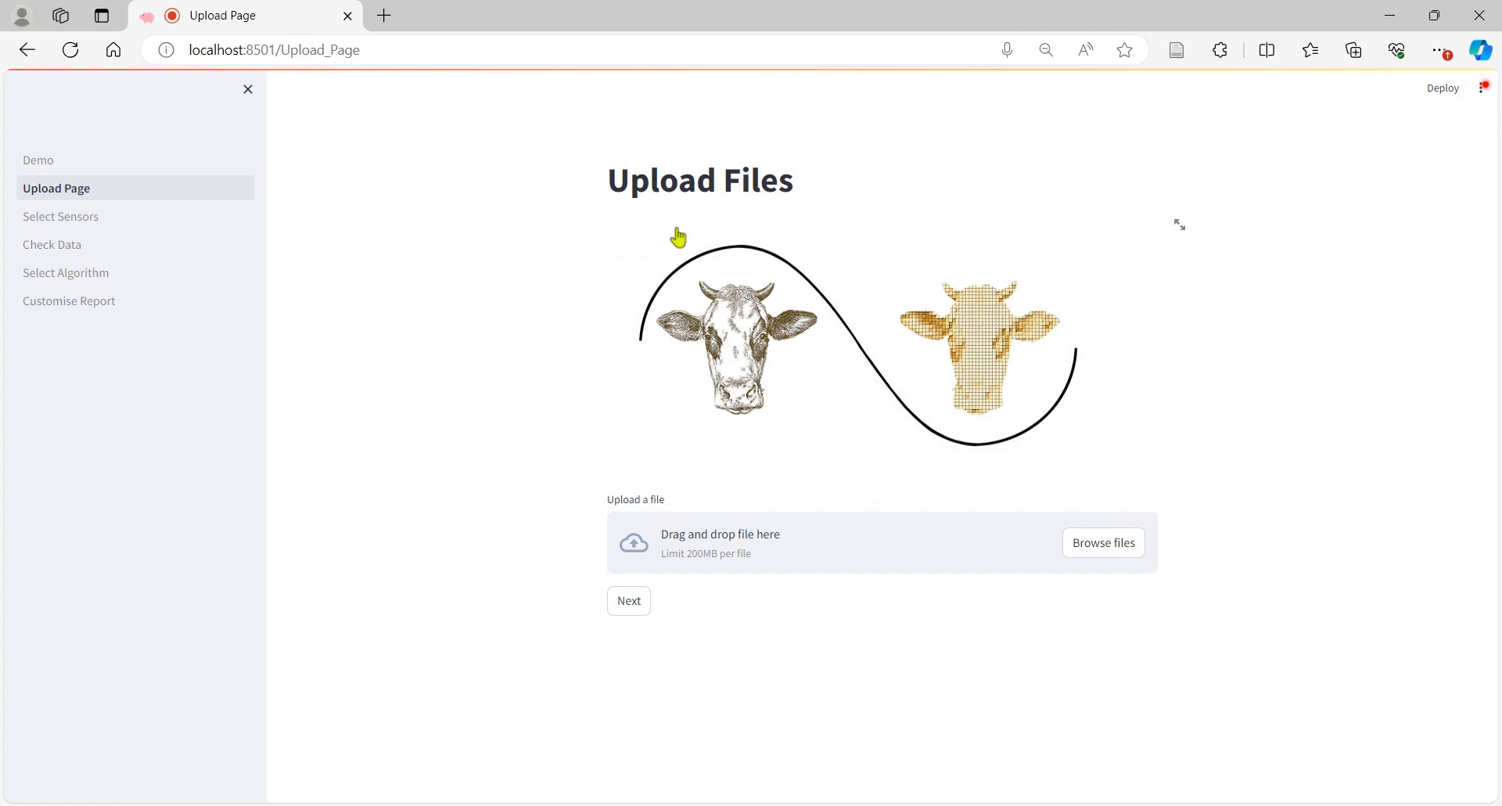
{"action": "left_click", "coordinate": [1129, 557]}
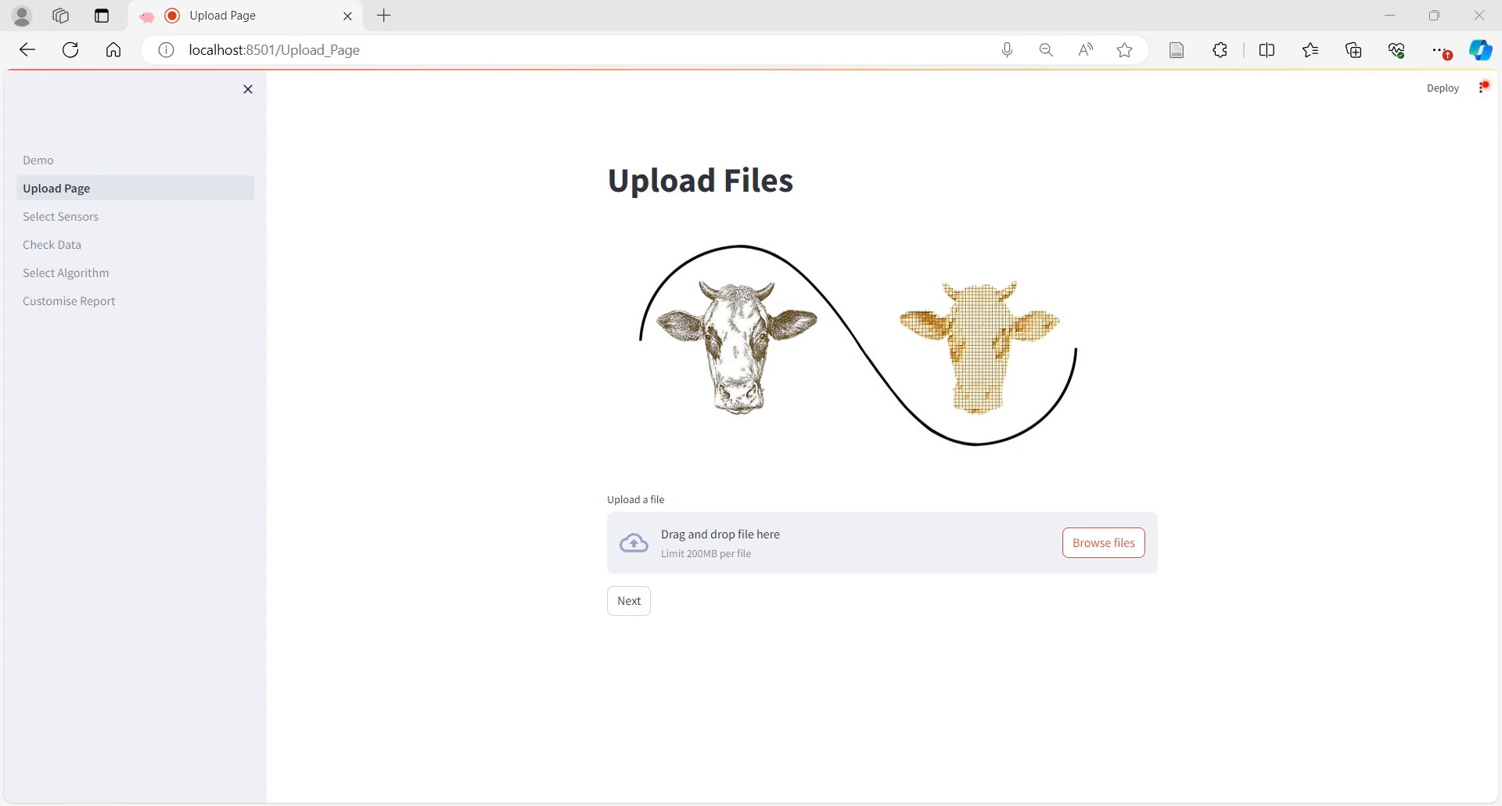
{"action": "left_click", "coordinate": [593, 454]}
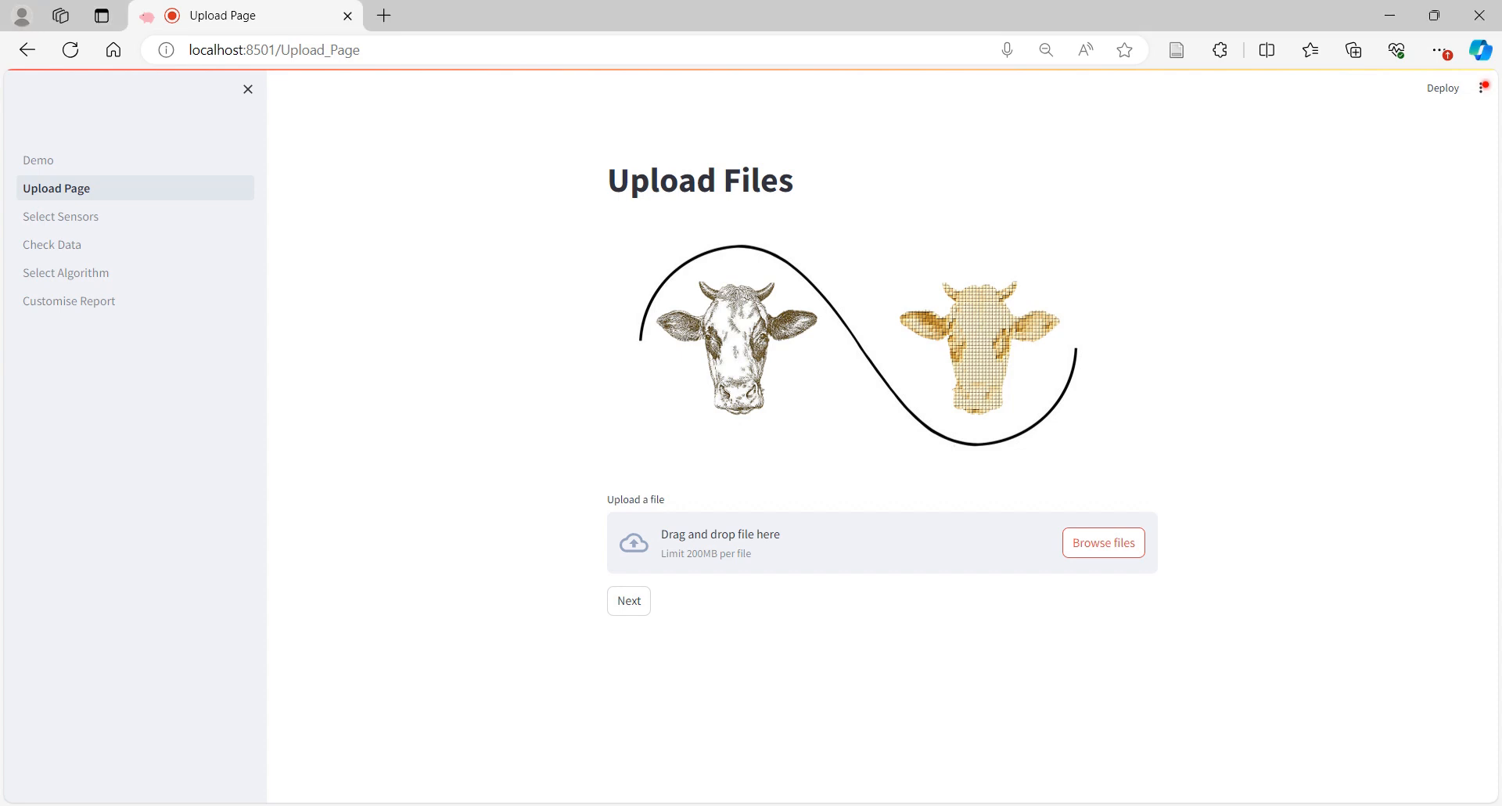
- Remove the comma from the uploaded file's delimiter setting, apply the change, and continue to the column selection
{"action": "scroll", "coordinate": [583, 451], "scroll_direction": "down", "scroll_amount": 3}
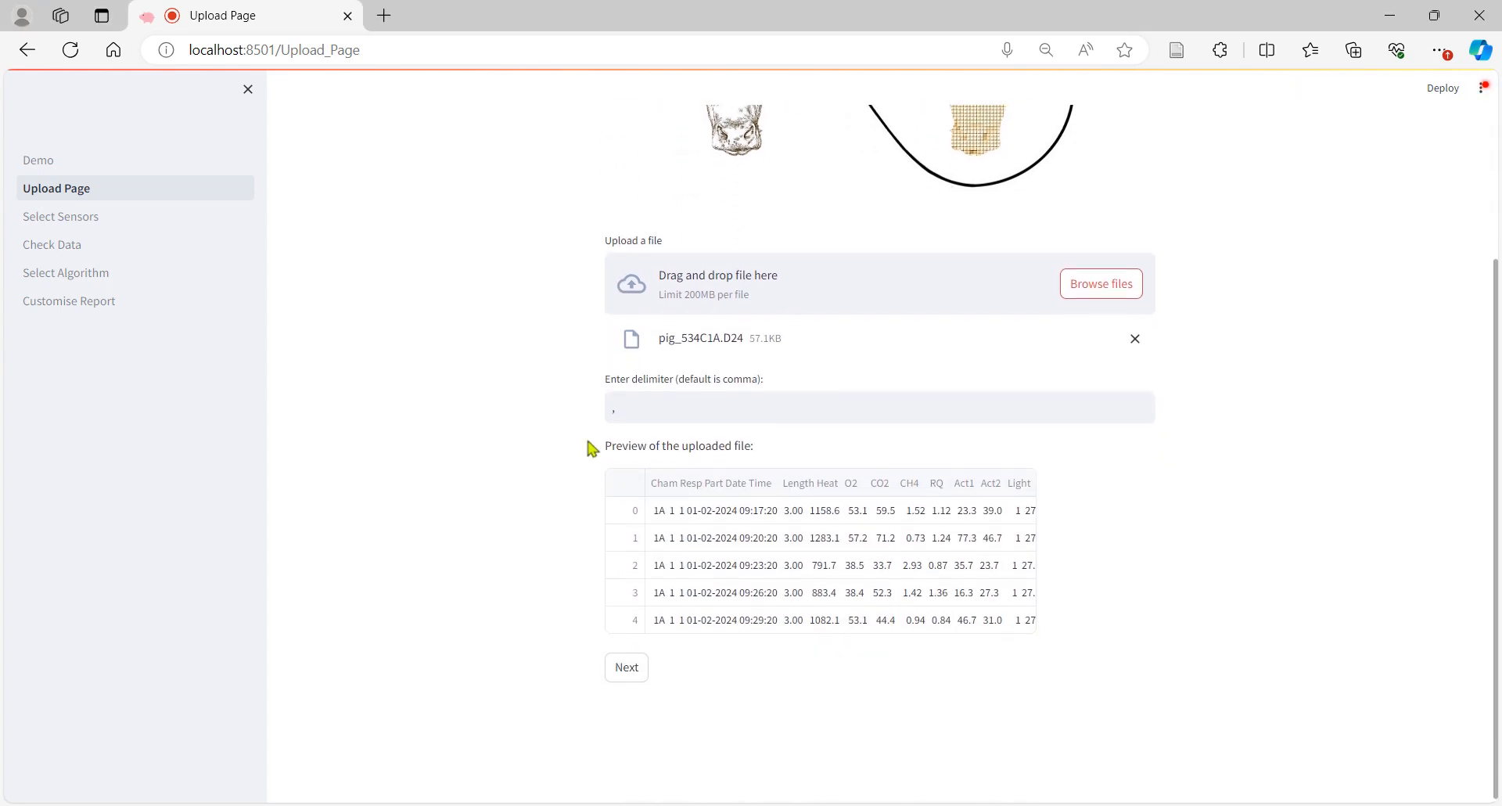
{"action": "left_click", "coordinate": [639, 404]}
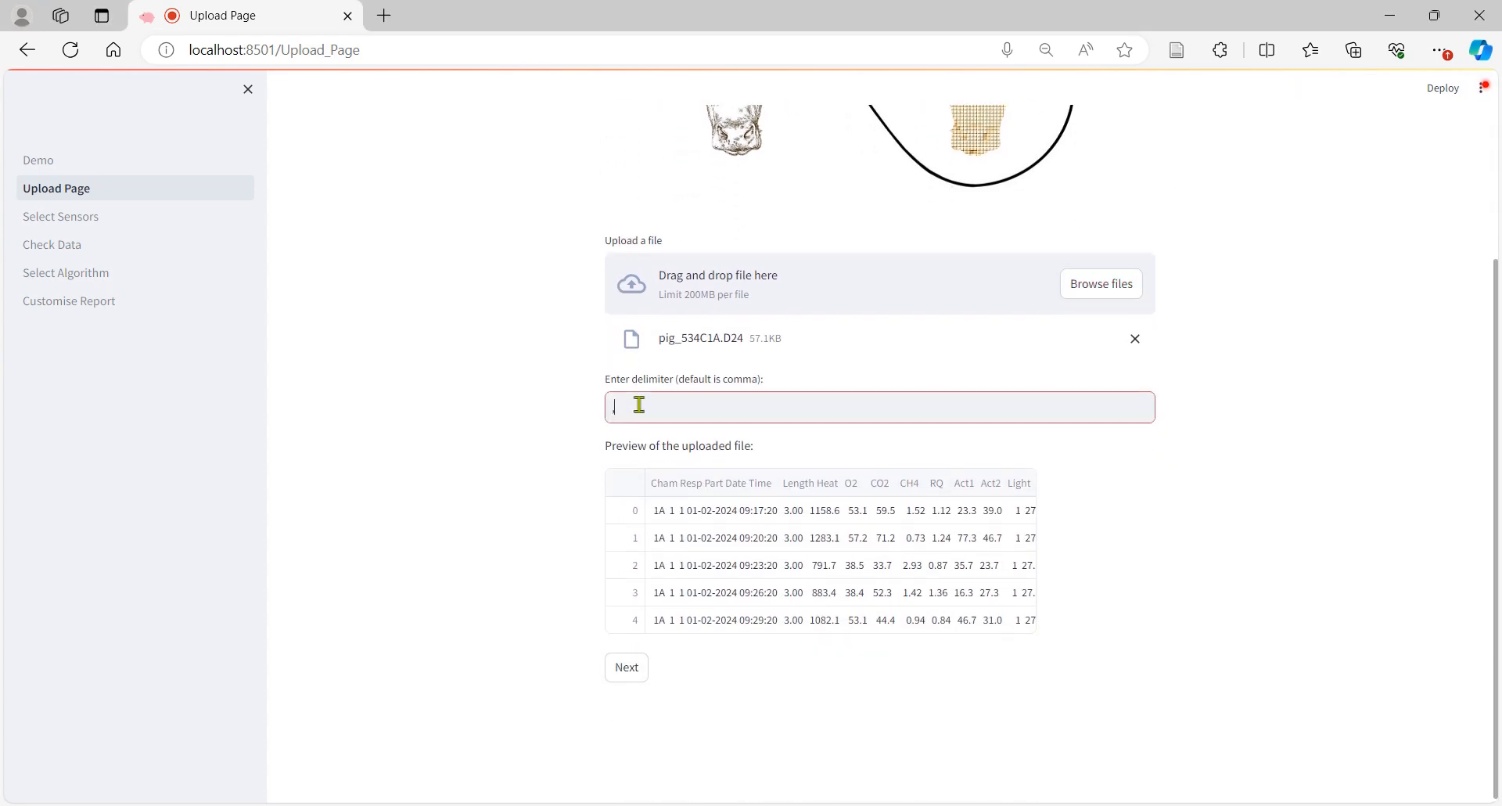
{"action": "key", "text": "BackSpace"}
{"action": "key", "text": "Return"}
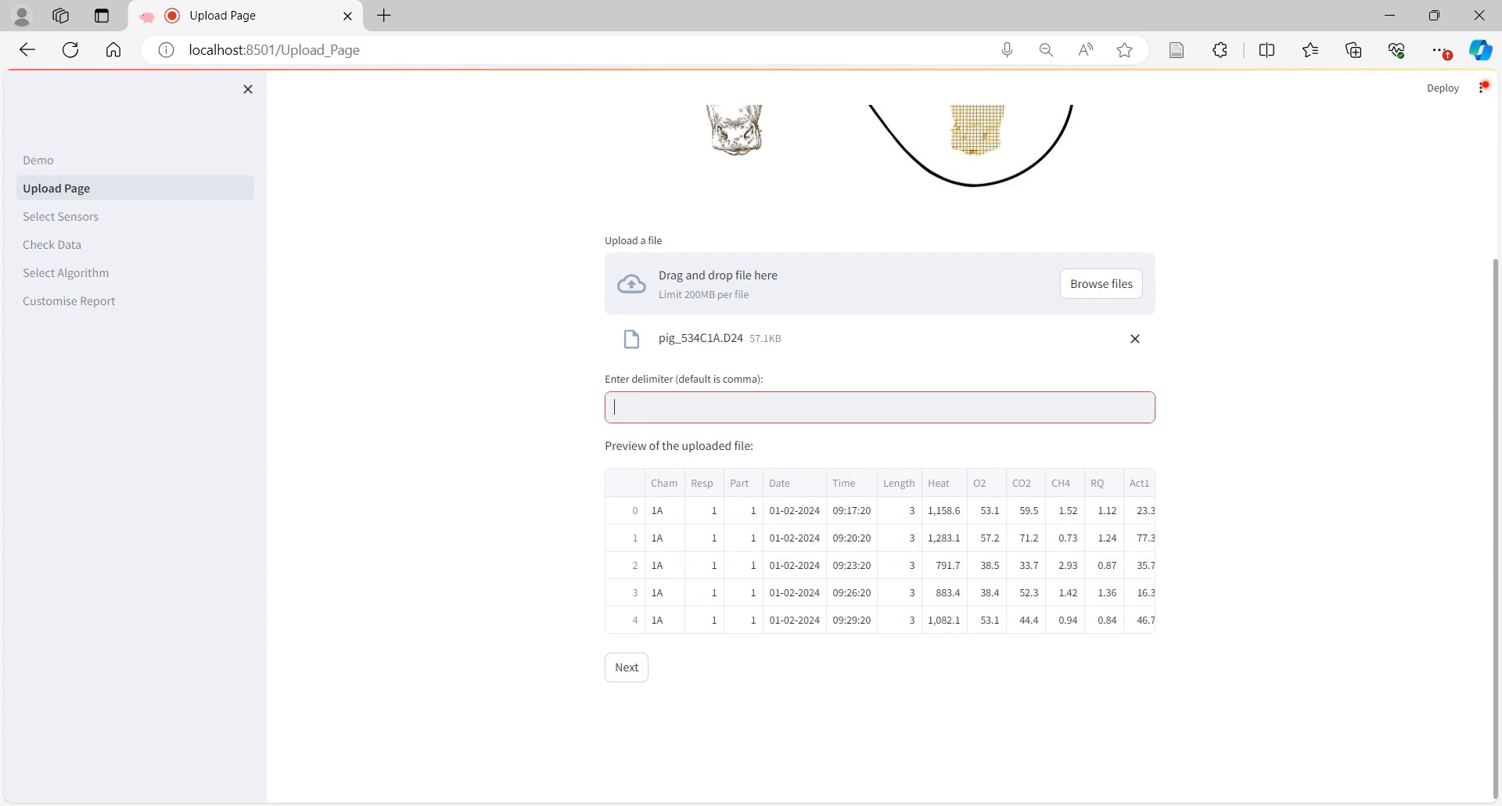
{"action": "scroll", "coordinate": [879, 439], "scroll_direction": "down", "scroll_amount": 1}
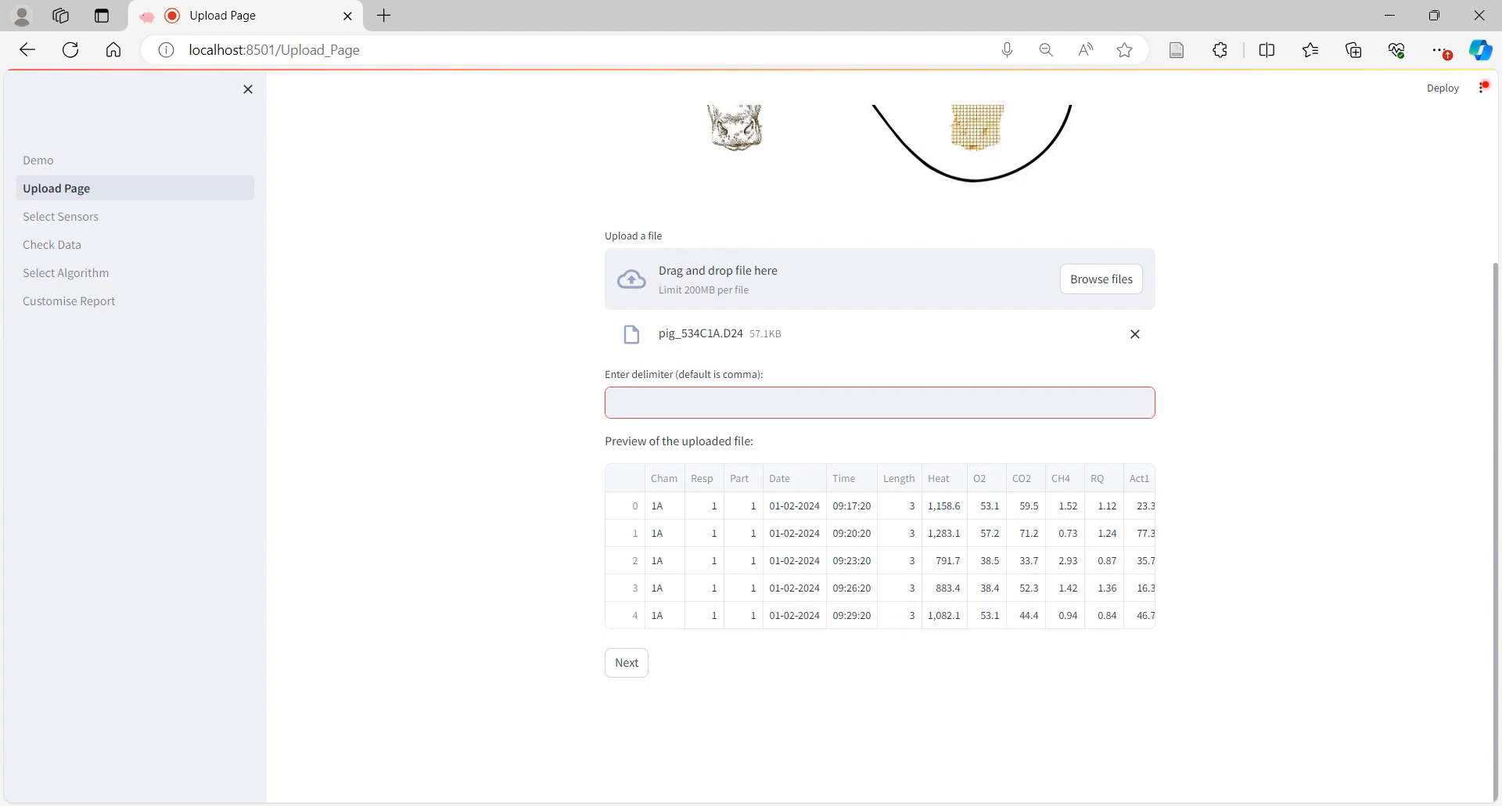
{"action": "left_click", "coordinate": [625, 671]}
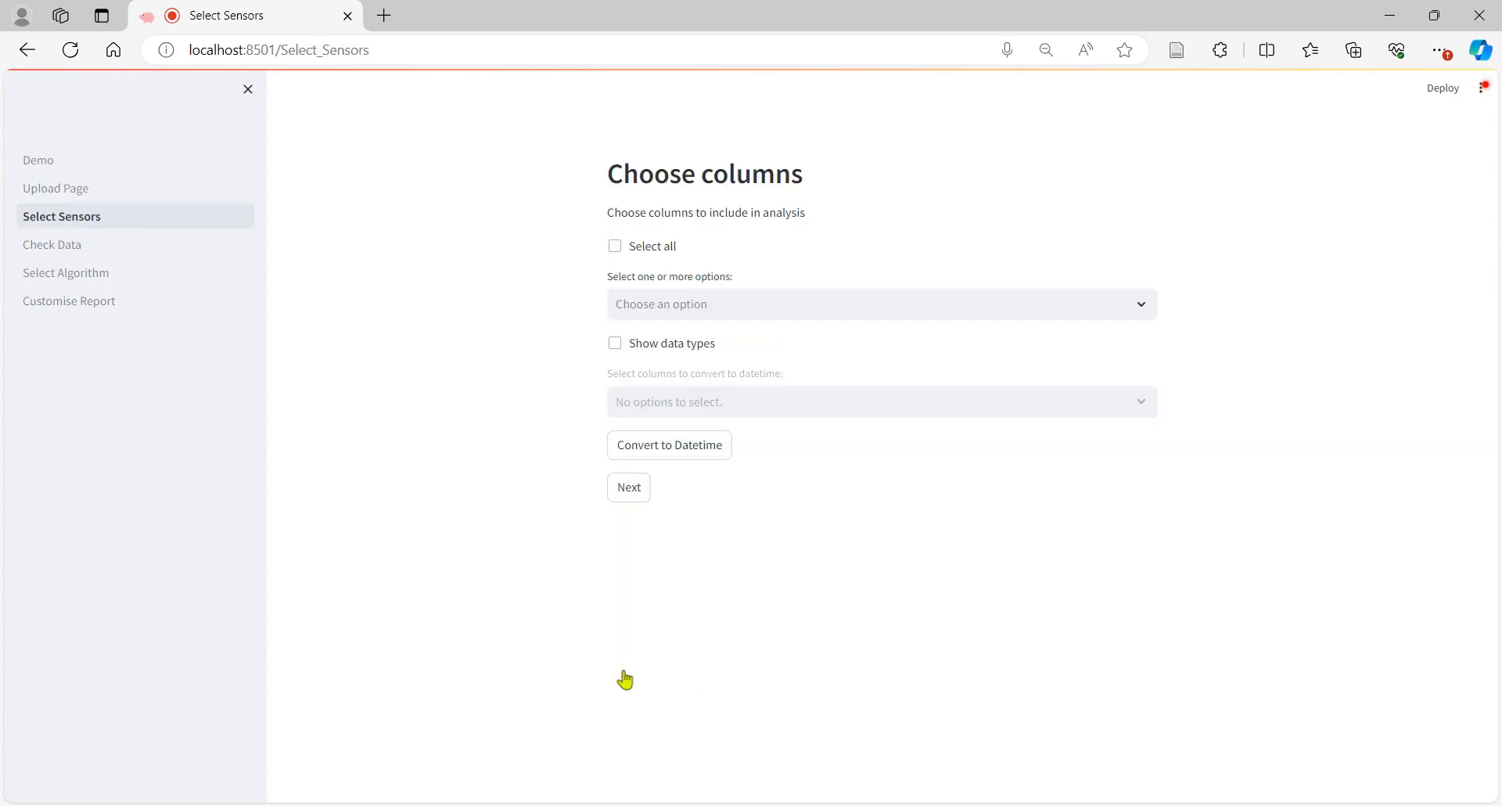
- Include all columns in the analysis and show their data types
{"action": "left_click", "coordinate": [616, 247]}
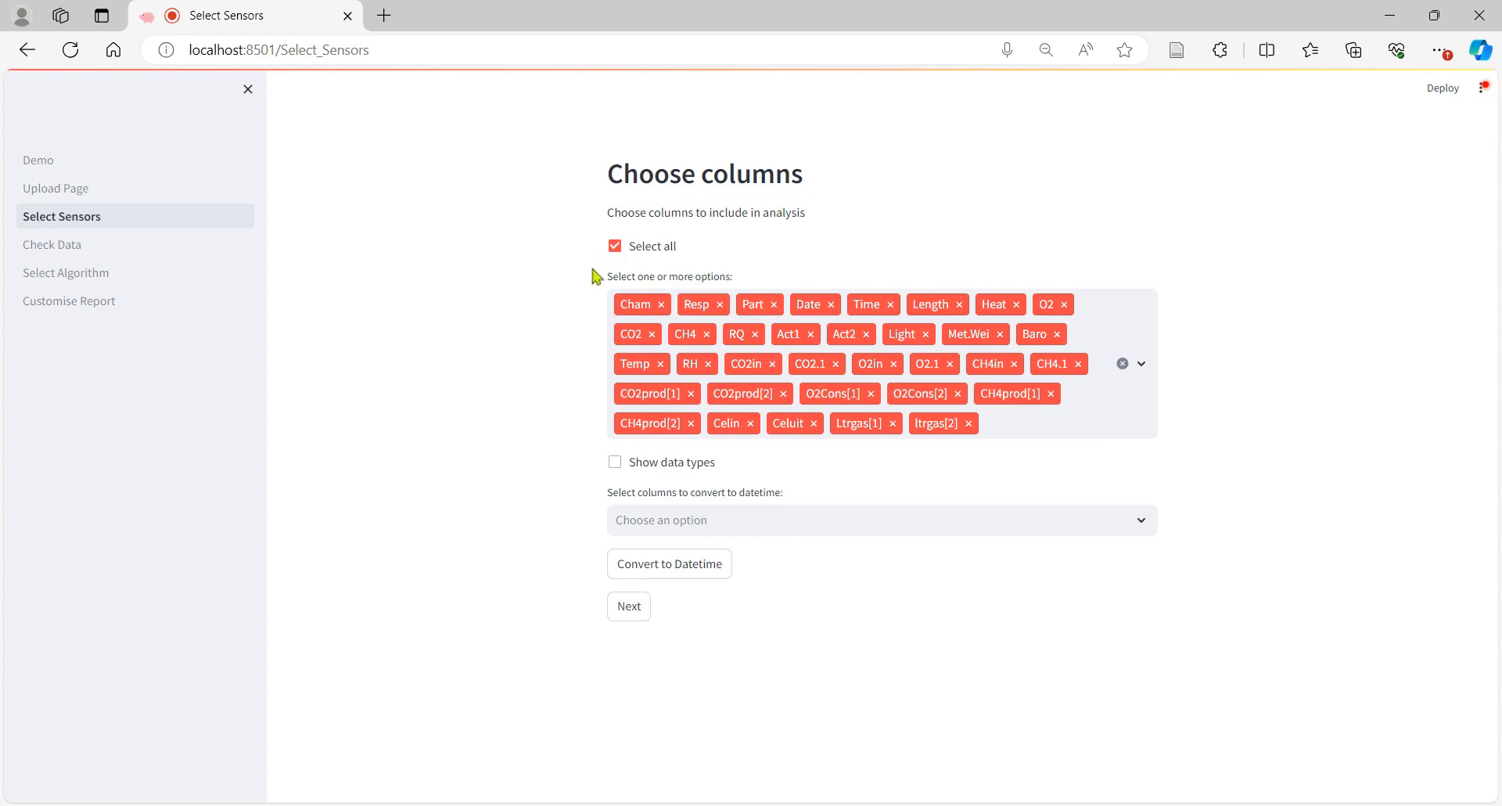
{"action": "scroll", "coordinate": [594, 275], "scroll_direction": "down", "scroll_amount": 1}
{"action": "scroll", "coordinate": [596, 276], "scroll_direction": "up", "scroll_amount": 1}
{"action": "left_click", "coordinate": [616, 463]}
- Change the O2 column's data type to Object and then back to Float
{"action": "scroll", "coordinate": [713, 508], "scroll_direction": "down", "scroll_amount": 1}
{"action": "scroll", "coordinate": [713, 507], "scroll_direction": "down", "scroll_amount": 5}
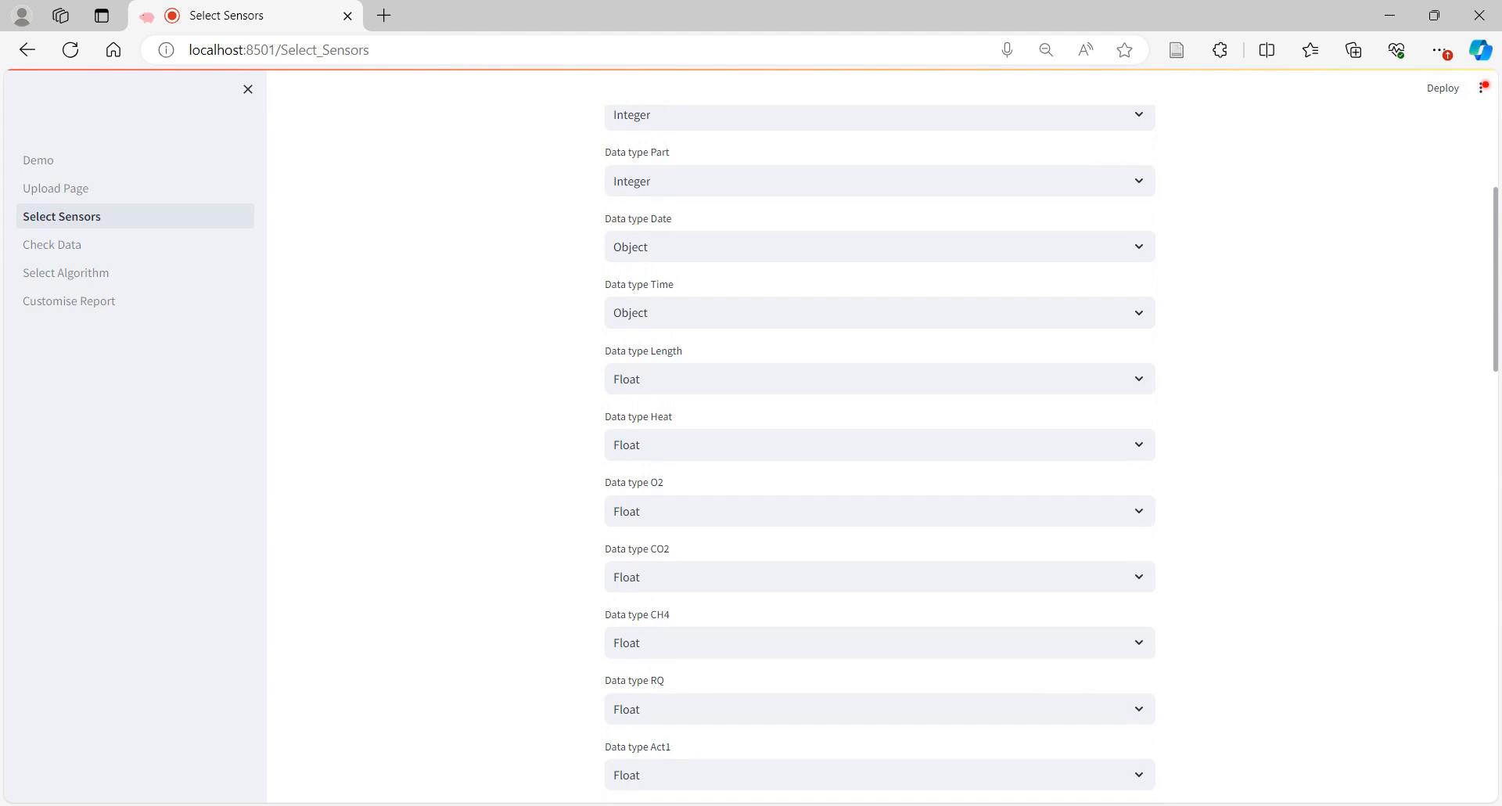
{"action": "left_click", "coordinate": [738, 510]}
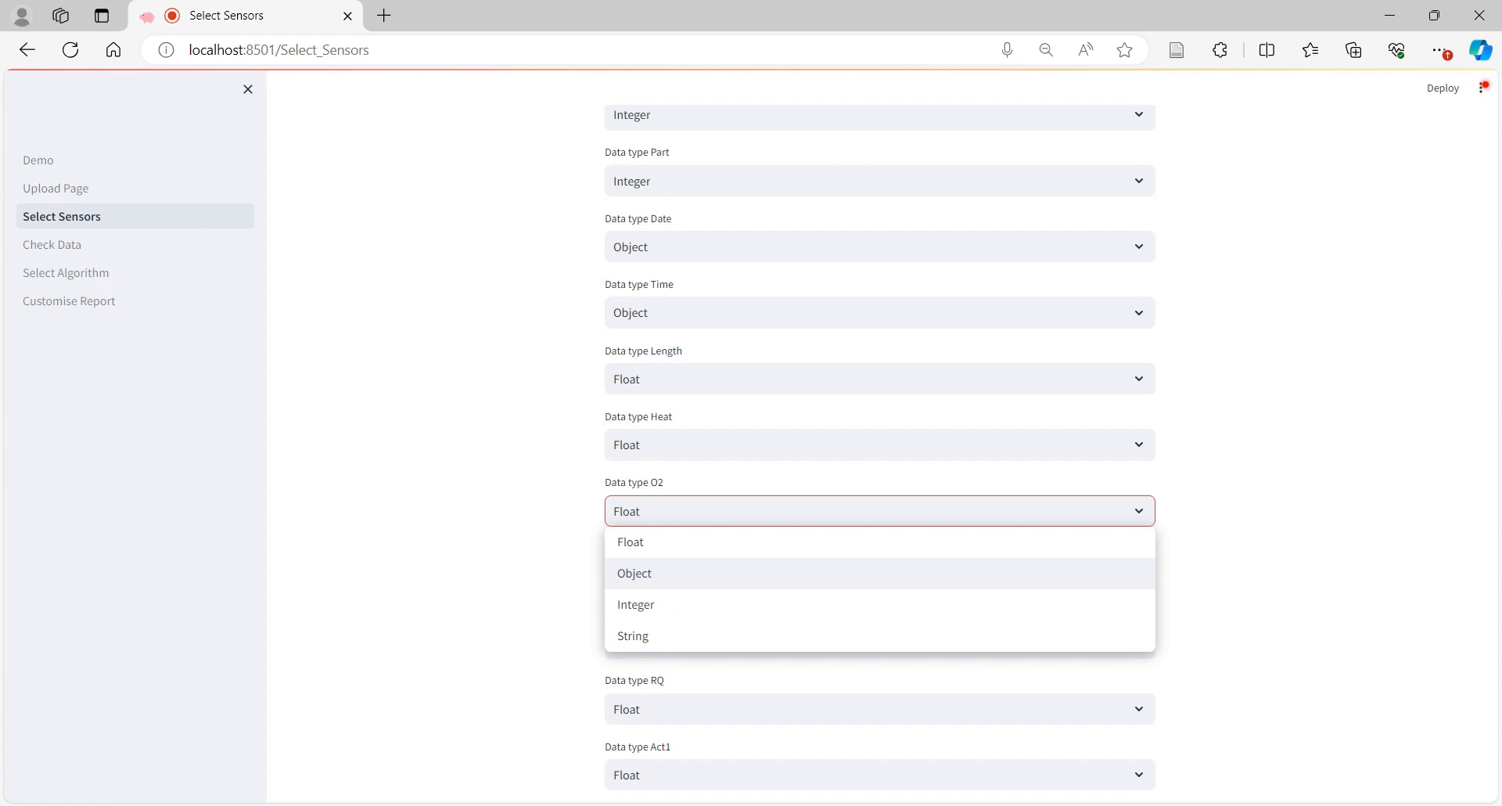
{"action": "left_click", "coordinate": [693, 585]}
{"action": "left_click", "coordinate": [715, 516]}
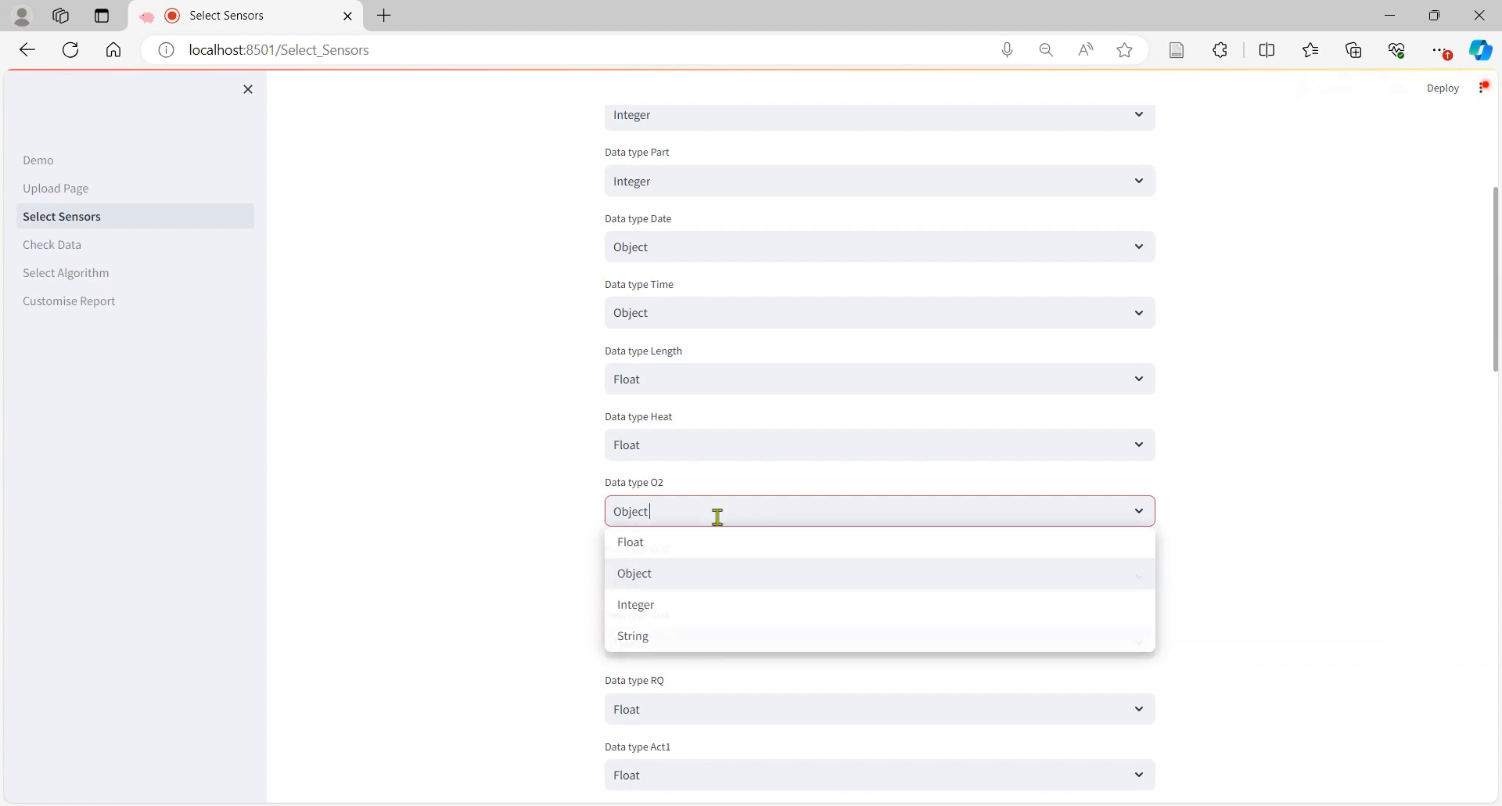
{"action": "left_click", "coordinate": [677, 544]}
- Choose the Date and Time columns for datetime conversion and convert them
{"action": "scroll", "coordinate": [678, 549], "scroll_direction": "down", "scroll_amount": 5}
{"action": "scroll", "coordinate": [679, 551], "scroll_direction": "down", "scroll_amount": 15}
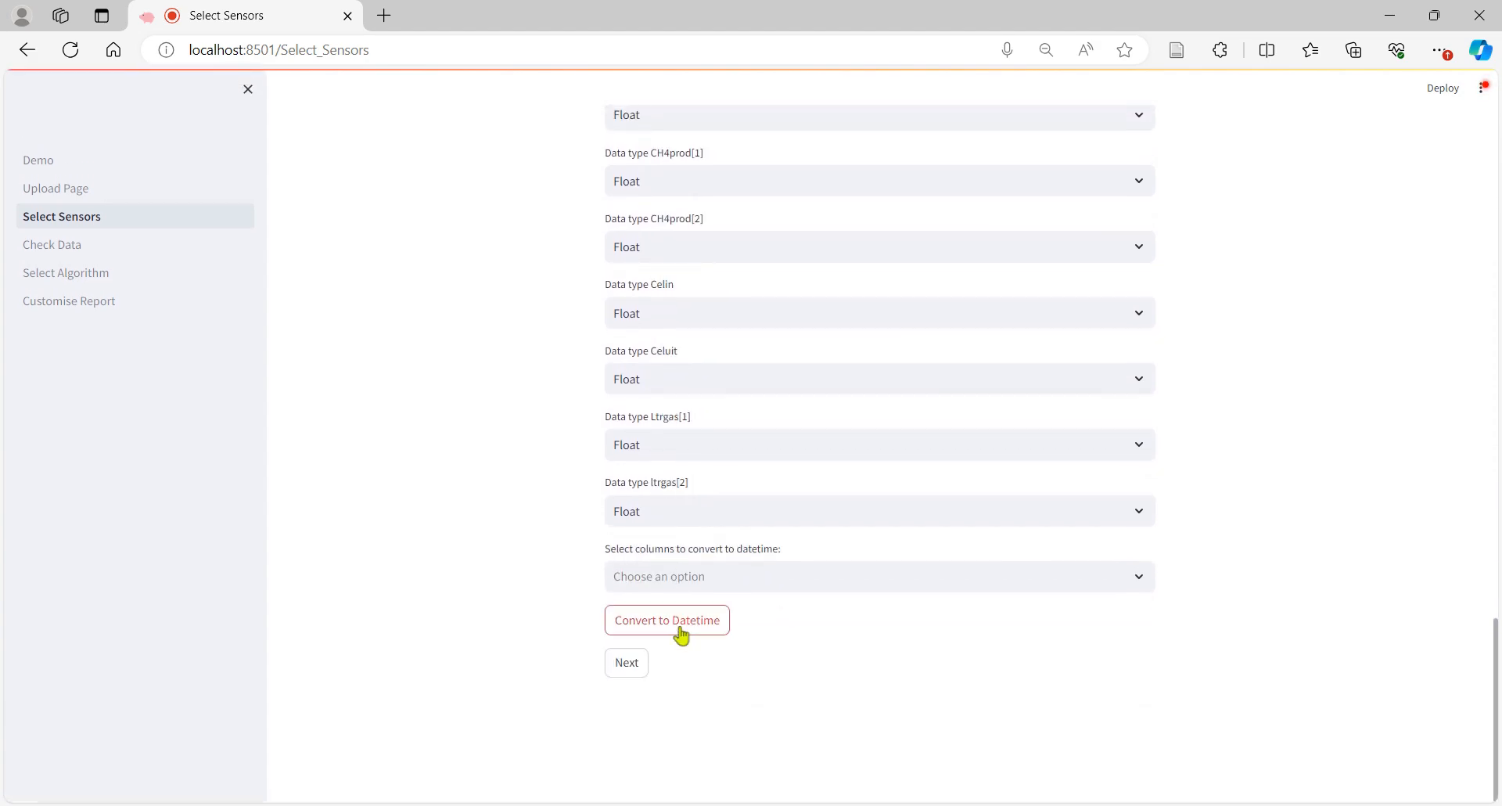
{"action": "left_click", "coordinate": [708, 581]}
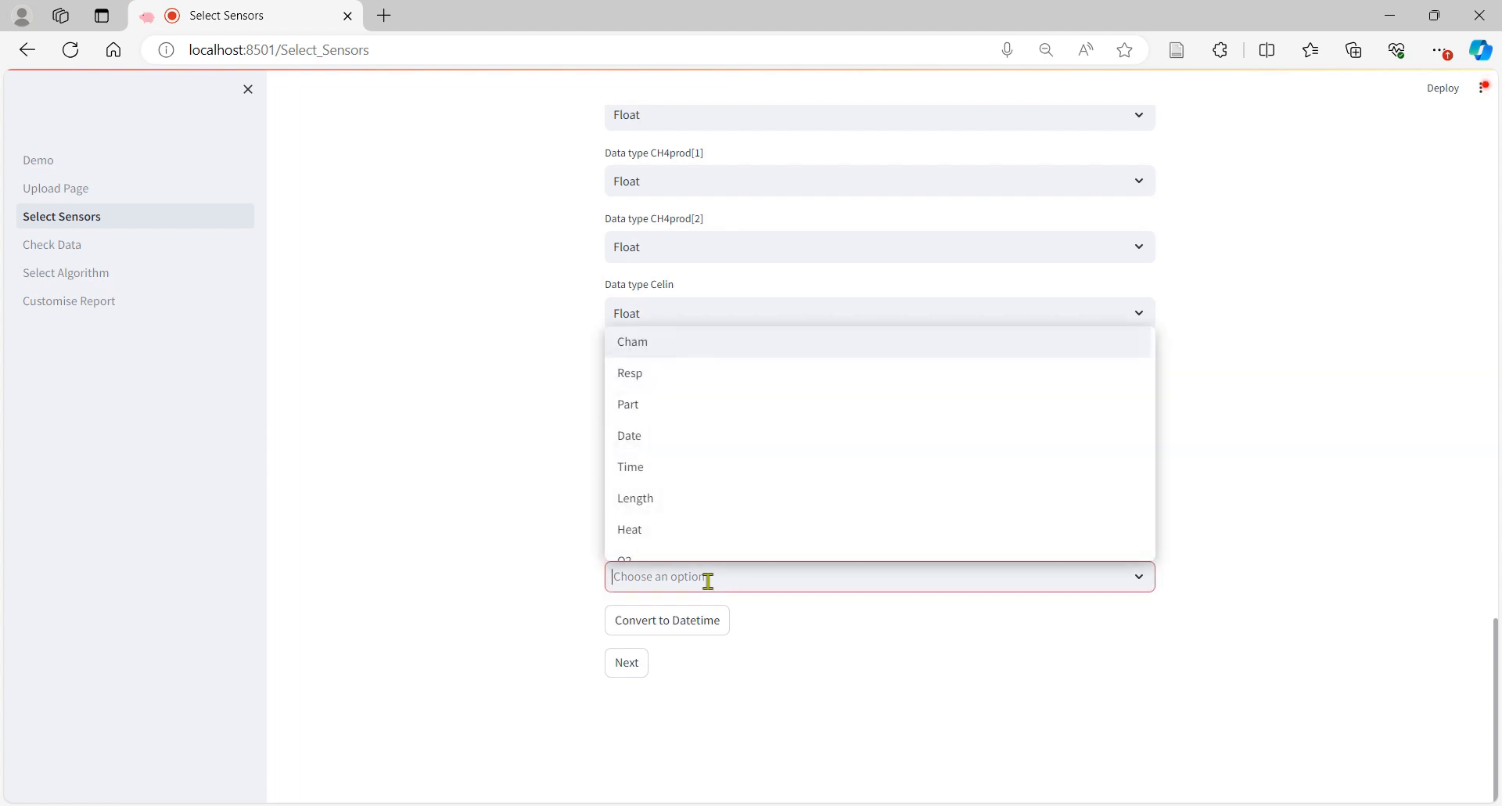
{"action": "type", "text": "data"}
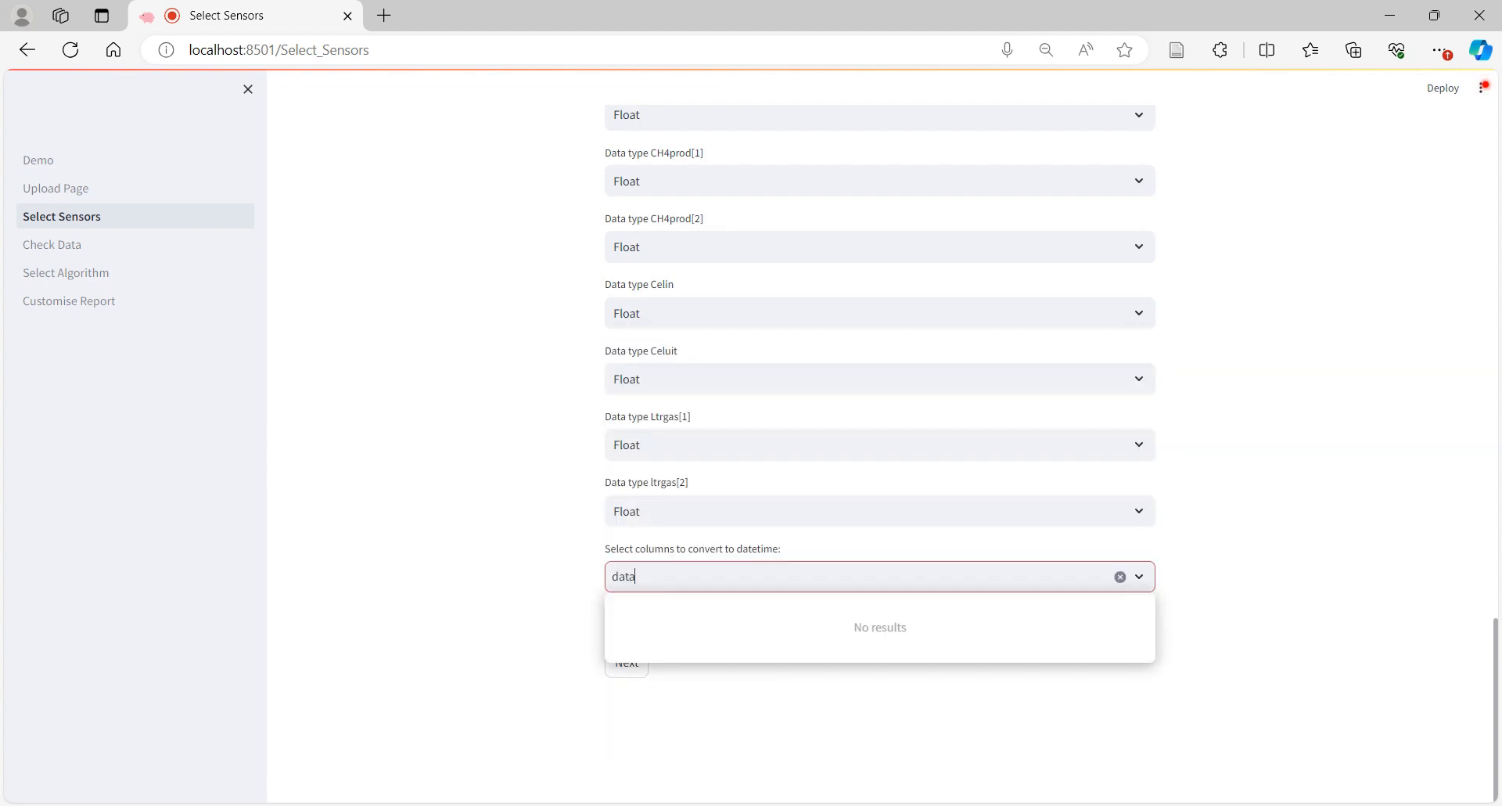
{"action": "key", "text": "BackSpace"}
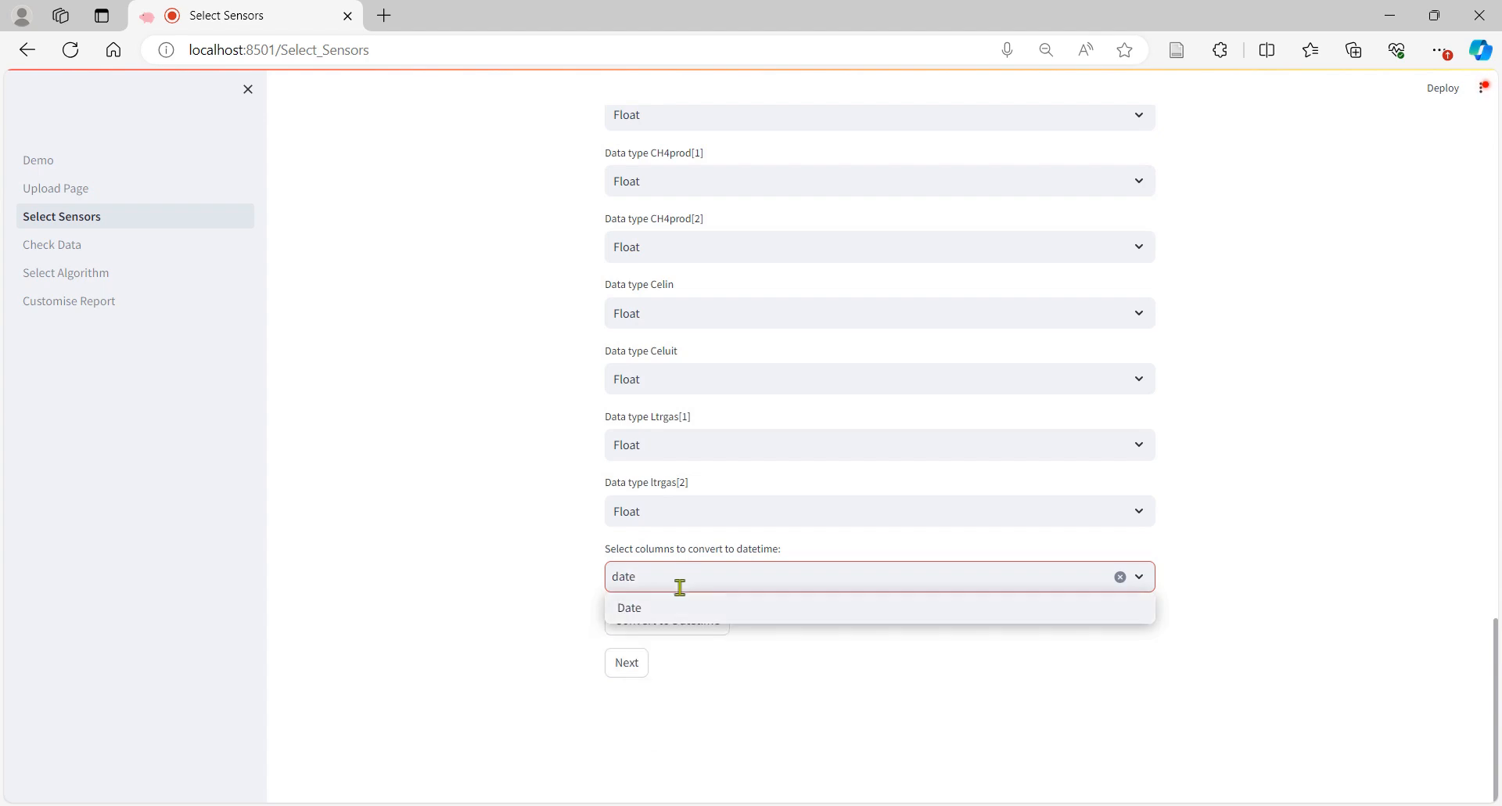
{"action": "left_click", "coordinate": [671, 617]}
{"action": "left_click", "coordinate": [708, 581]}
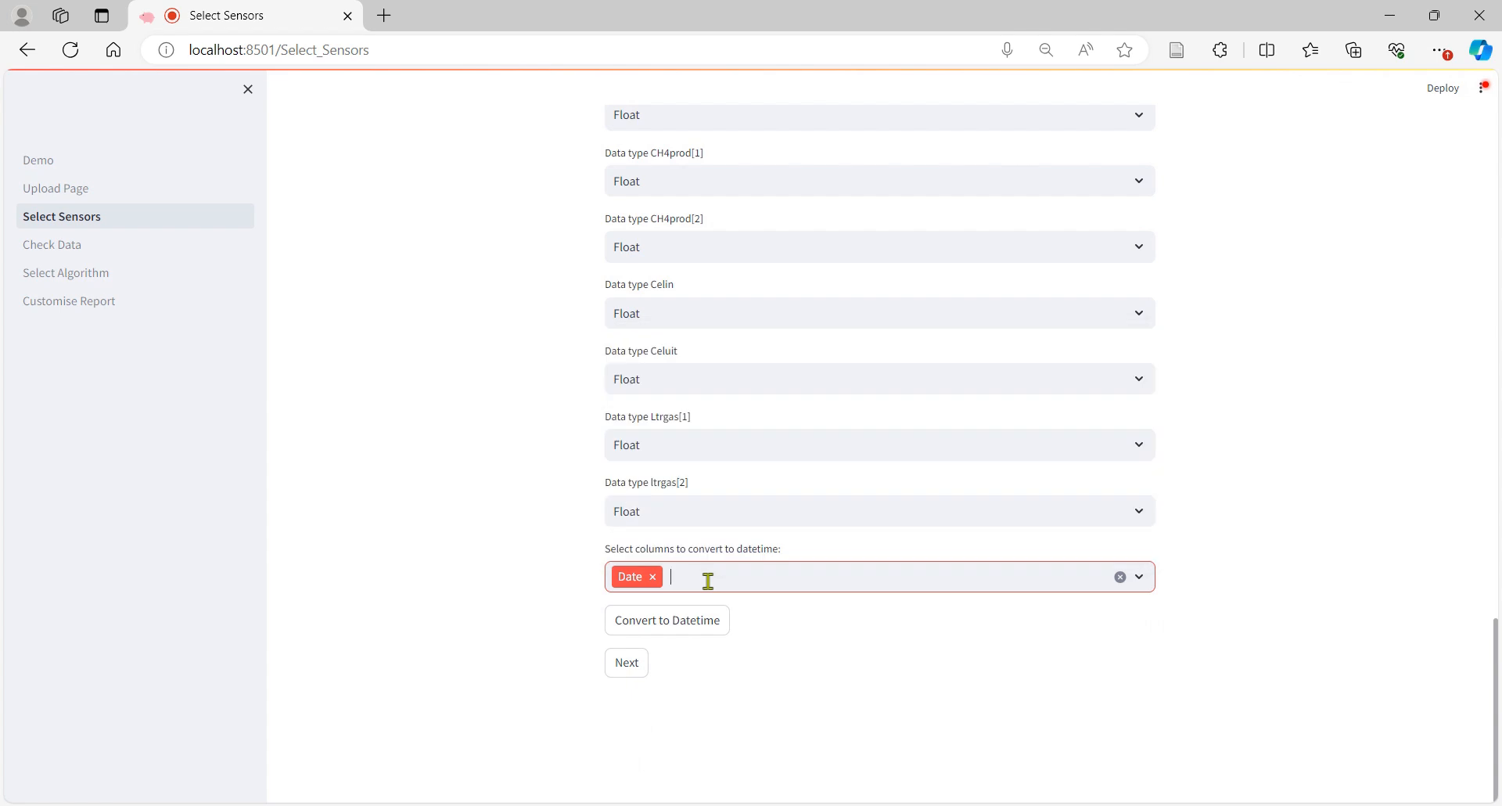
{"action": "type", "text": "time"}
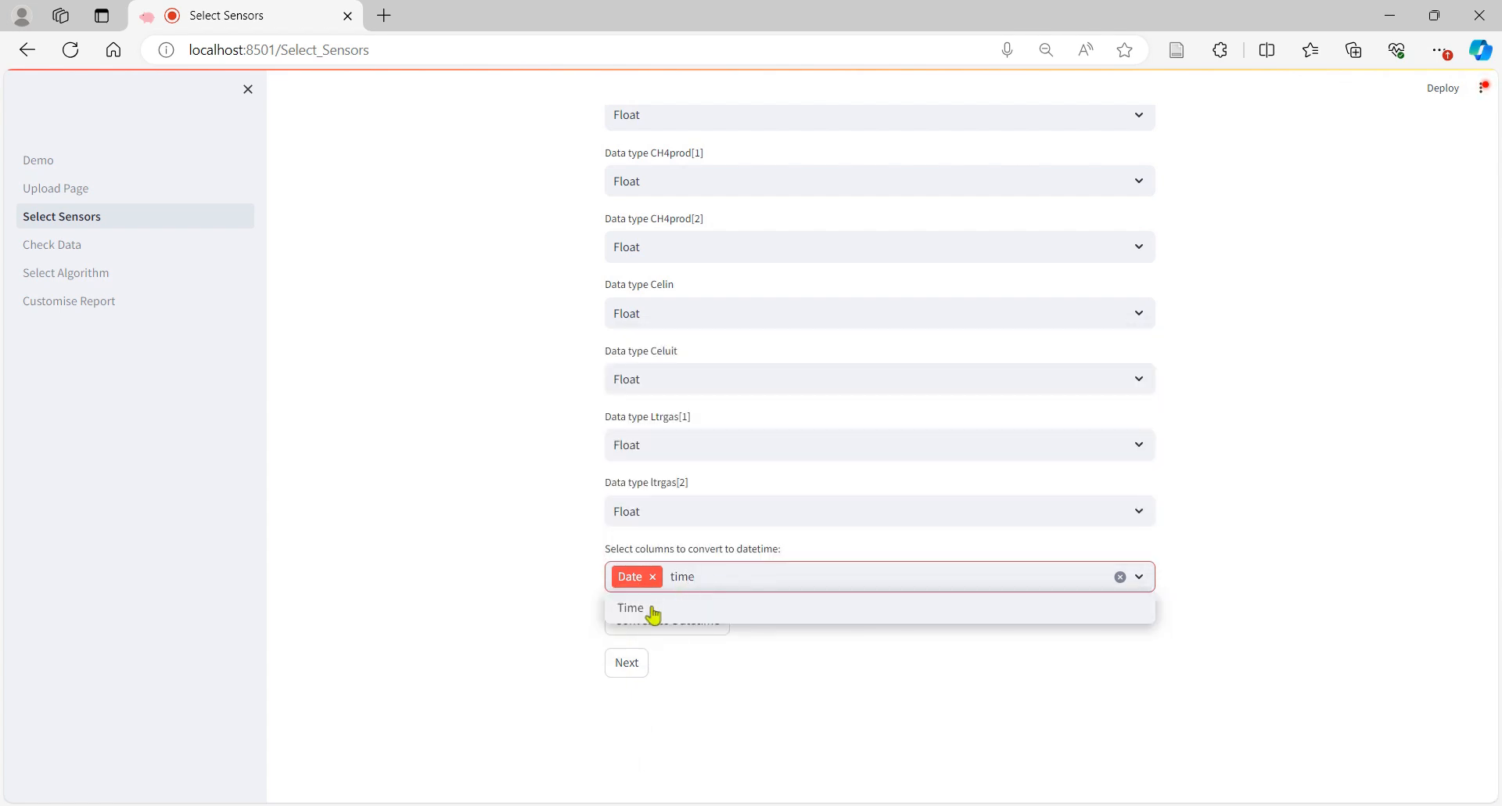
{"action": "left_click", "coordinate": [654, 611]}
{"action": "left_click", "coordinate": [576, 597]}
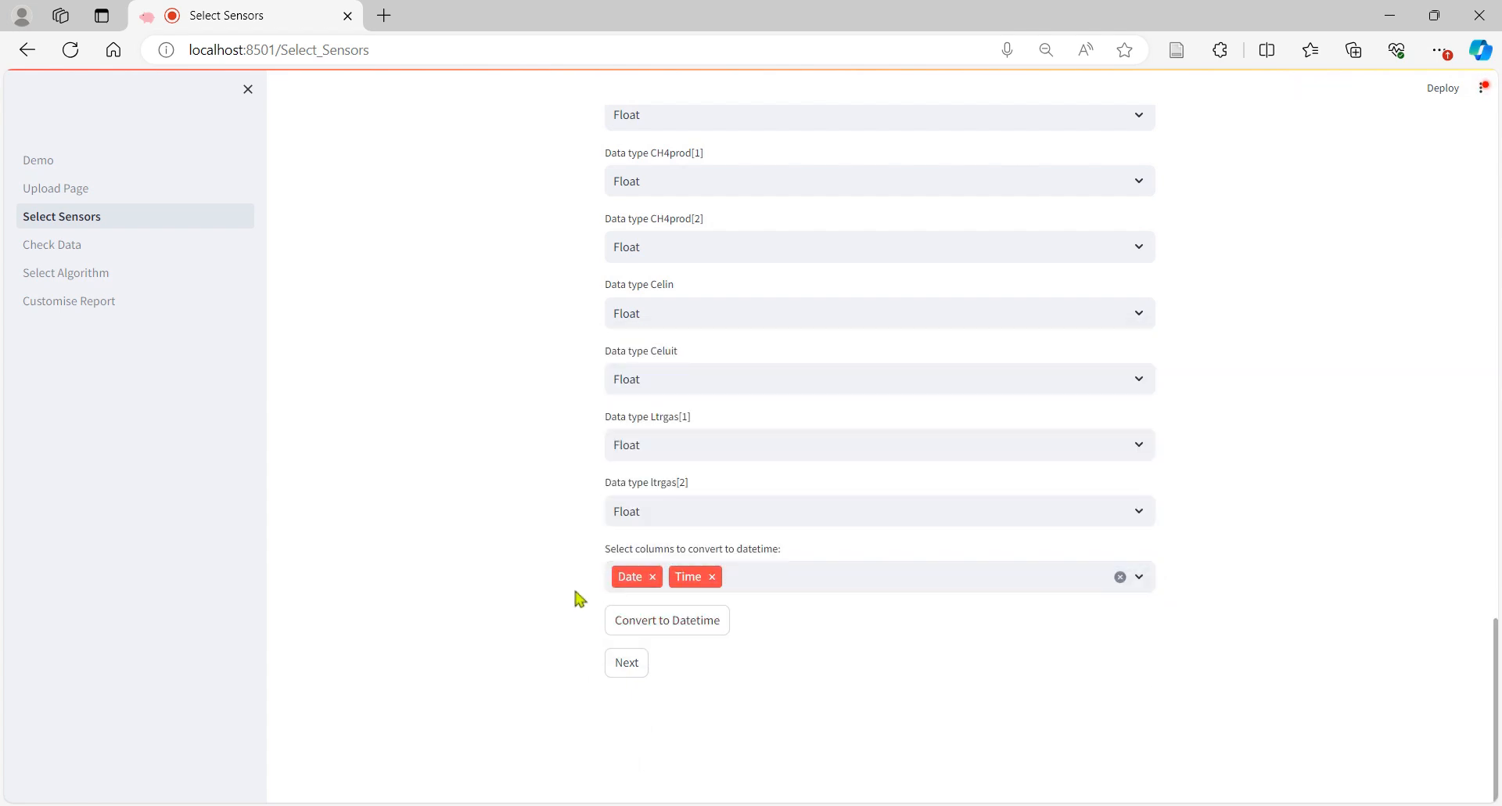
{"action": "left_click", "coordinate": [662, 626]}
- Review the datetime column in the converted table and proceed to the data quality check
{"action": "scroll", "coordinate": [664, 627], "scroll_direction": "down", "scroll_amount": 5}
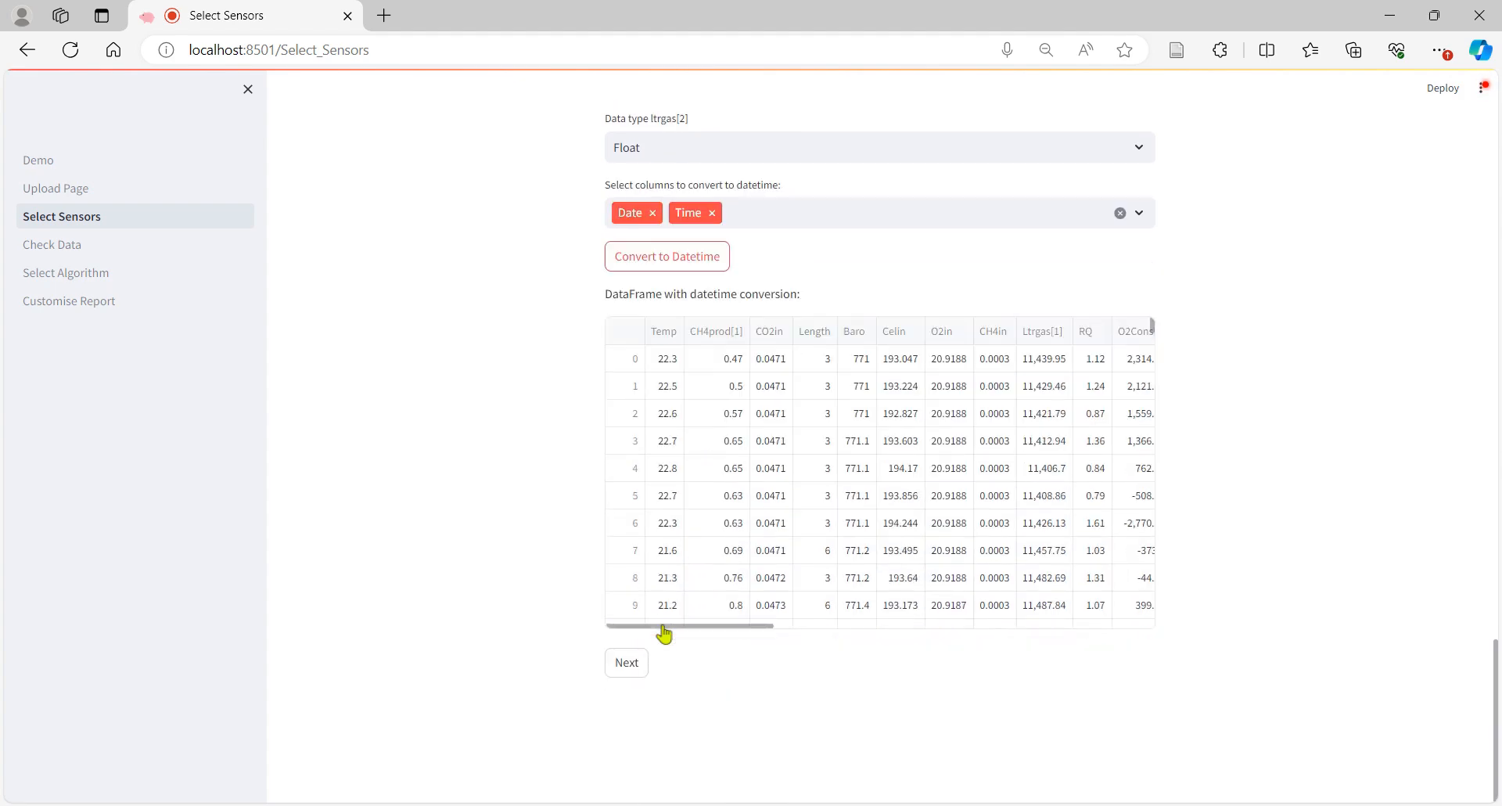
{"action": "scroll", "coordinate": [905, 558], "scroll_direction": "right", "scroll_amount": 10}
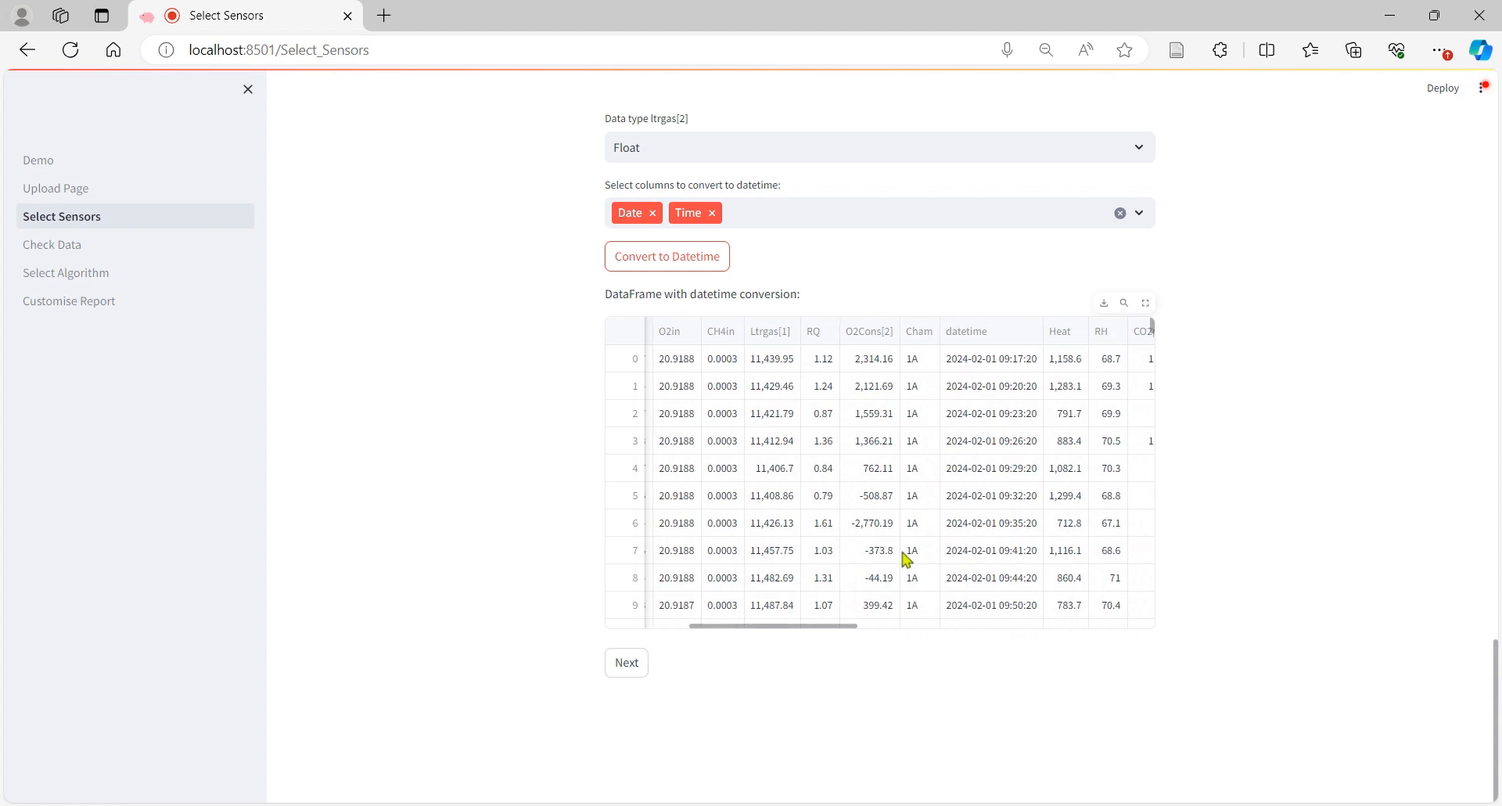
{"action": "scroll", "coordinate": [905, 558], "scroll_direction": "left", "scroll_amount": 10}
{"action": "scroll", "coordinate": [1106, 429], "scroll_direction": "down", "scroll_amount": 1}
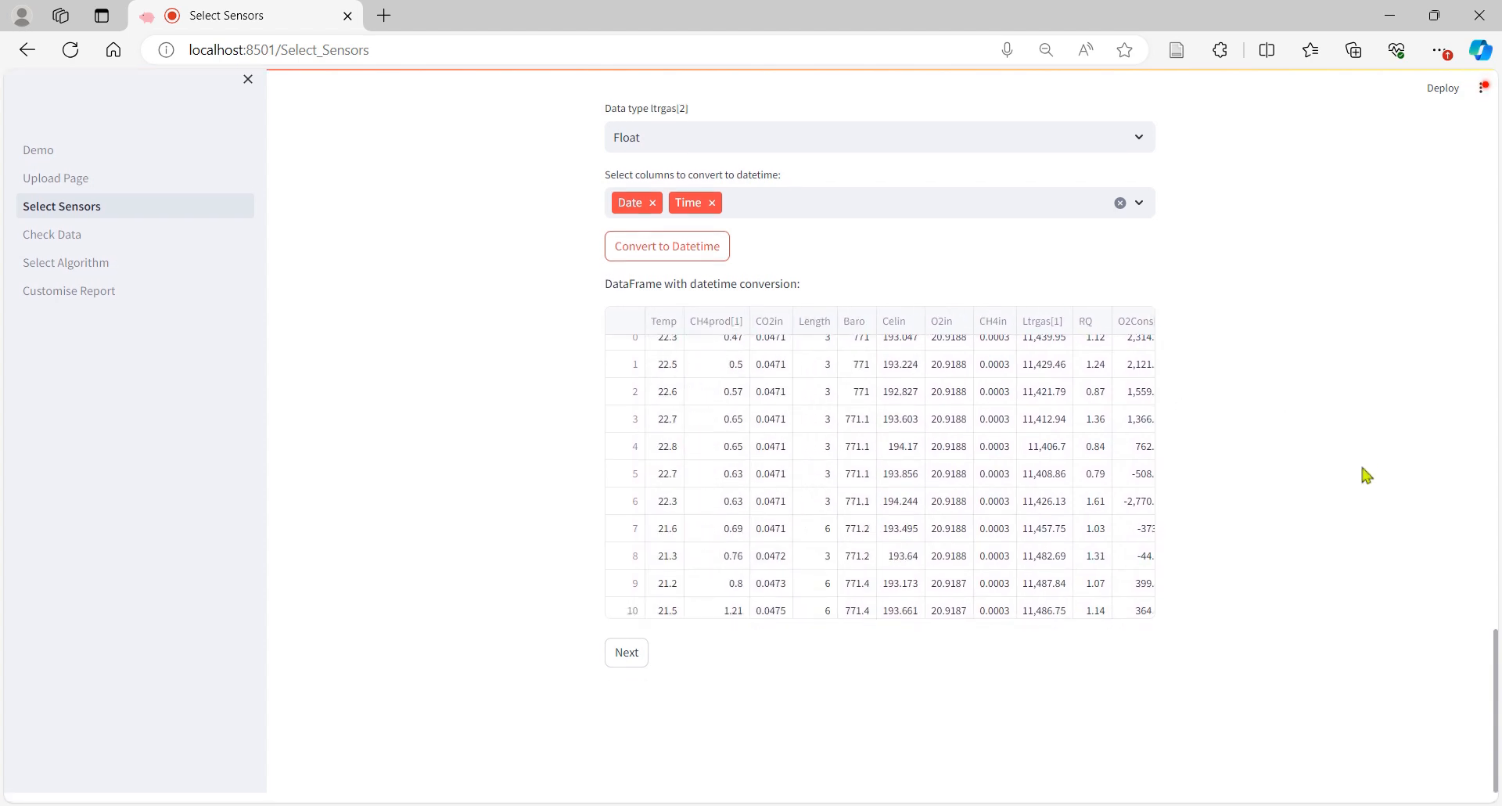
{"action": "left_click", "coordinate": [640, 668]}
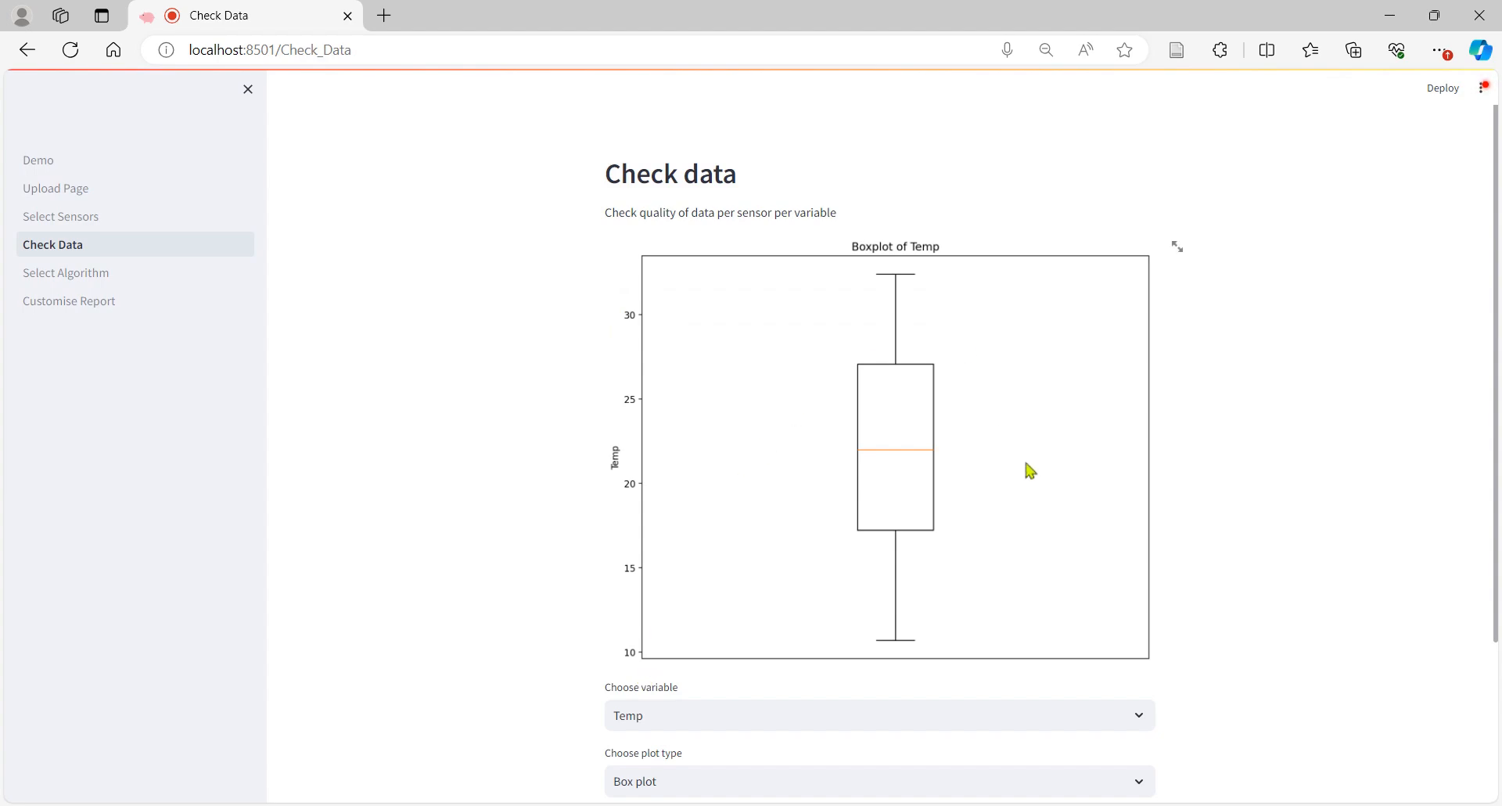
- Inspect the Temp box plot and switch the plot type to Line plot
{"action": "scroll", "coordinate": [1313, 434], "scroll_direction": "down", "scroll_amount": 2}
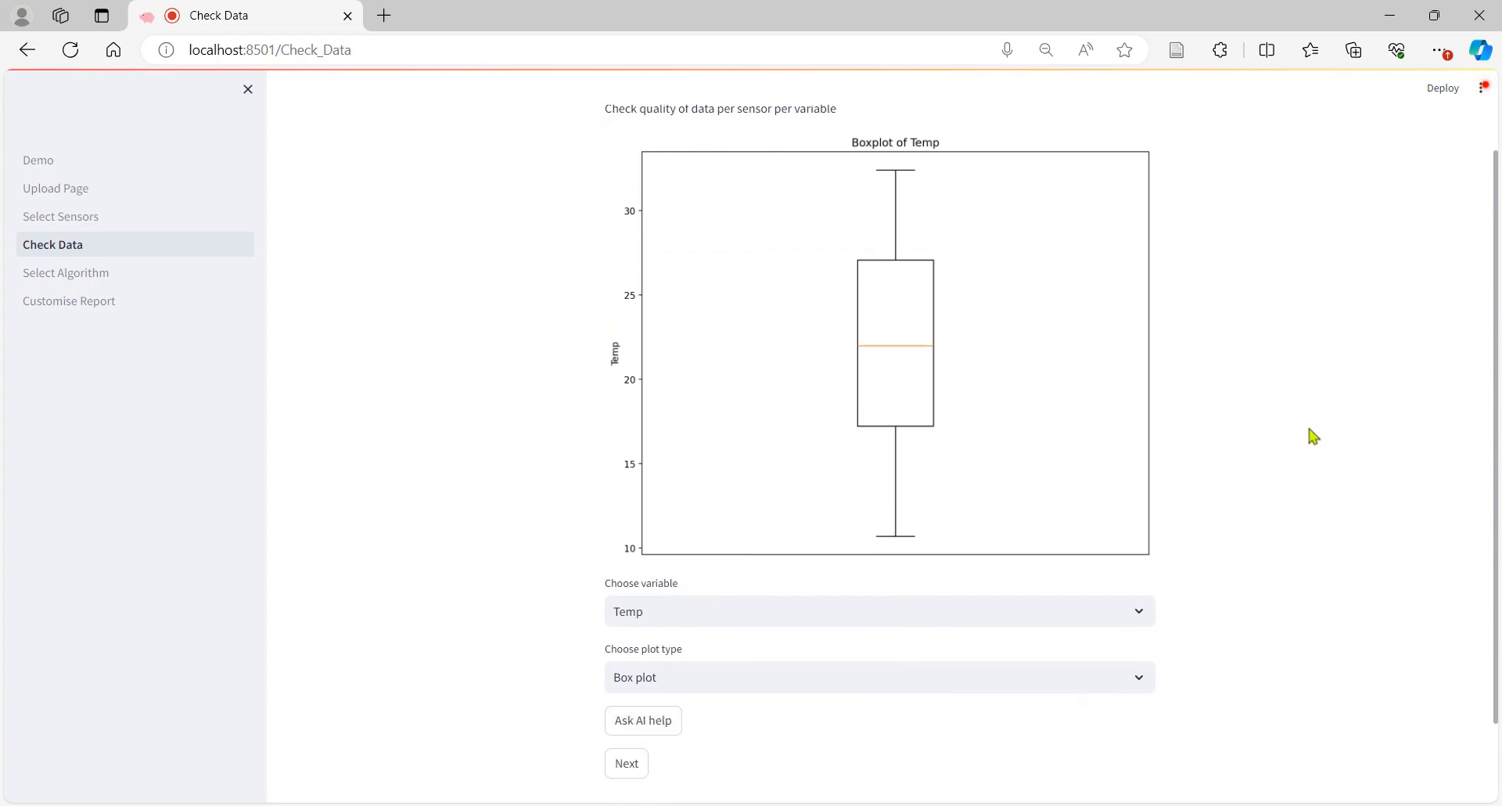
{"action": "scroll", "coordinate": [1312, 434], "scroll_direction": "up", "scroll_amount": 2}
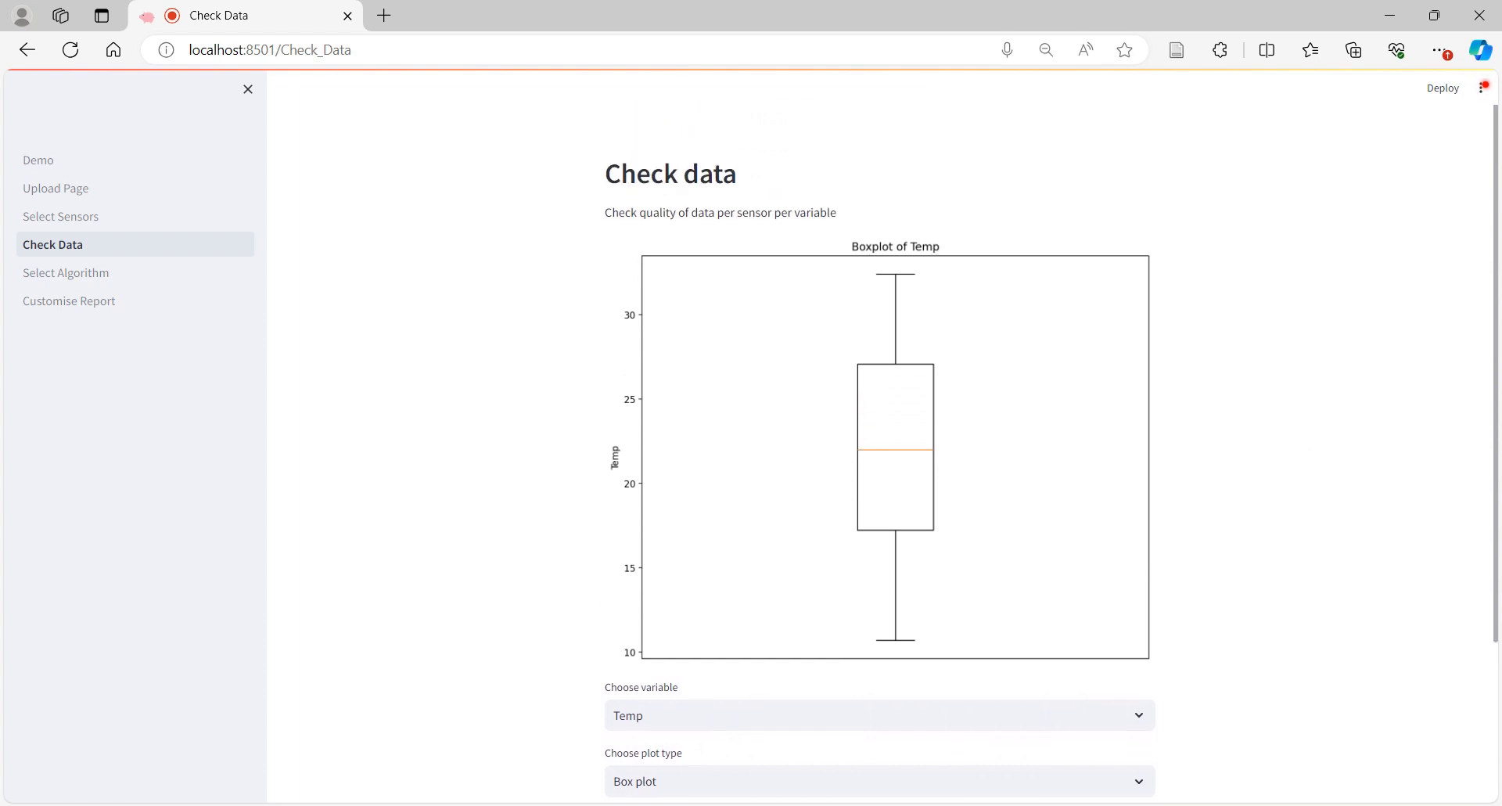
{"action": "scroll", "coordinate": [1051, 455], "scroll_direction": "down", "scroll_amount": 2}
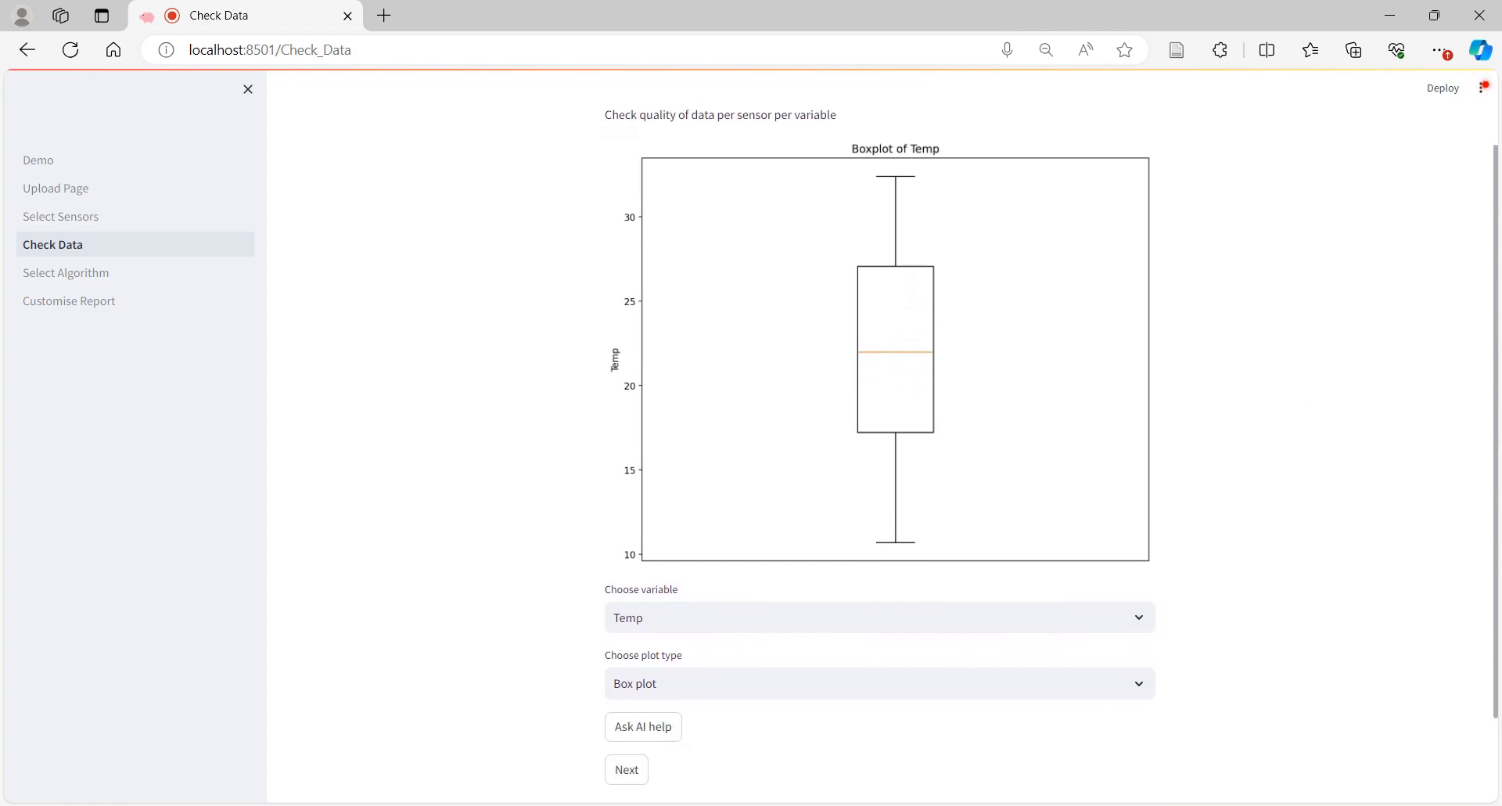
{"action": "scroll", "coordinate": [882, 438], "scroll_direction": "up", "scroll_amount": 1}
{"action": "scroll", "coordinate": [1051, 460], "scroll_direction": "down", "scroll_amount": 2}
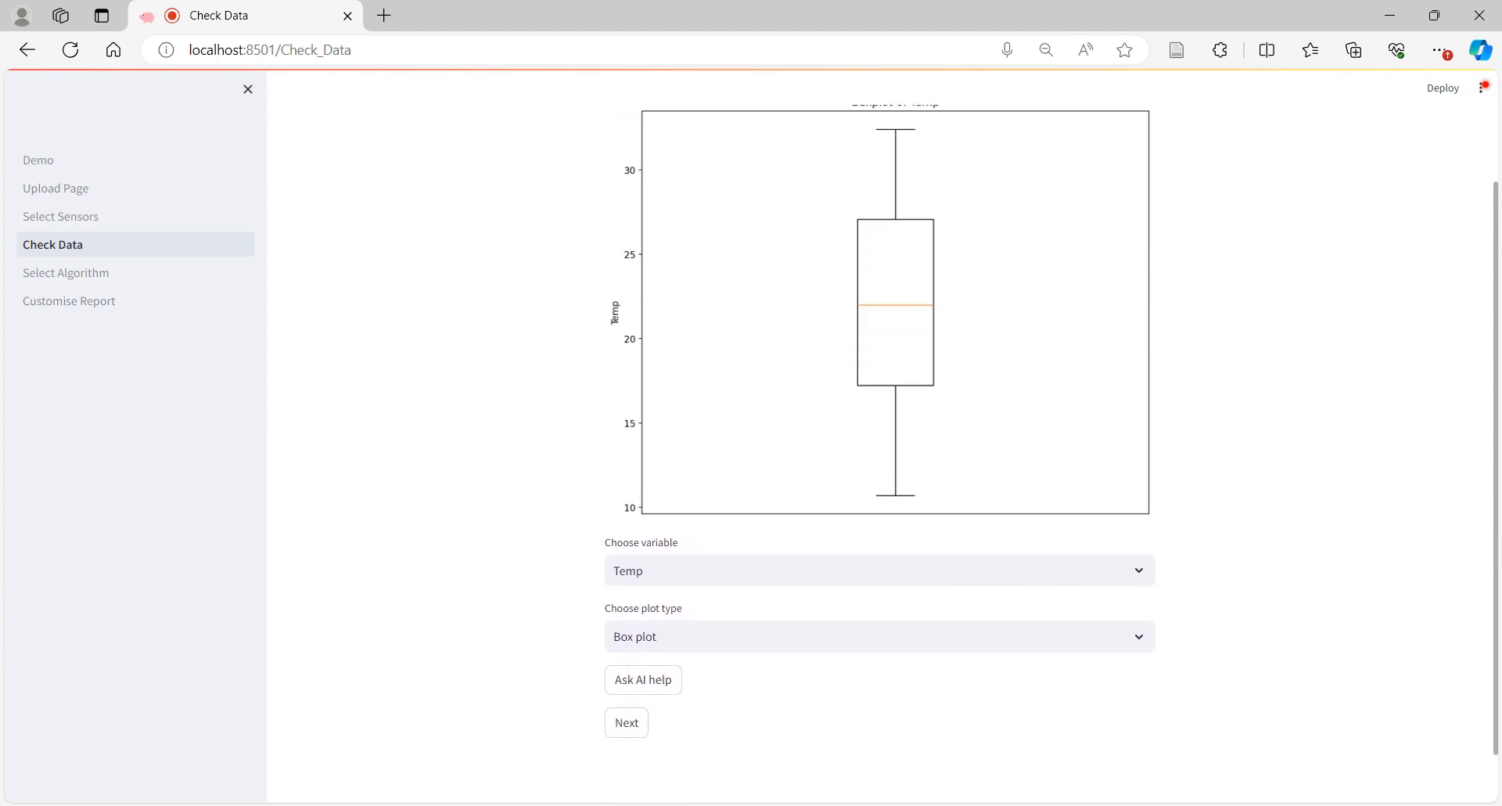
{"action": "scroll", "coordinate": [1022, 613], "scroll_direction": "up", "scroll_amount": 1}
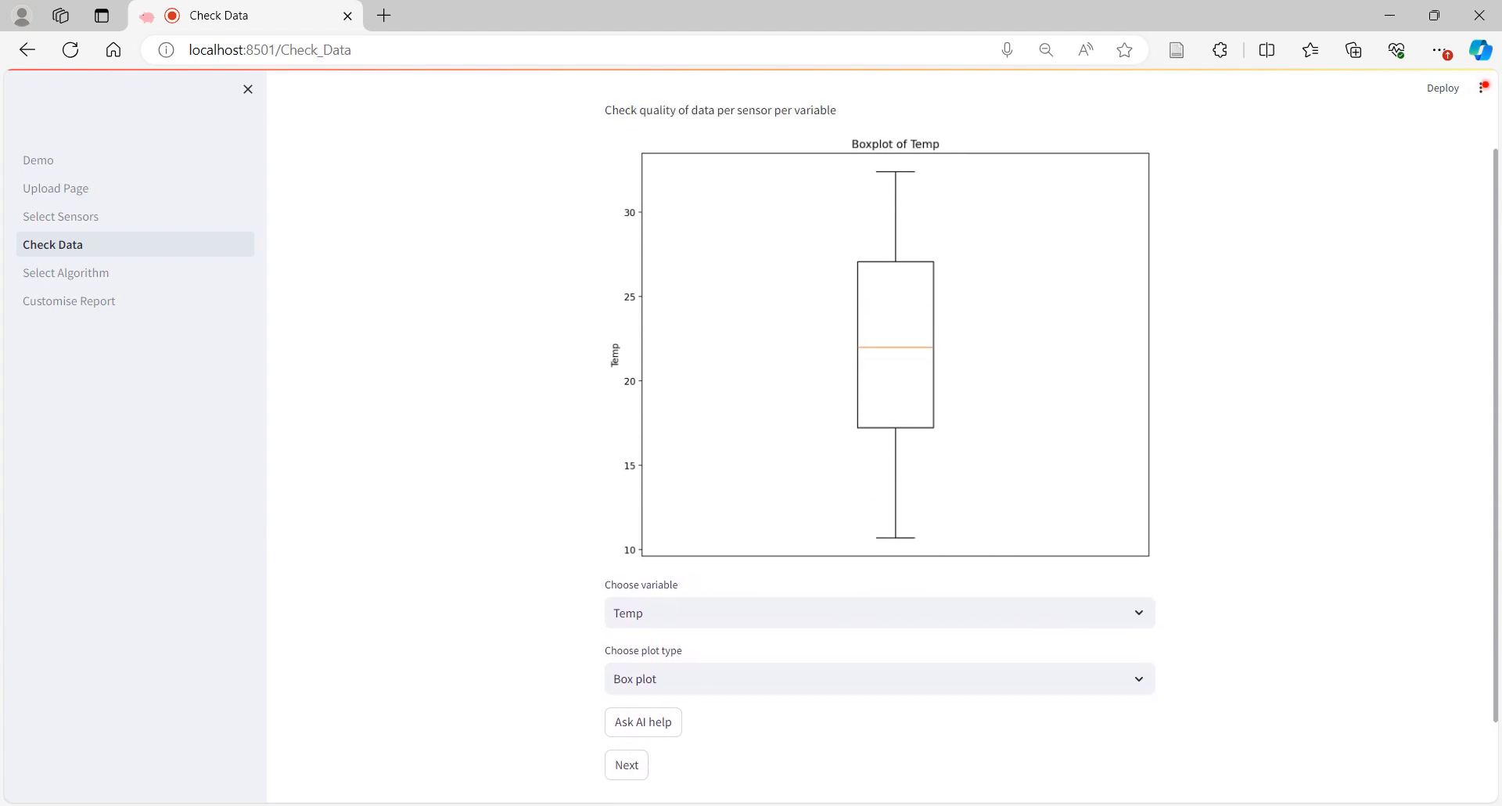
{"action": "left_click", "coordinate": [861, 682]}
{"action": "scroll", "coordinate": [860, 682], "scroll_direction": "down", "scroll_amount": 2}
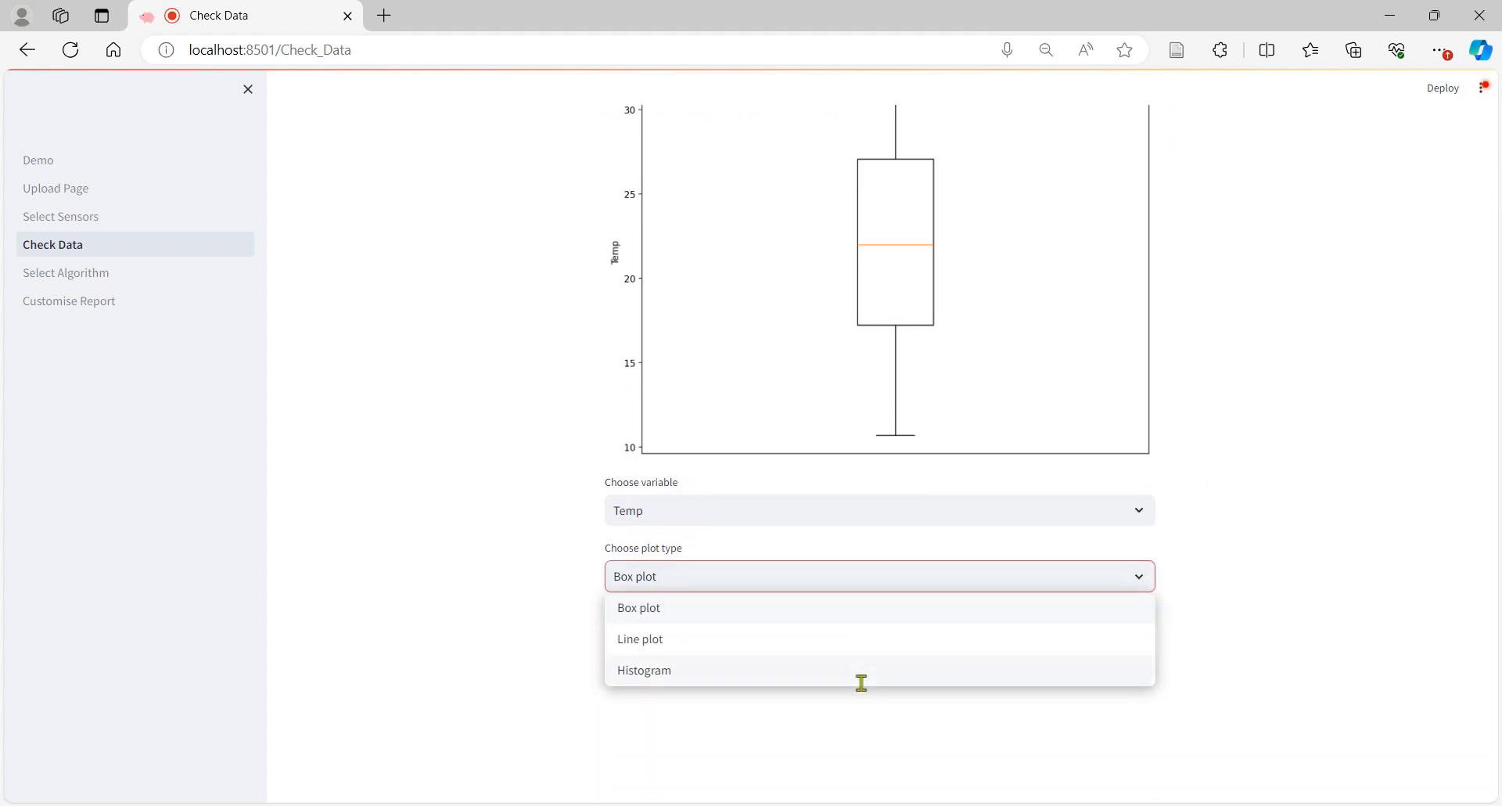
{"action": "left_click", "coordinate": [662, 650]}
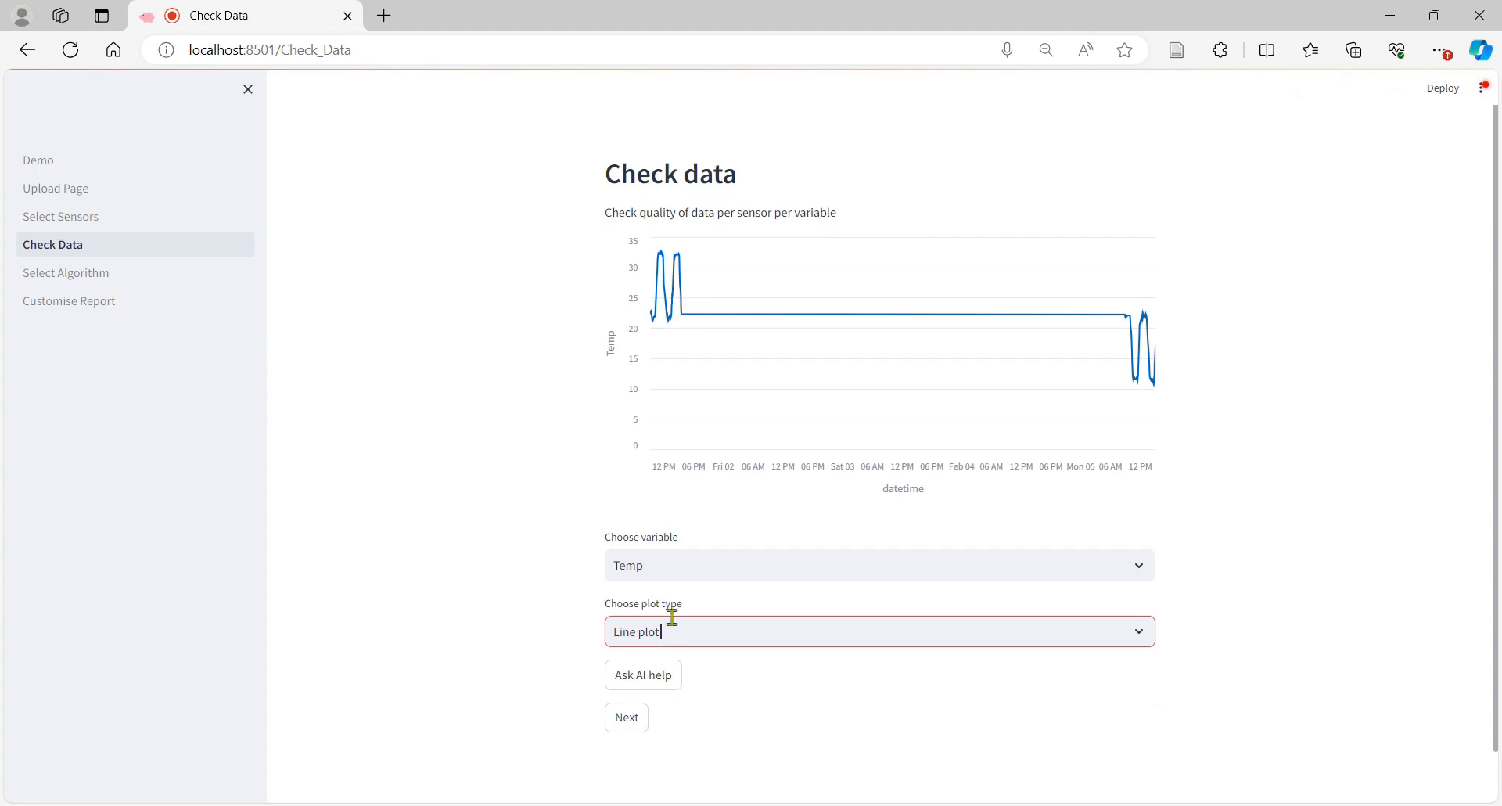
- Display the Temp variable as a Histogram and inspect its distribution
{"action": "left_click", "coordinate": [782, 579]}
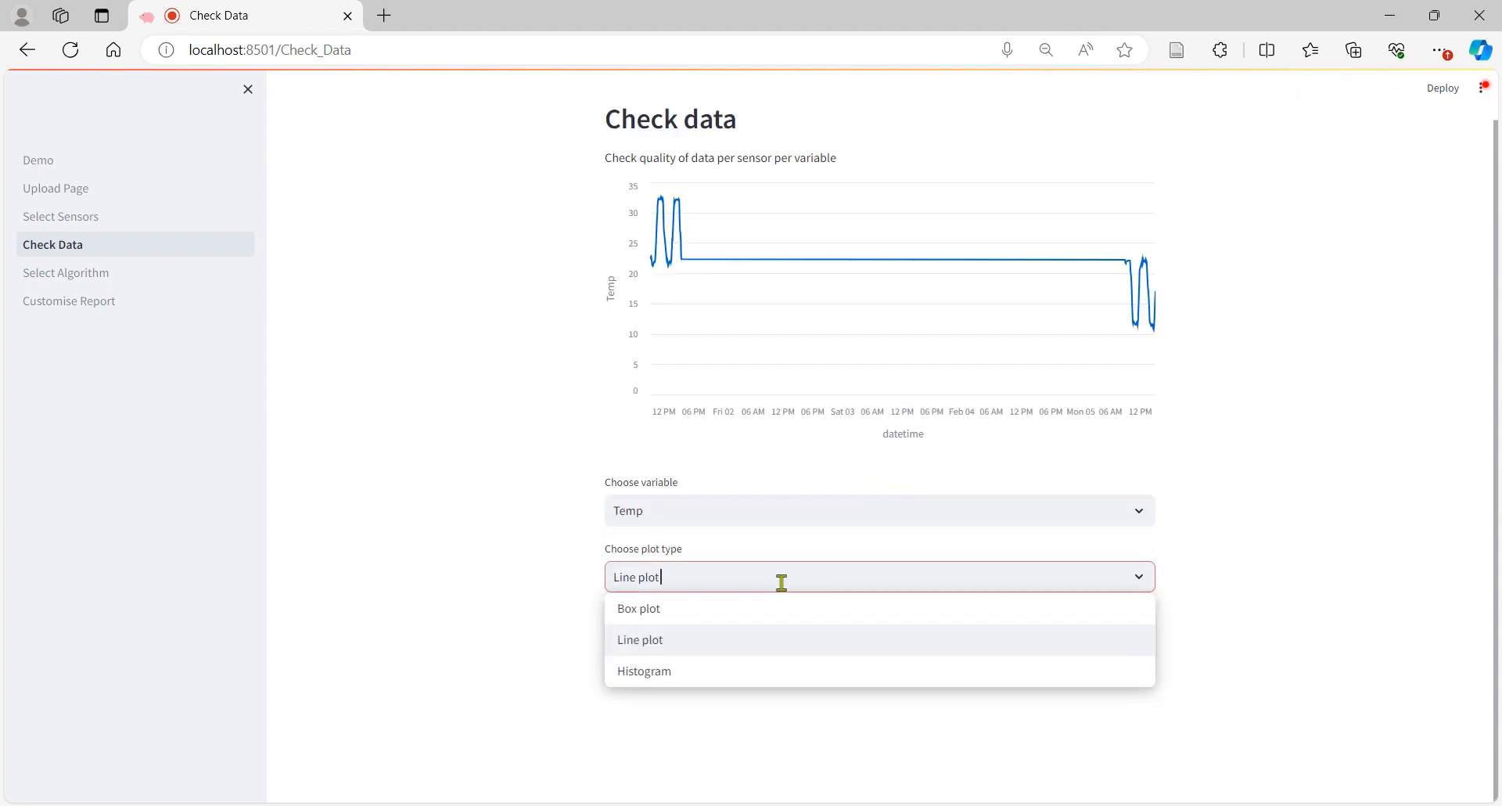
{"action": "left_click", "coordinate": [685, 677]}
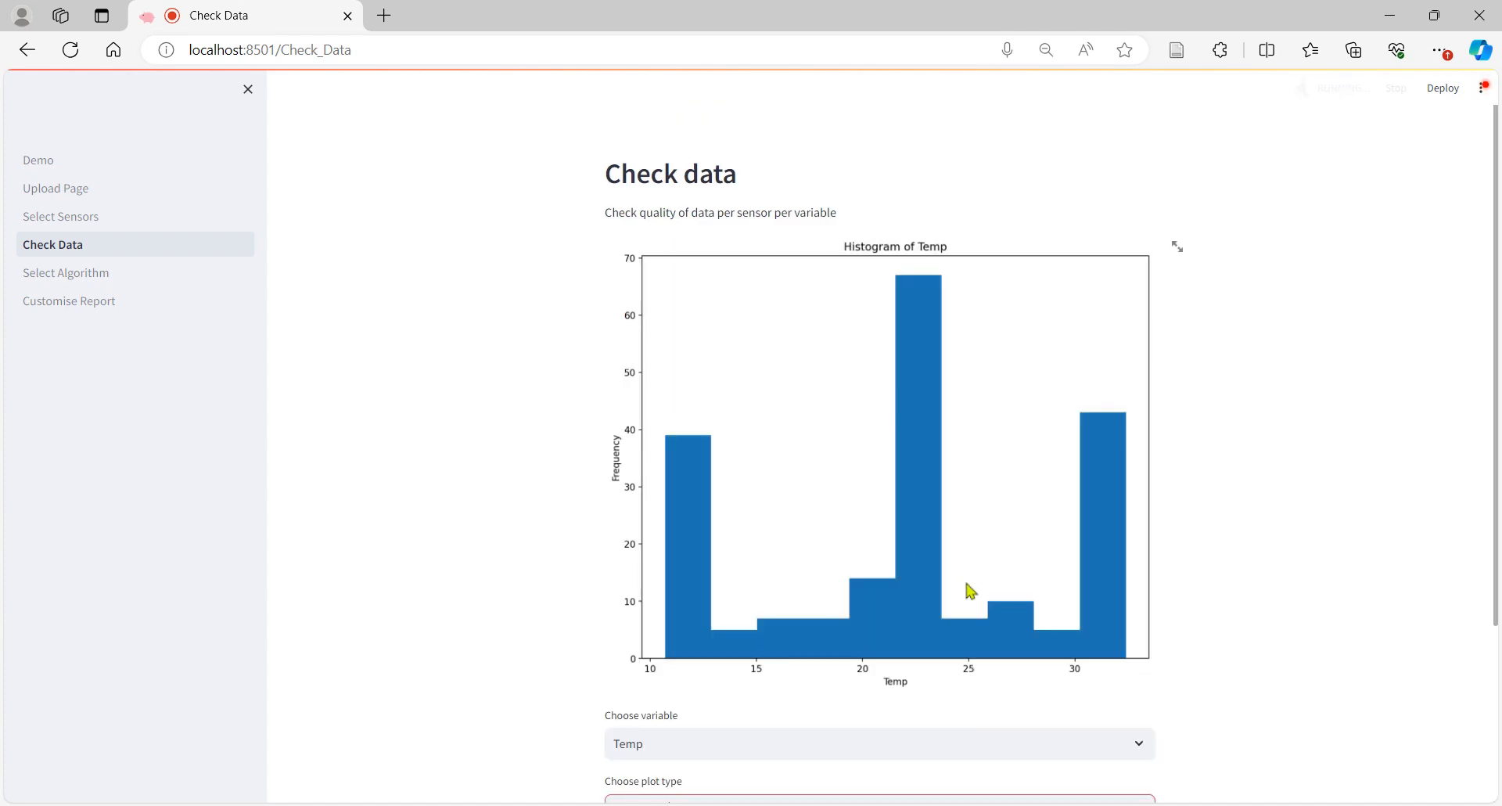
{"action": "scroll", "coordinate": [1226, 421], "scroll_direction": "down", "scroll_amount": 1}
{"action": "scroll", "coordinate": [1225, 421], "scroll_direction": "up", "scroll_amount": 1}
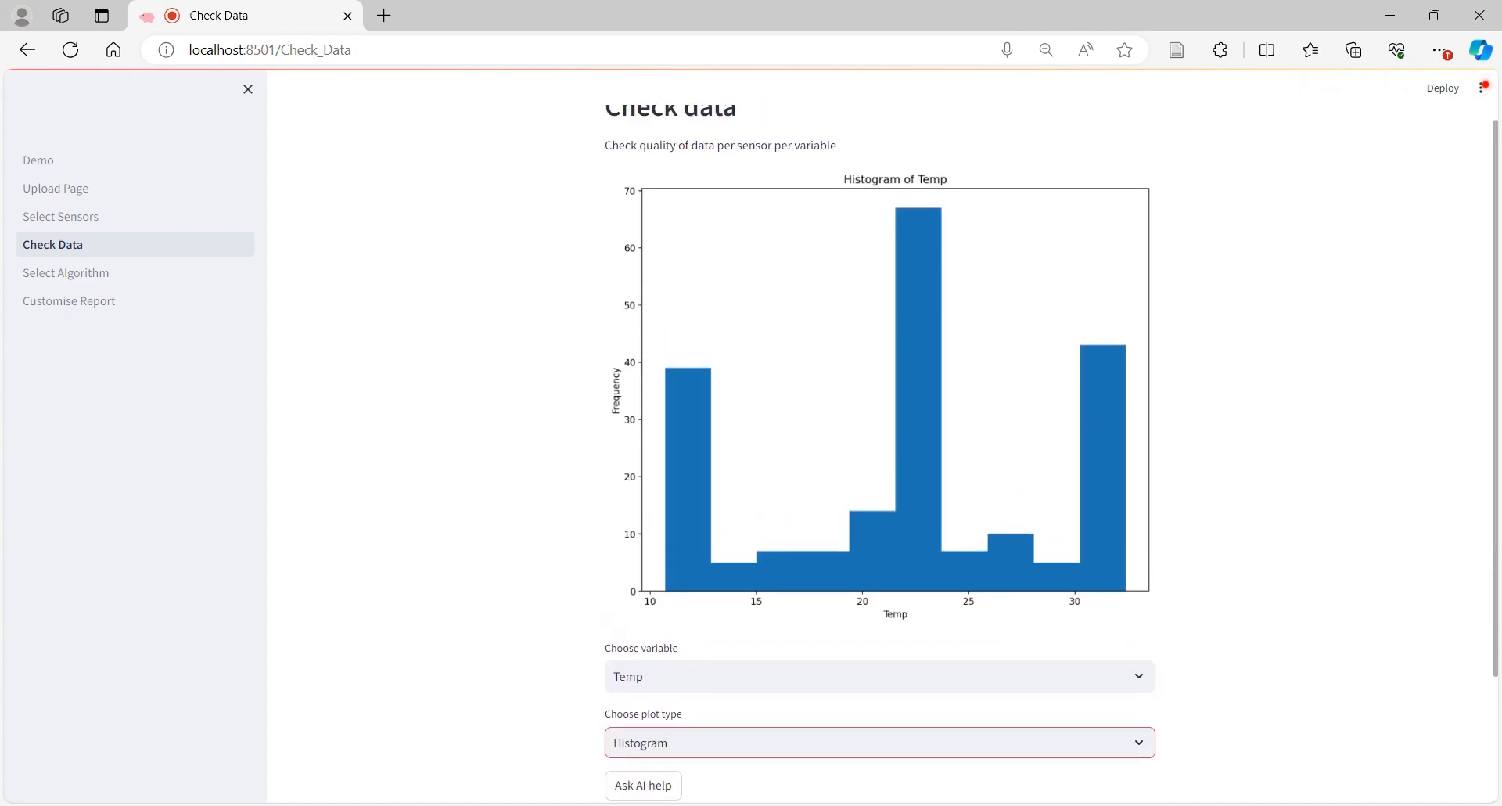
{"action": "scroll", "coordinate": [1052, 448], "scroll_direction": "down", "scroll_amount": 1}
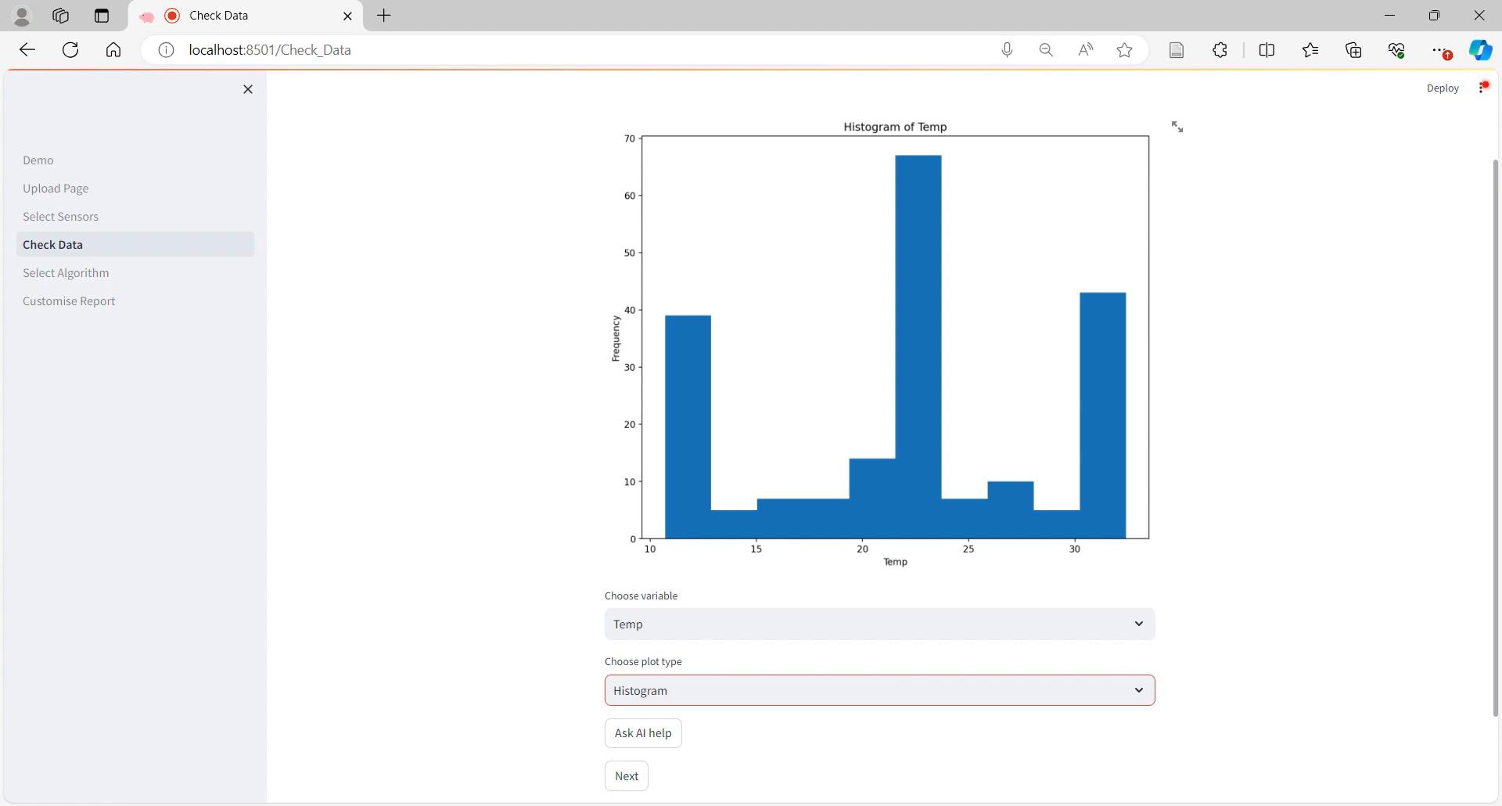
{"action": "scroll", "coordinate": [1257, 438], "scroll_direction": "down", "scroll_amount": 1}
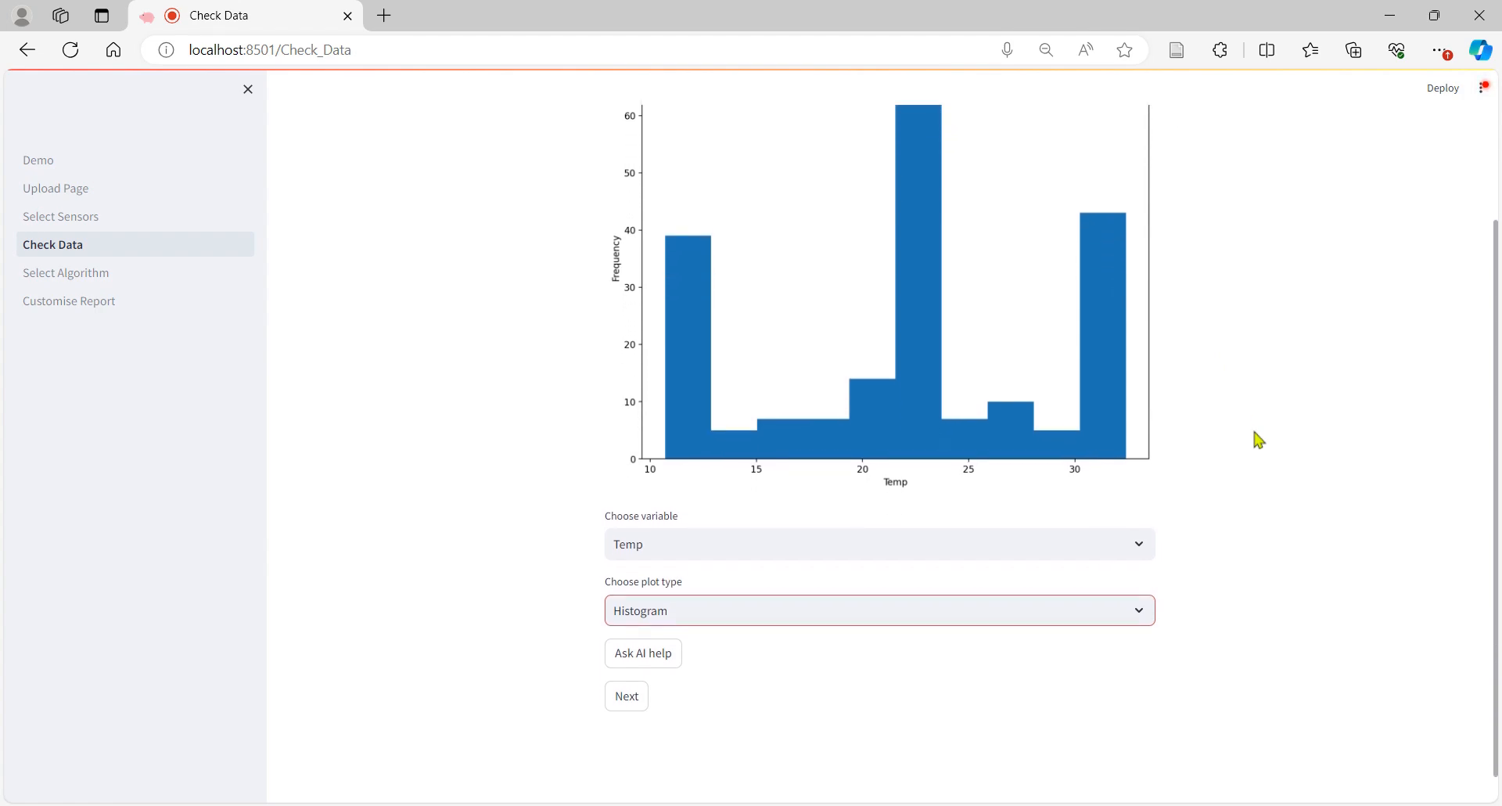
- Change the plotted variable from the list to Heat and inspect its histogram
{"action": "scroll", "coordinate": [1256, 438], "scroll_direction": "up", "scroll_amount": 2}
{"action": "scroll", "coordinate": [1256, 403], "scroll_direction": "up", "scroll_amount": 1}
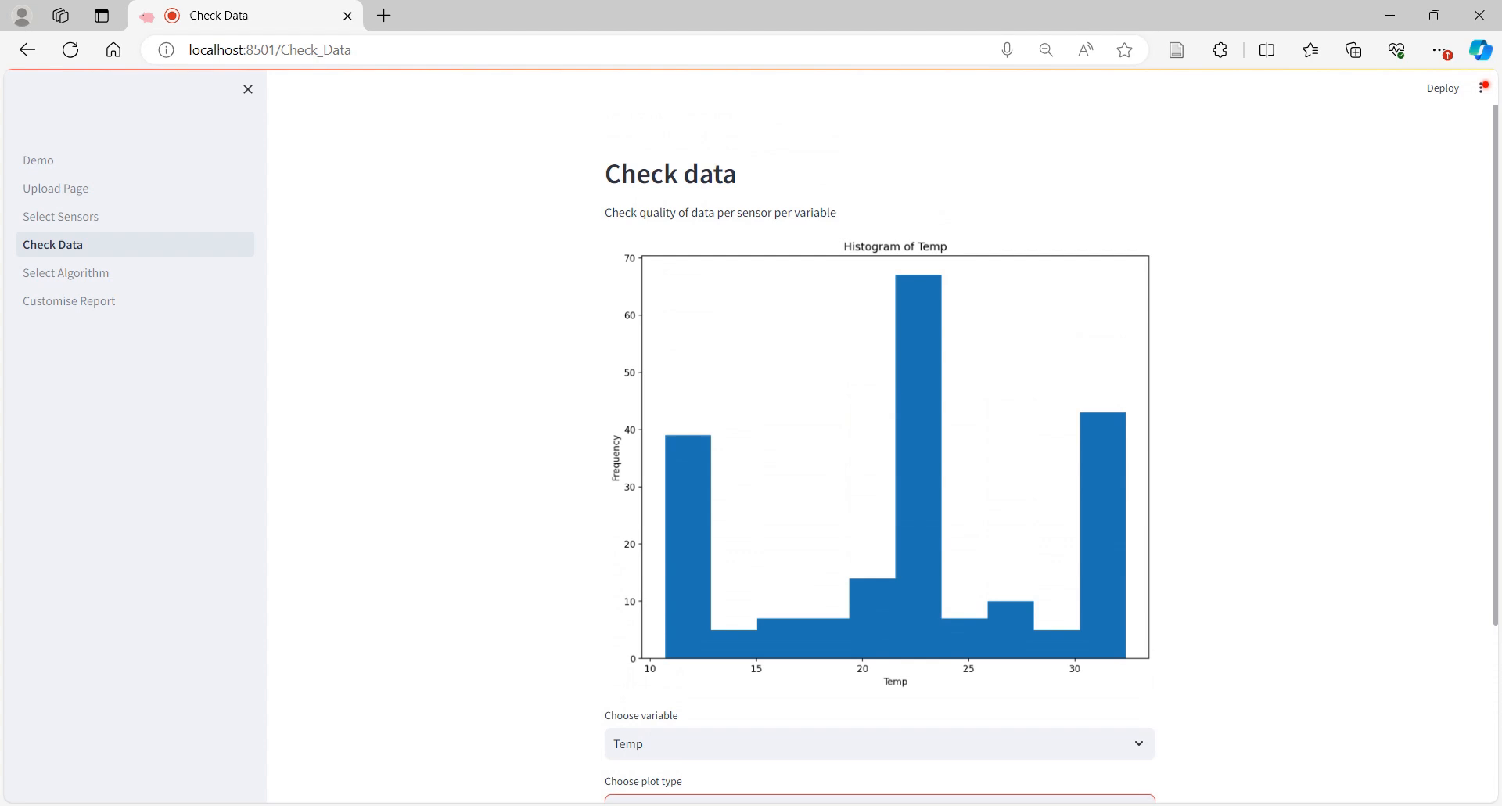
{"action": "scroll", "coordinate": [1257, 403], "scroll_direction": "down", "scroll_amount": 3}
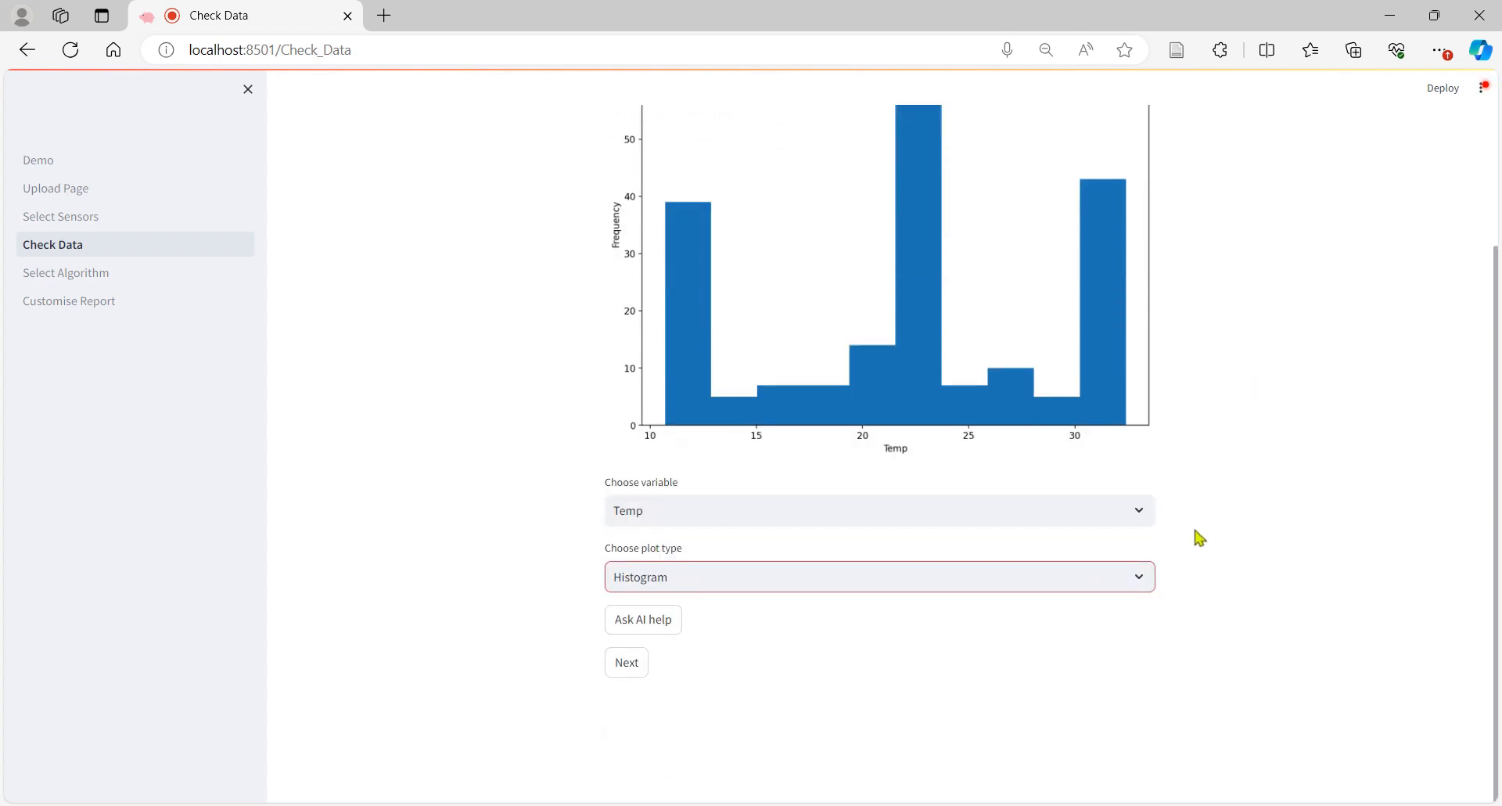
{"action": "left_click", "coordinate": [1138, 510]}
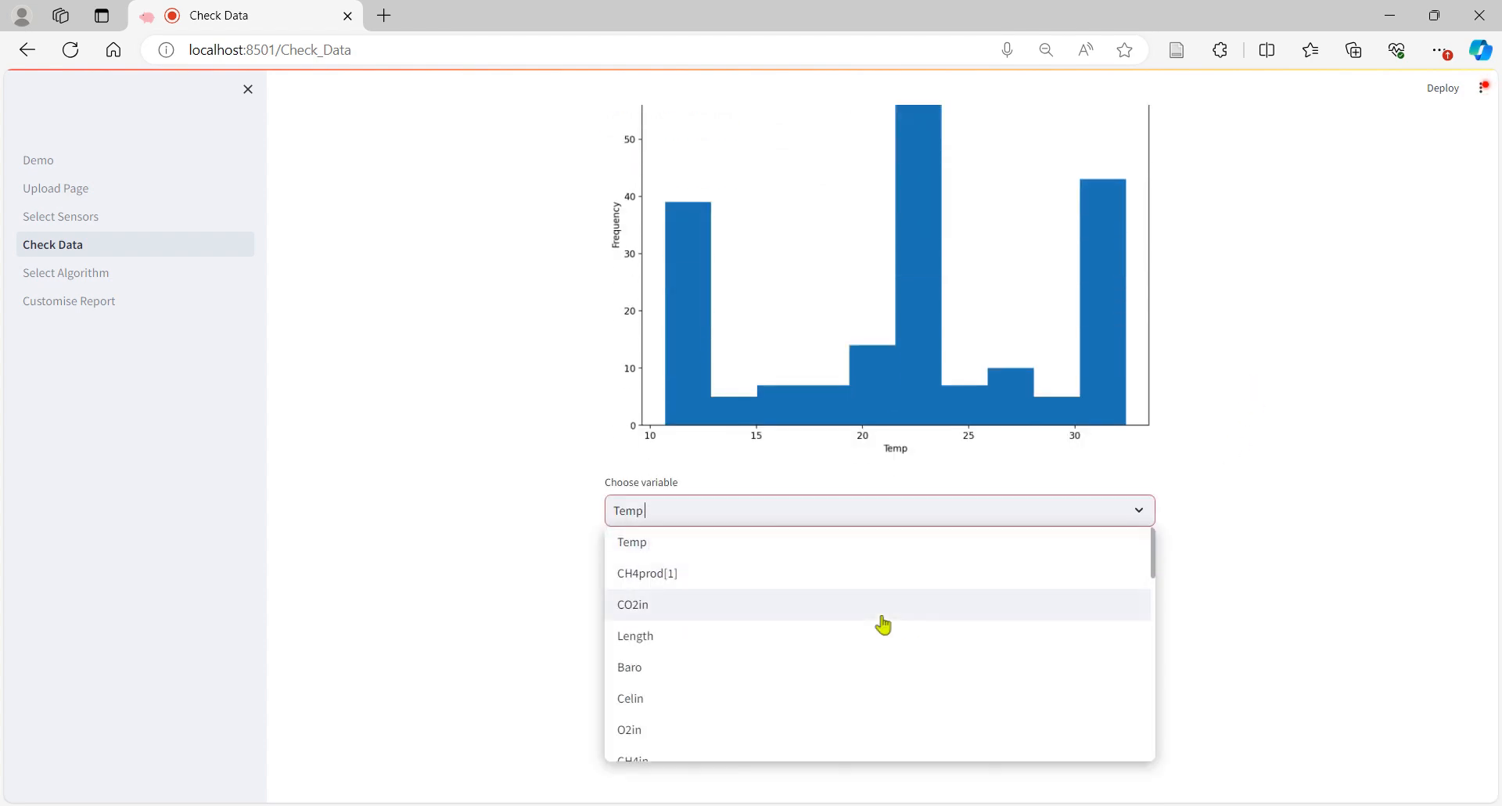
{"action": "scroll", "coordinate": [789, 676], "scroll_direction": "down", "scroll_amount": 3}
{"action": "scroll", "coordinate": [789, 676], "scroll_direction": "down", "scroll_amount": 3}
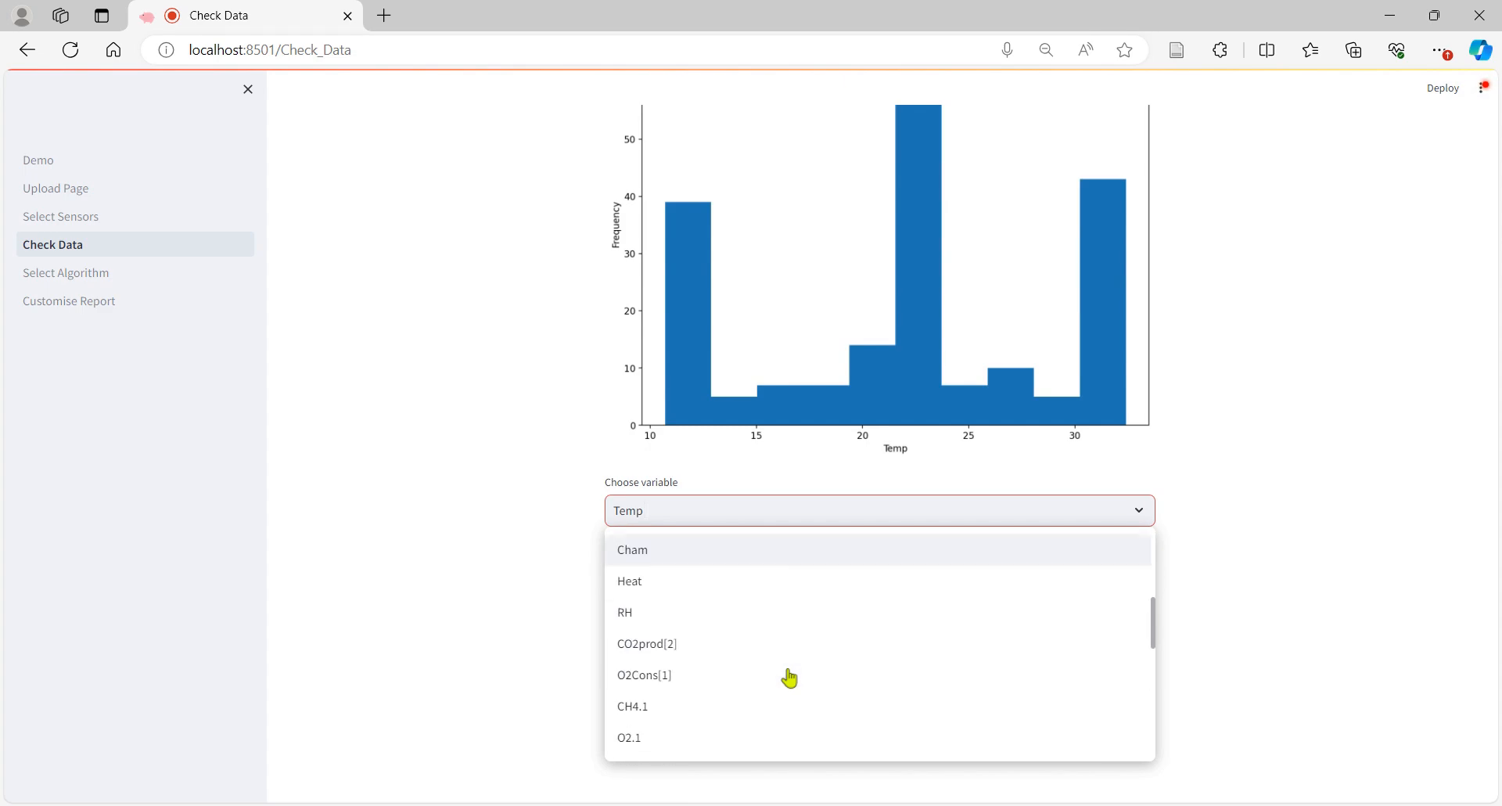
{"action": "scroll", "coordinate": [789, 676], "scroll_direction": "up", "scroll_amount": 3}
{"action": "left_click", "coordinate": [667, 610]}
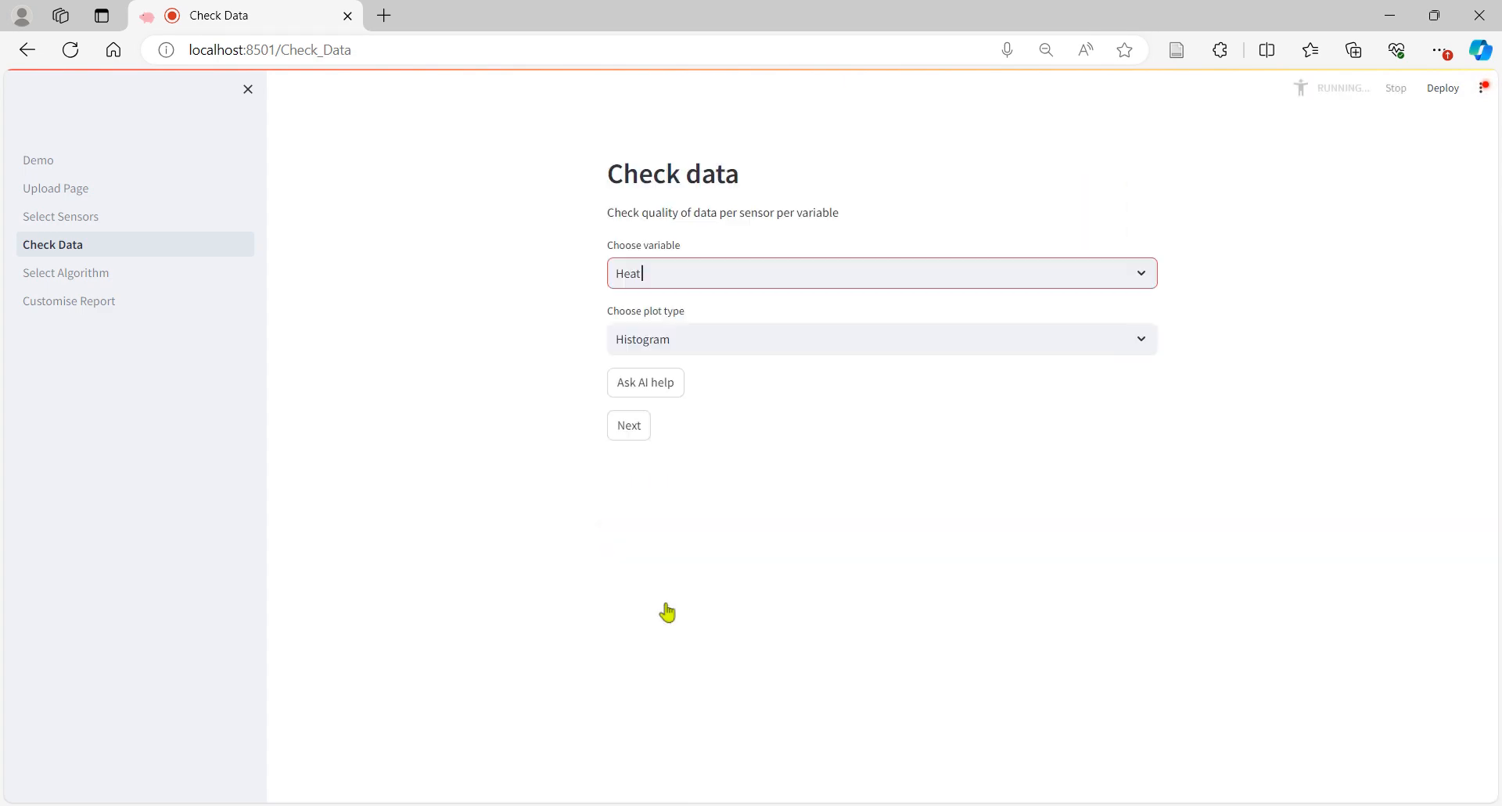
{"action": "scroll", "coordinate": [1091, 512], "scroll_direction": "down", "scroll_amount": 2}
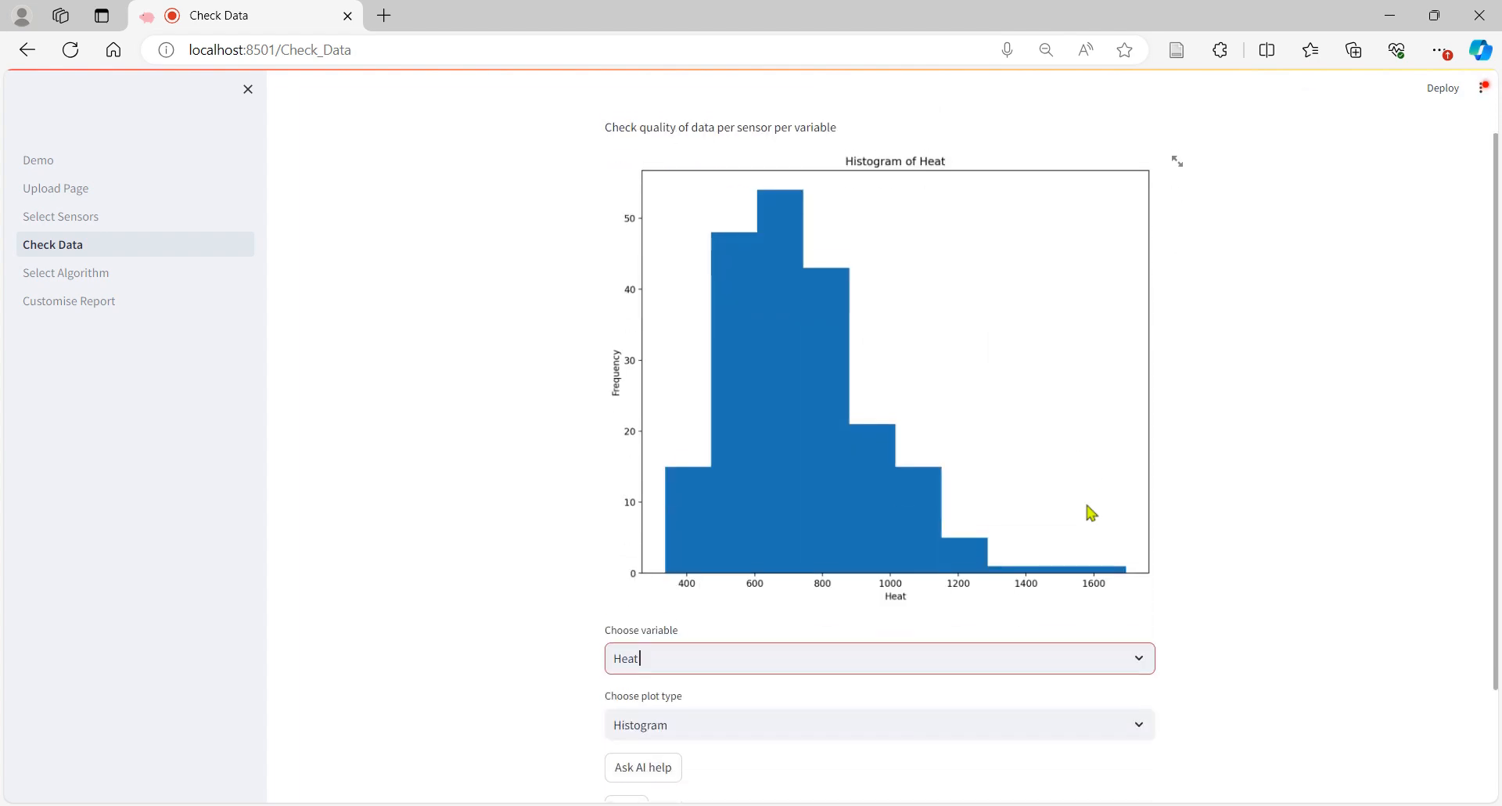
- Switch the Heat variable's plot type to Box plot and inspect its distribution and outliers
{"action": "left_click", "coordinate": [1138, 630]}
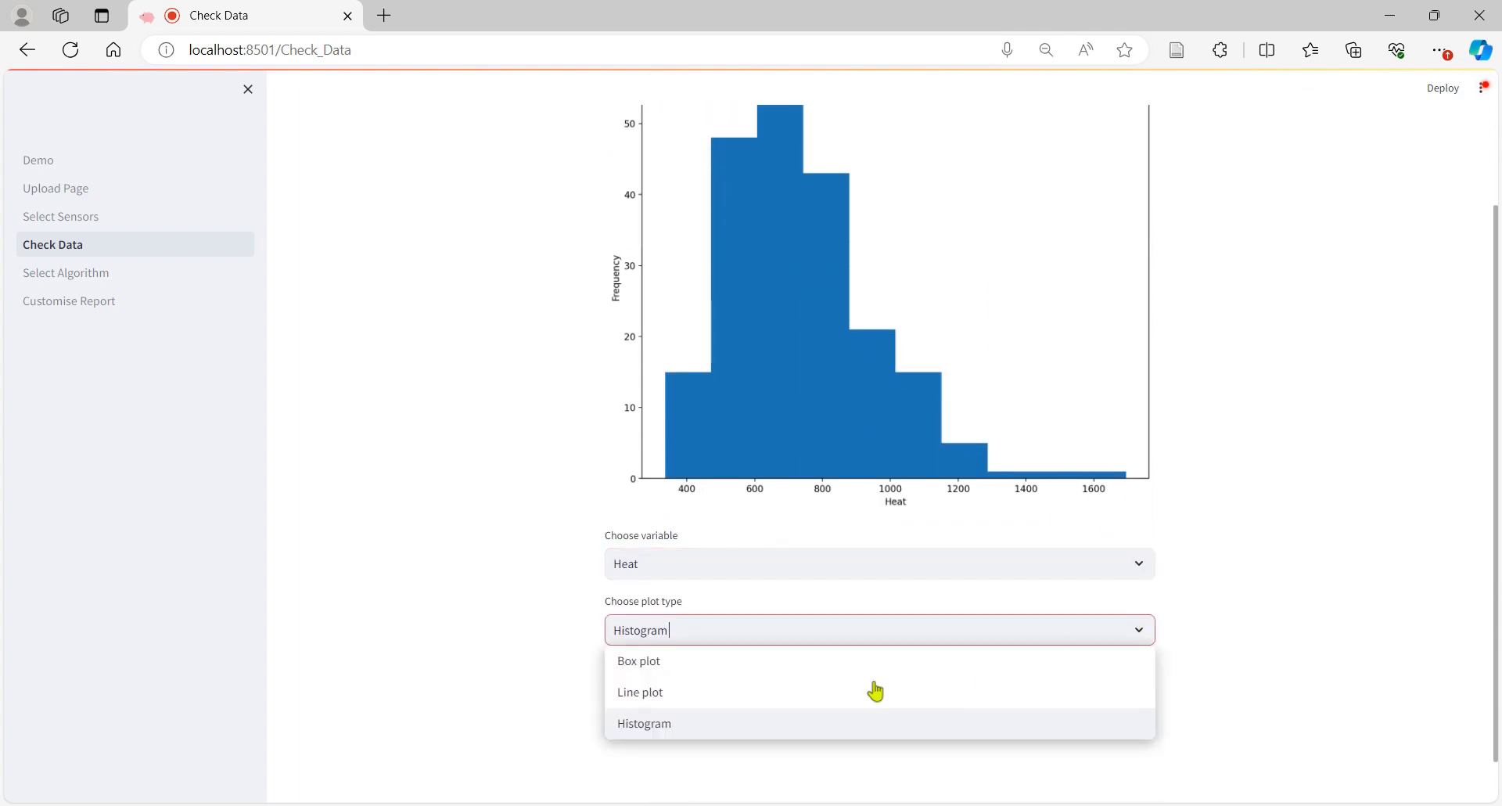
{"action": "left_click", "coordinate": [660, 664]}
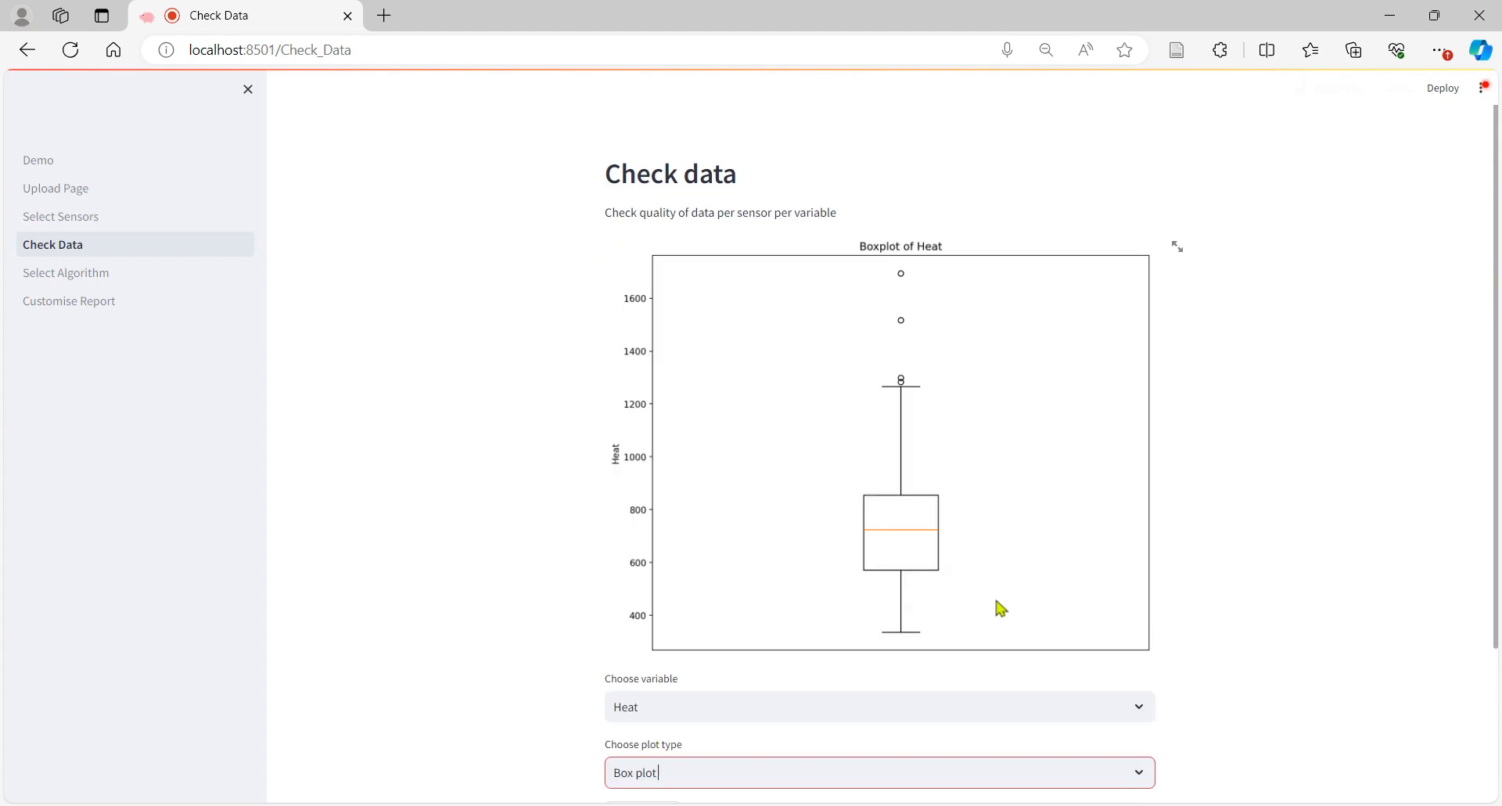
{"action": "scroll", "coordinate": [1001, 608], "scroll_direction": "down", "scroll_amount": 3}
{"action": "scroll", "coordinate": [989, 610], "scroll_direction": "up", "scroll_amount": 3}
{"action": "scroll", "coordinate": [990, 610], "scroll_direction": "down", "scroll_amount": 3}
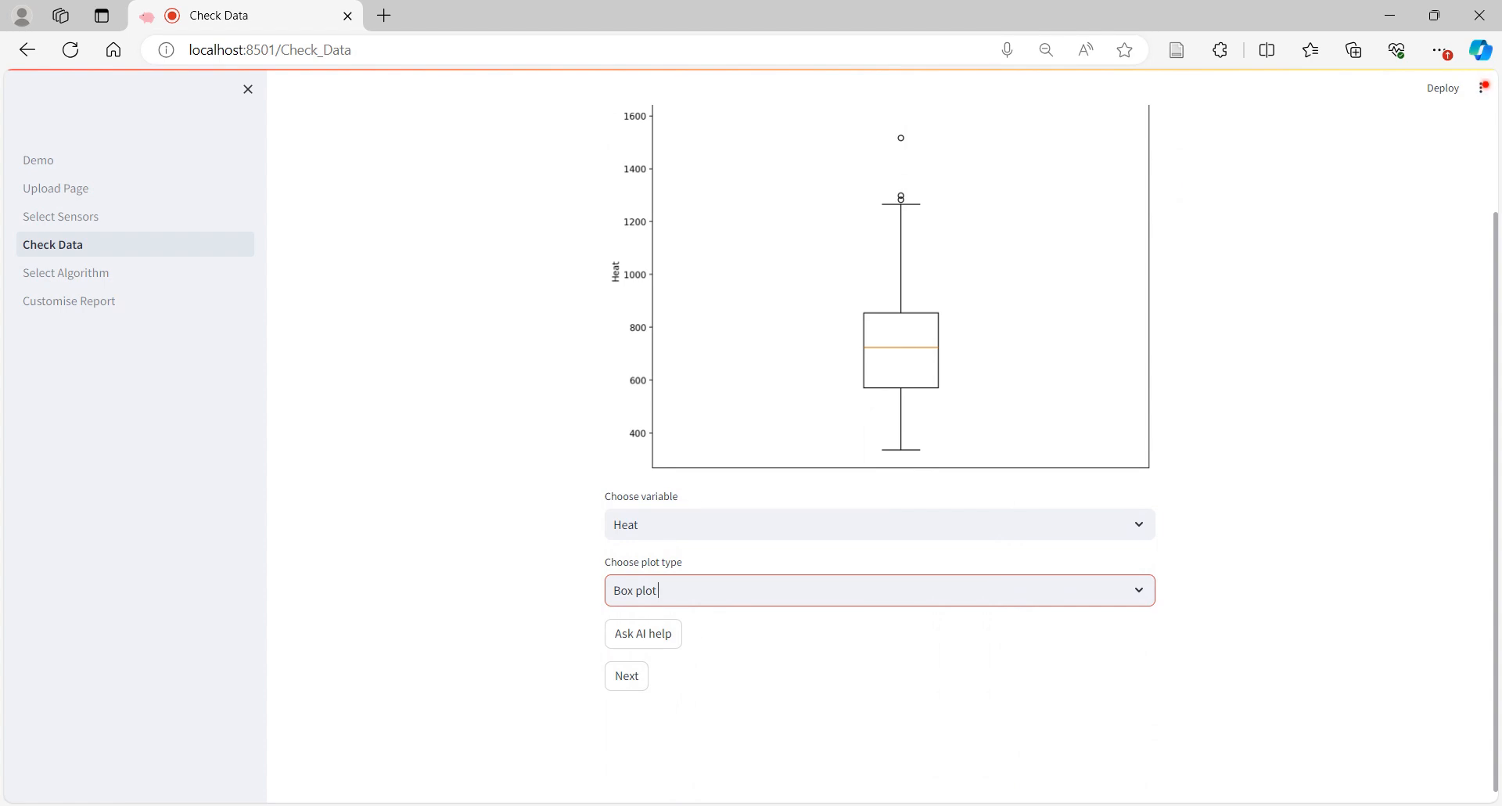
{"action": "scroll", "coordinate": [1051, 451], "scroll_direction": "down", "scroll_amount": 1}
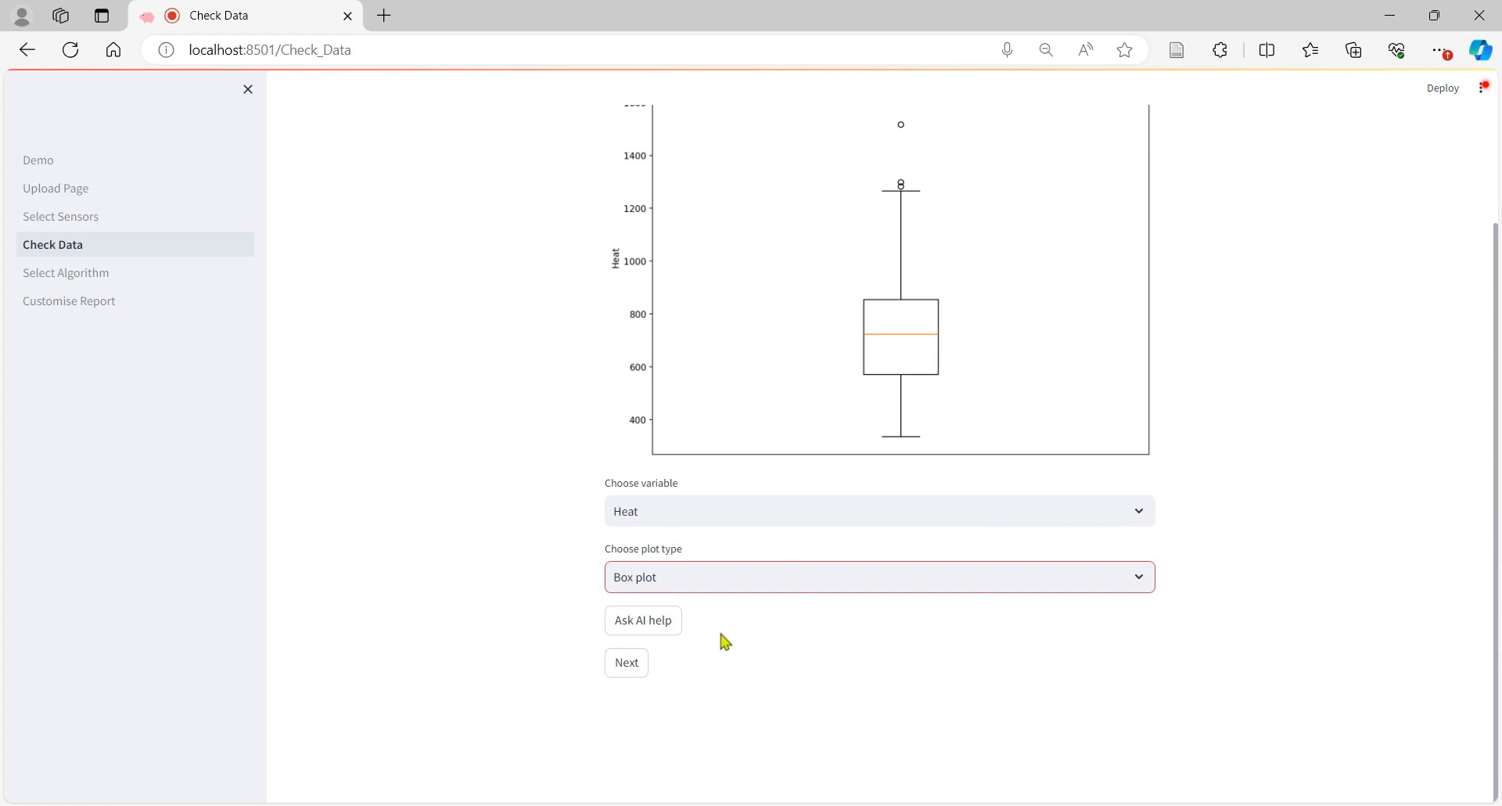
- Show the AI help box for the data check, and proceed to the algorithm selection page
{"action": "left_click", "coordinate": [668, 627]}
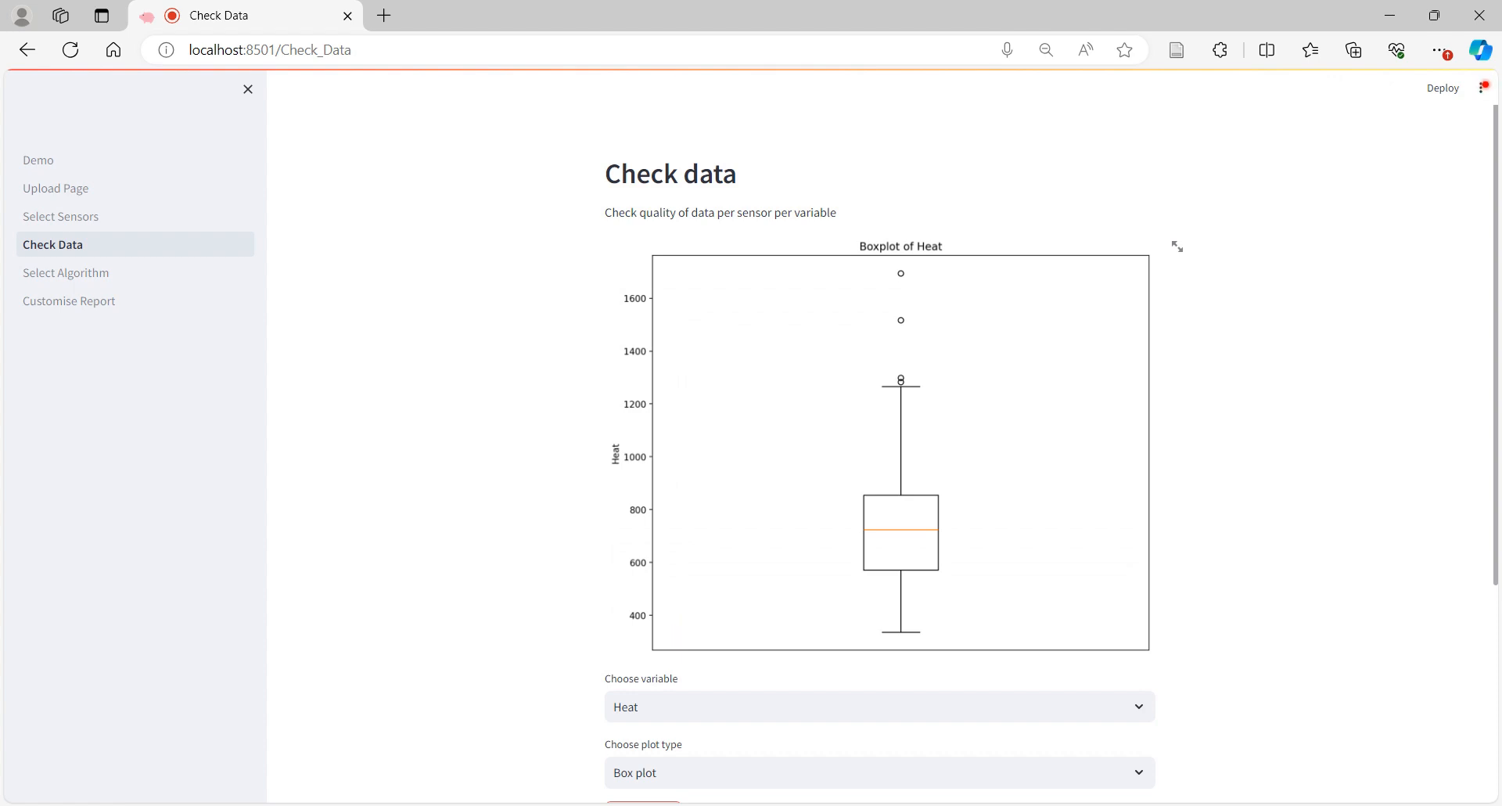
{"action": "scroll", "coordinate": [879, 454], "scroll_direction": "down", "scroll_amount": 4}
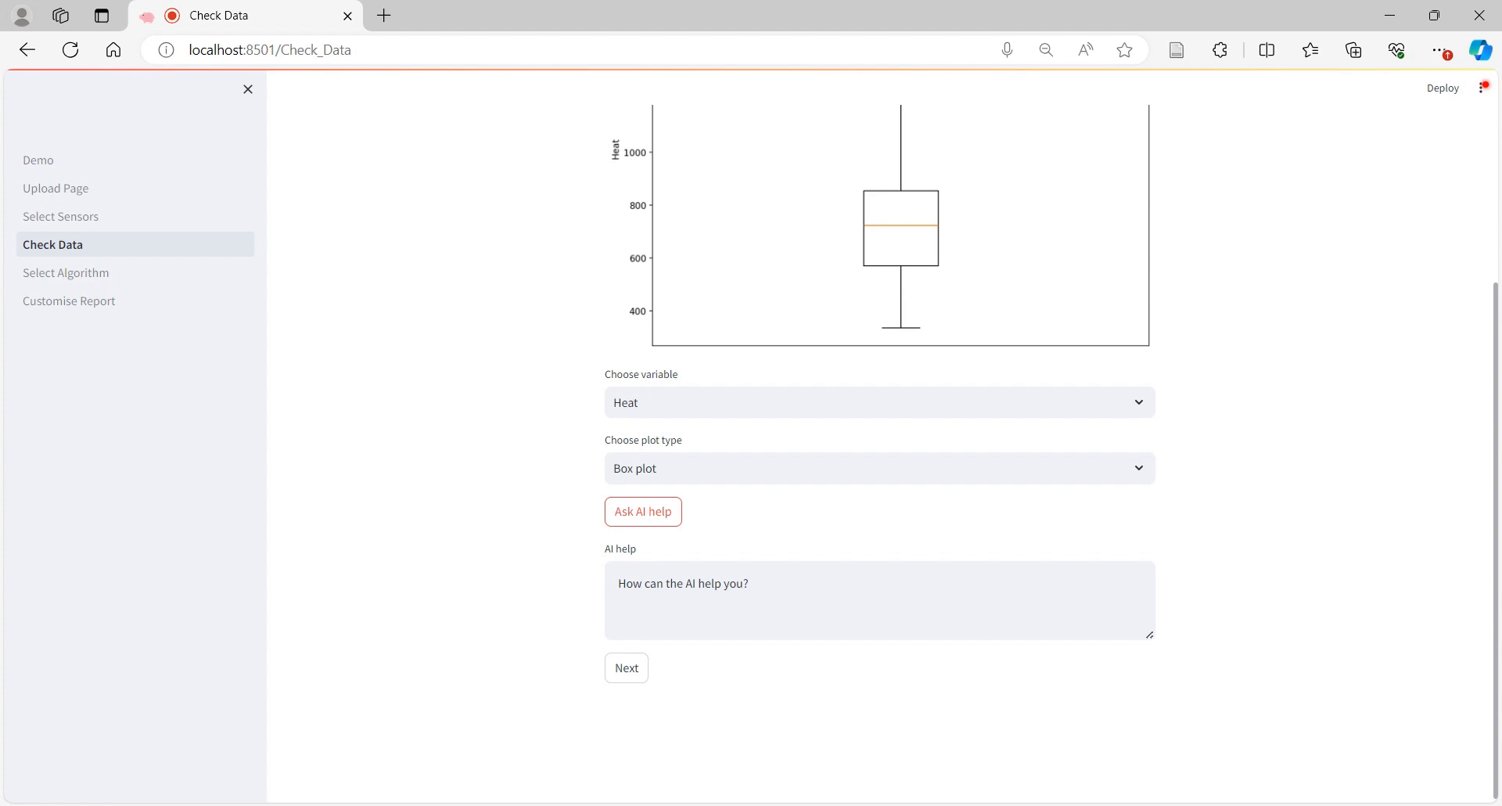
{"action": "left_click", "coordinate": [625, 671]}
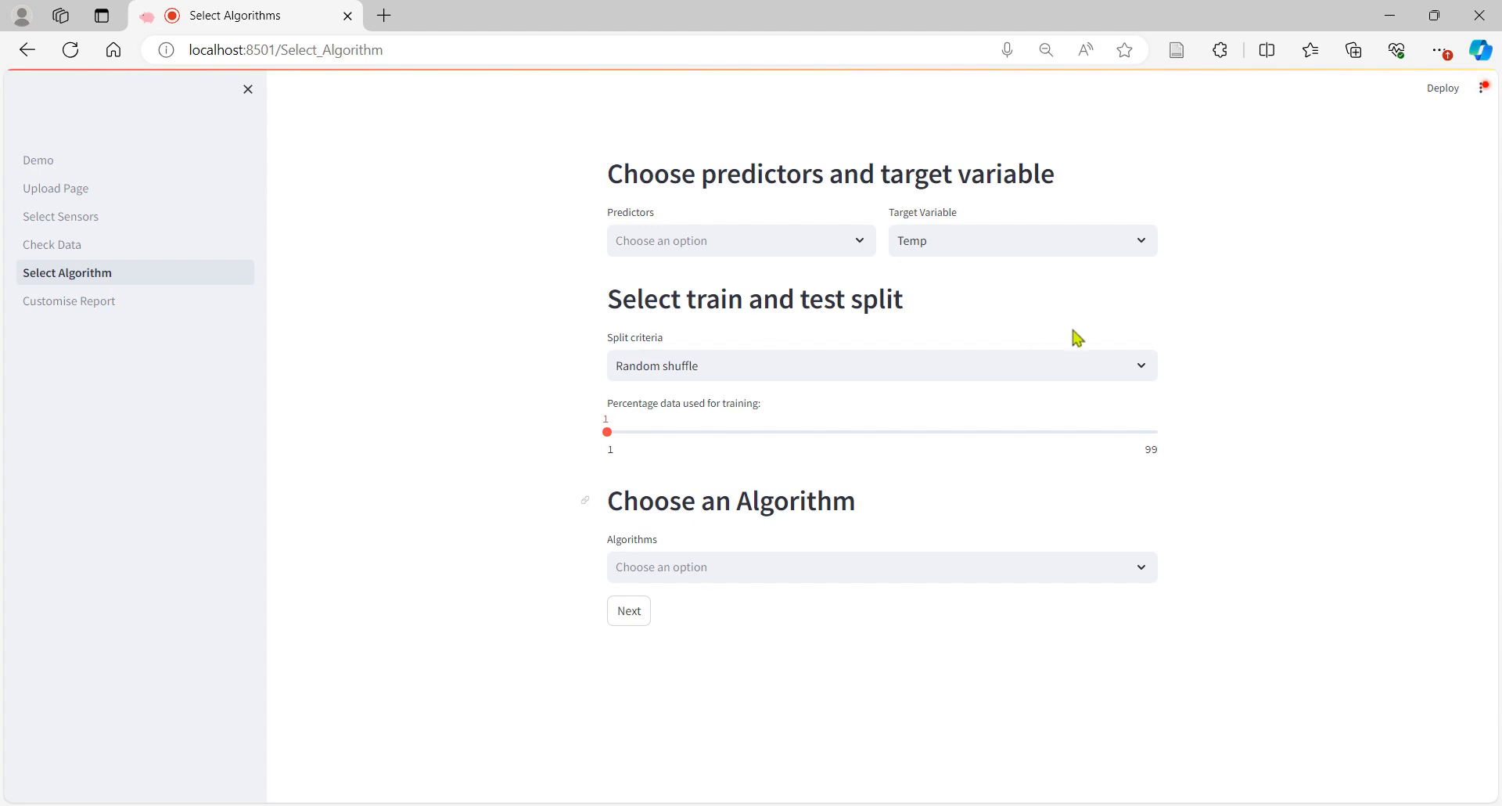
- Set the target variable to Heat
{"action": "left_click", "coordinate": [1141, 244]}
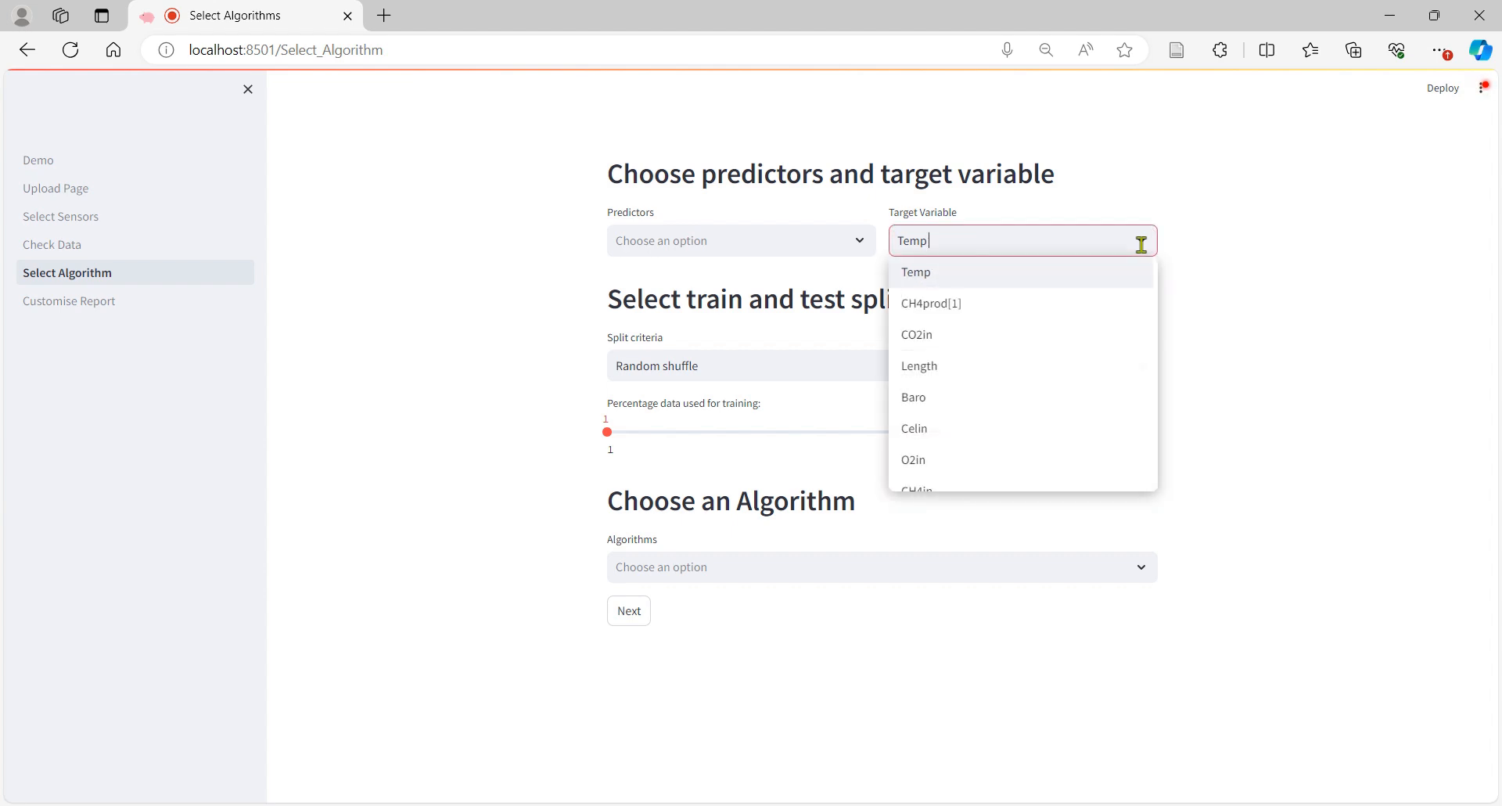
{"action": "key", "text": "BackSpace"}
{"action": "key", "text": "BackSpace"}
{"action": "key", "text": "BackSpace"}
{"action": "key", "text": "BackSpace"}
{"action": "type", "text": "Heat"}
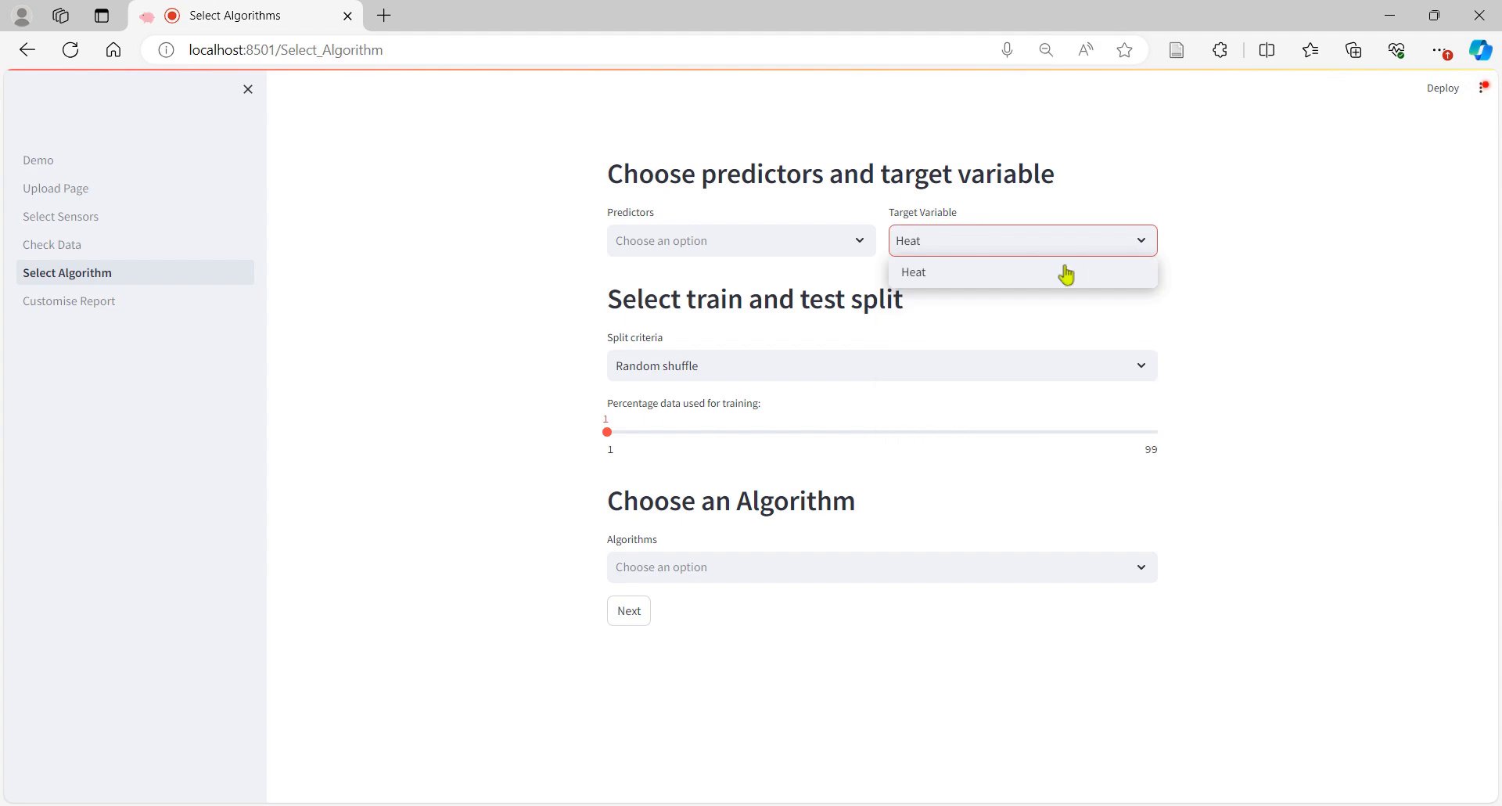
{"action": "left_click", "coordinate": [951, 280]}
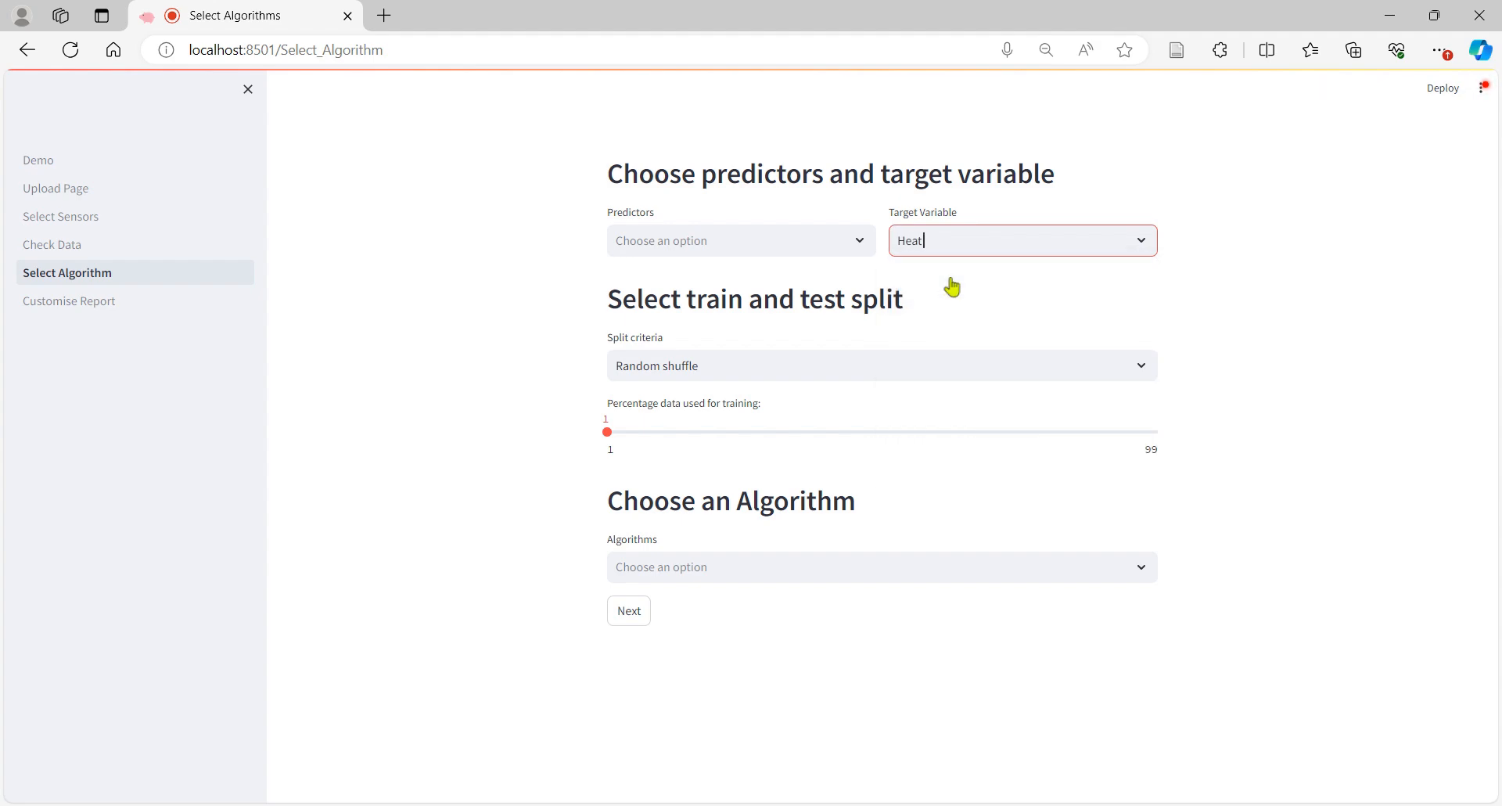
- Add O2 and CO2 as the predictors for the model
{"action": "left_click", "coordinate": [744, 243]}
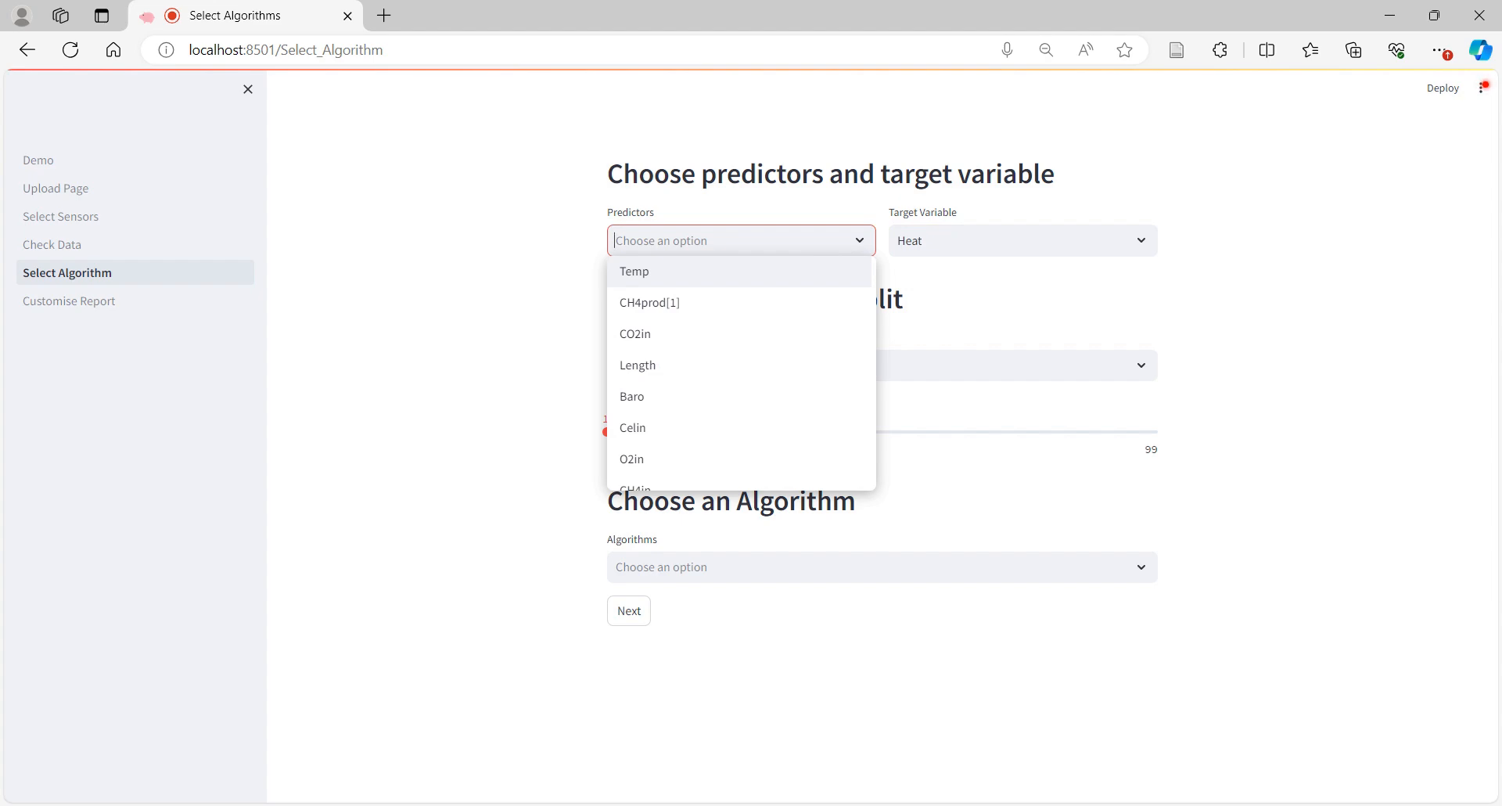
{"action": "type", "text": "o"}
{"action": "key", "text": "BackSpace"}
{"action": "type", "text": "O2"}
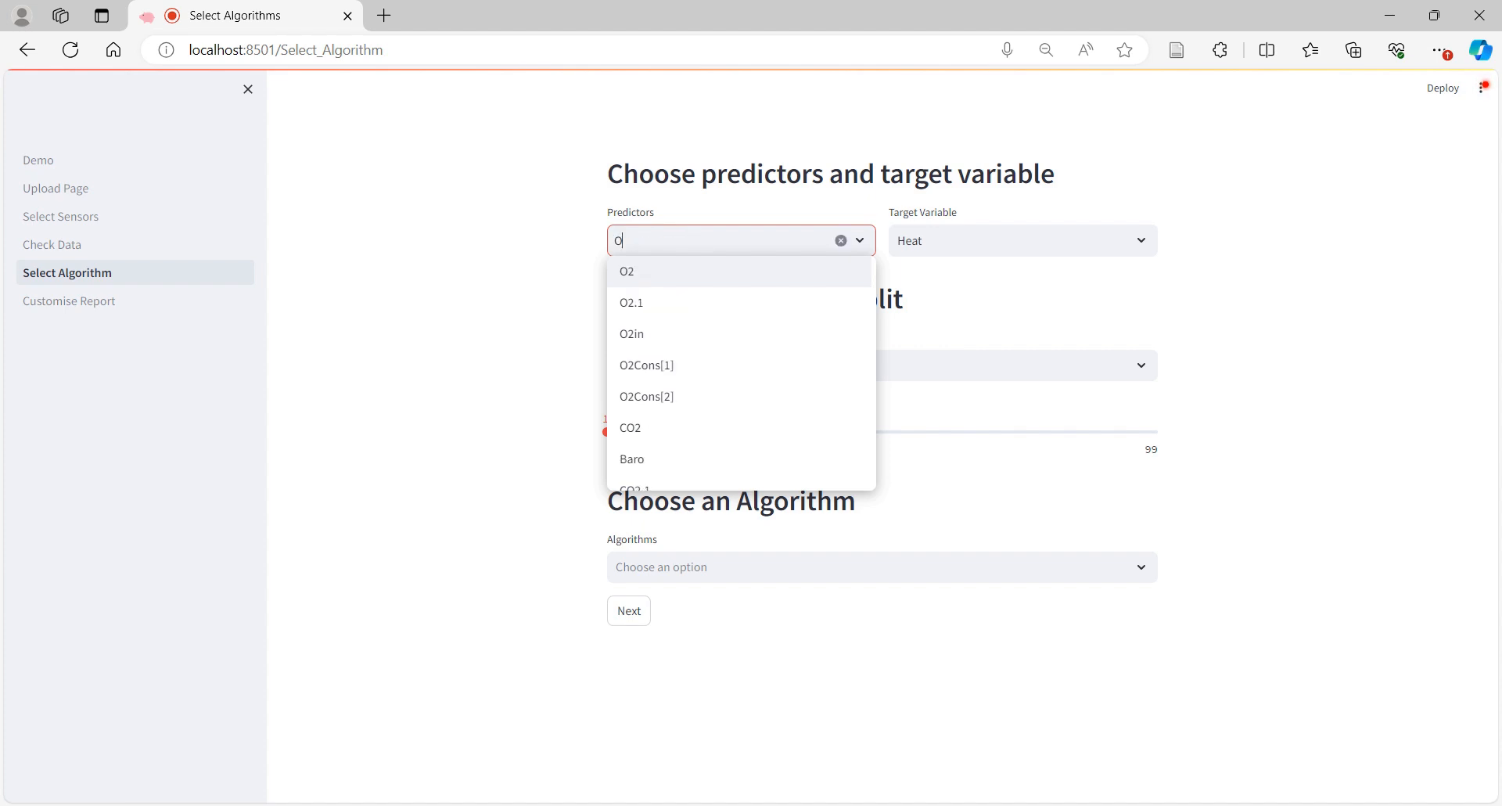
{"action": "left_click", "coordinate": [666, 274]}
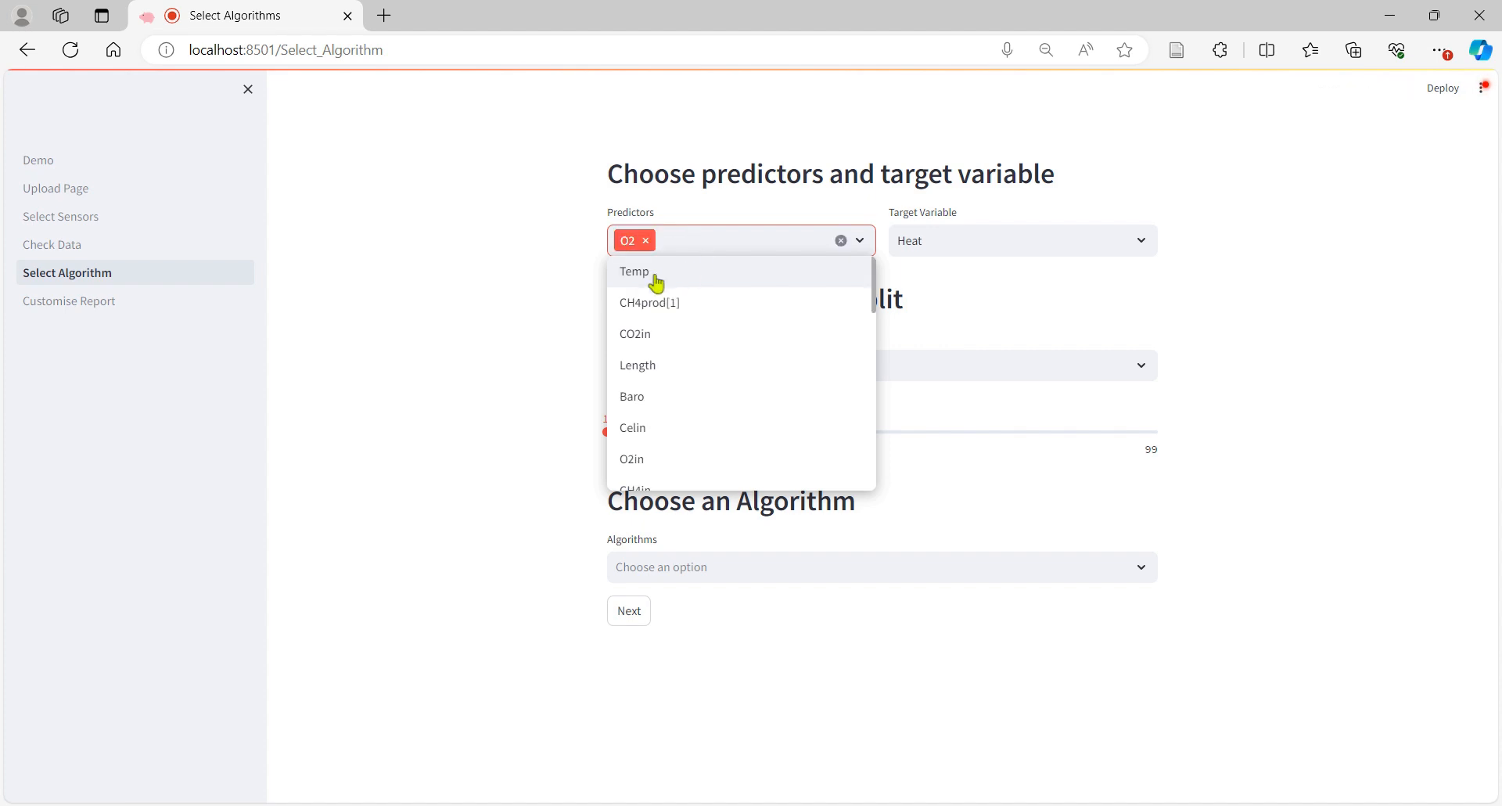
{"action": "left_click", "coordinate": [698, 247]}
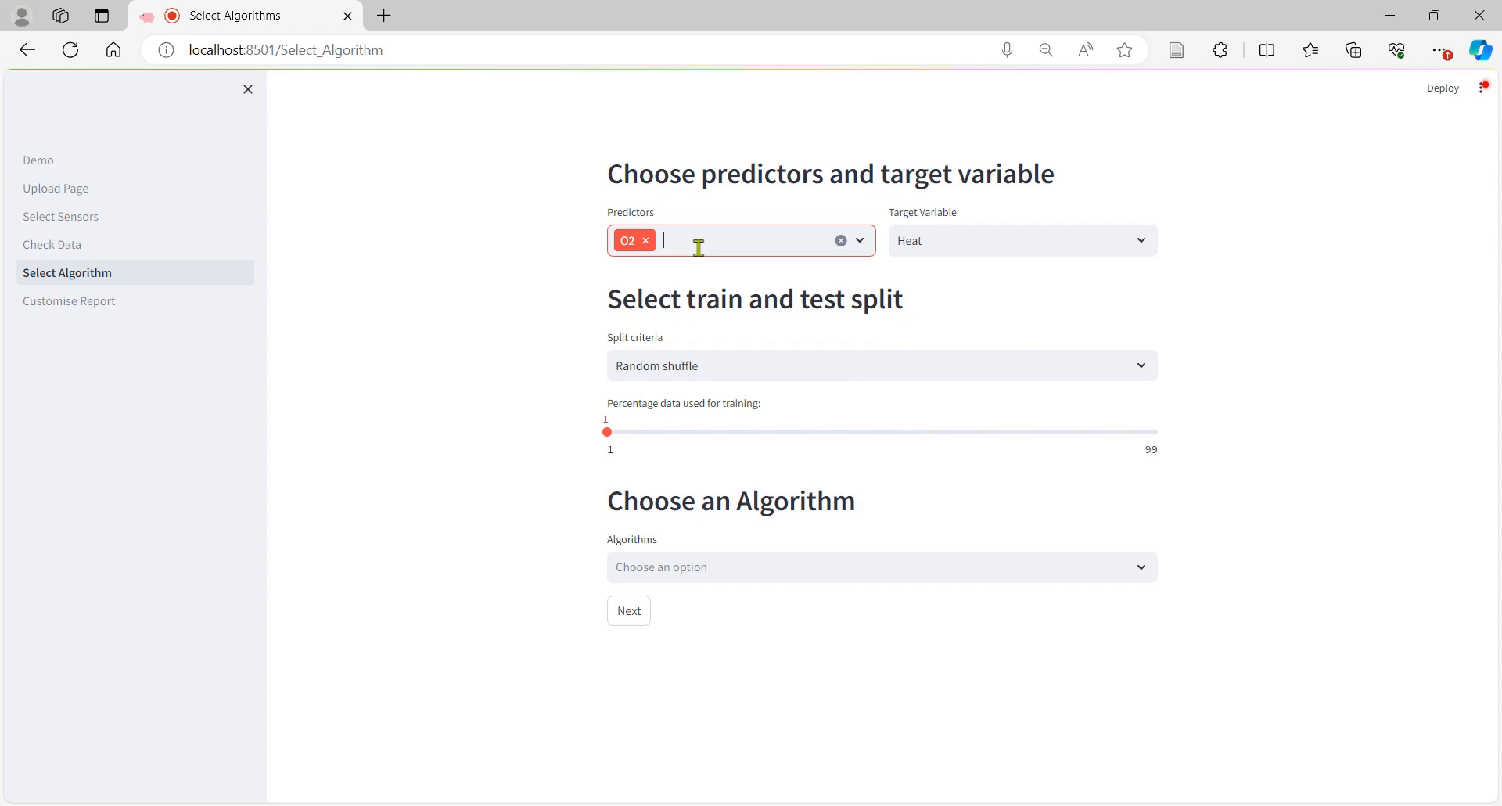
{"action": "type", "text": "CO2"}
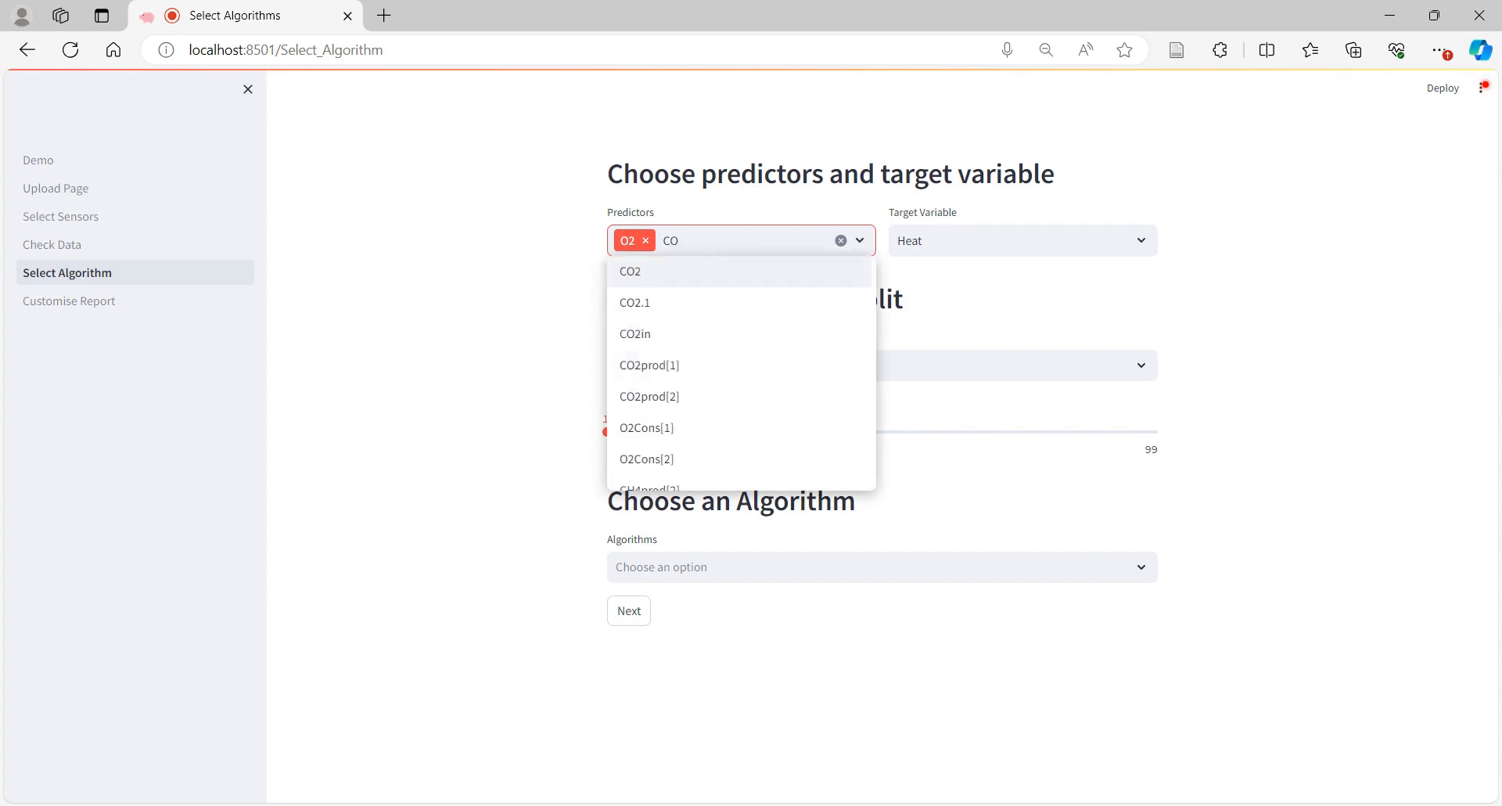
{"action": "left_click", "coordinate": [664, 274]}
{"action": "left_click", "coordinate": [1247, 319]}
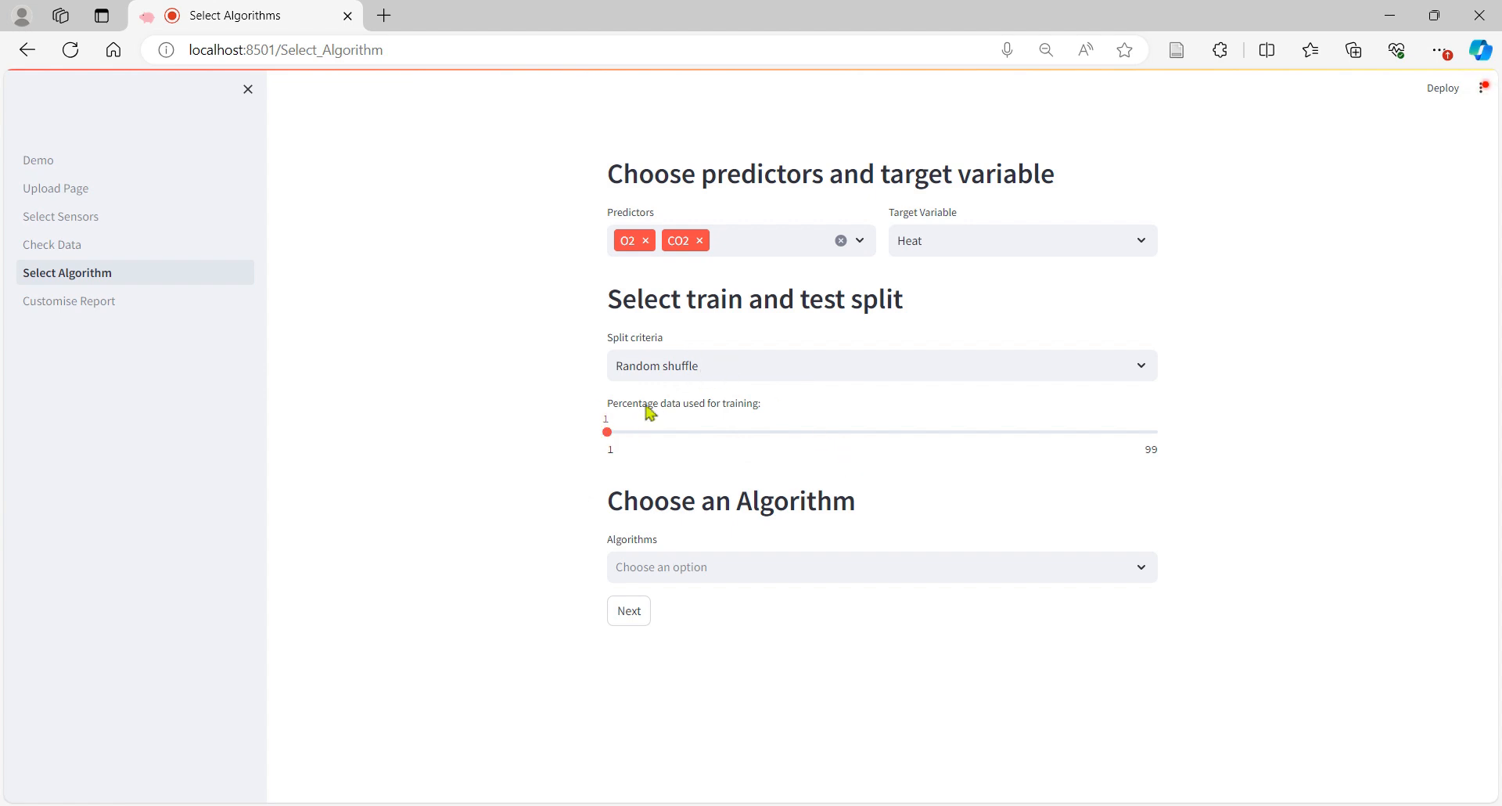
- Set the train and test split criteria to Time based and show O2, CO2 and Heat in the graph
{"action": "left_click", "coordinate": [707, 366]}
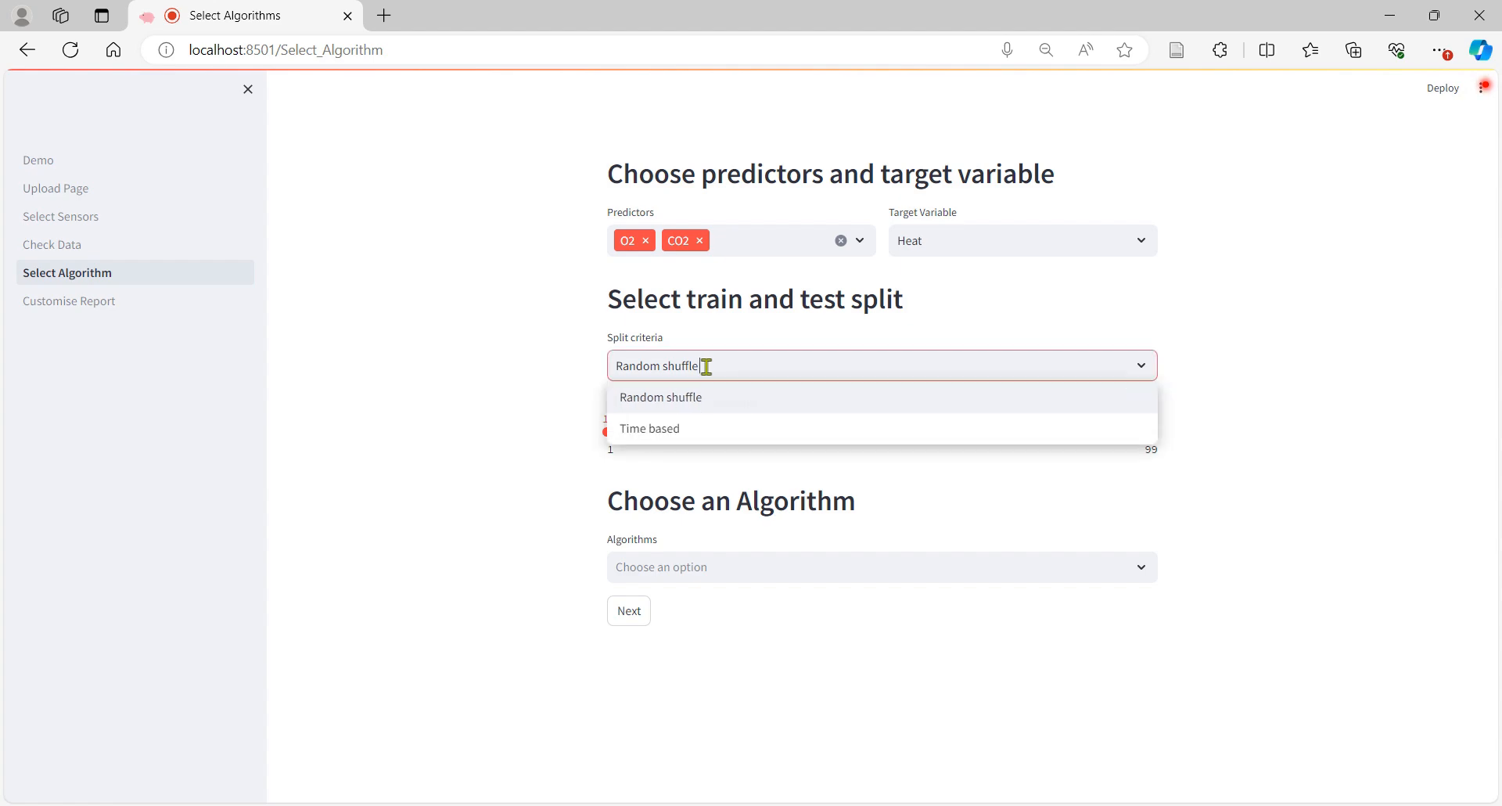
{"action": "left_click", "coordinate": [678, 430]}
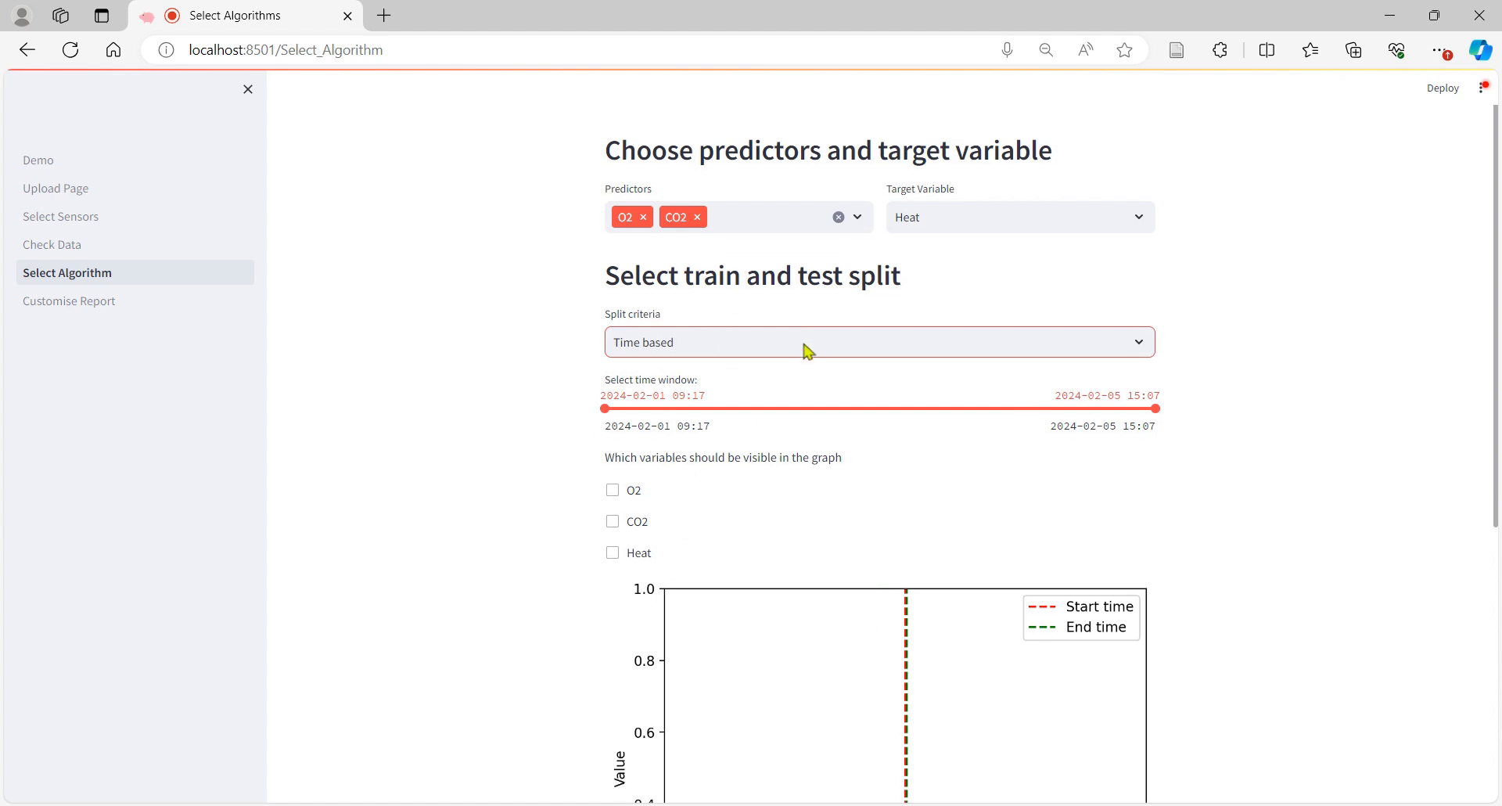
{"action": "scroll", "coordinate": [806, 349], "scroll_direction": "down", "scroll_amount": 3}
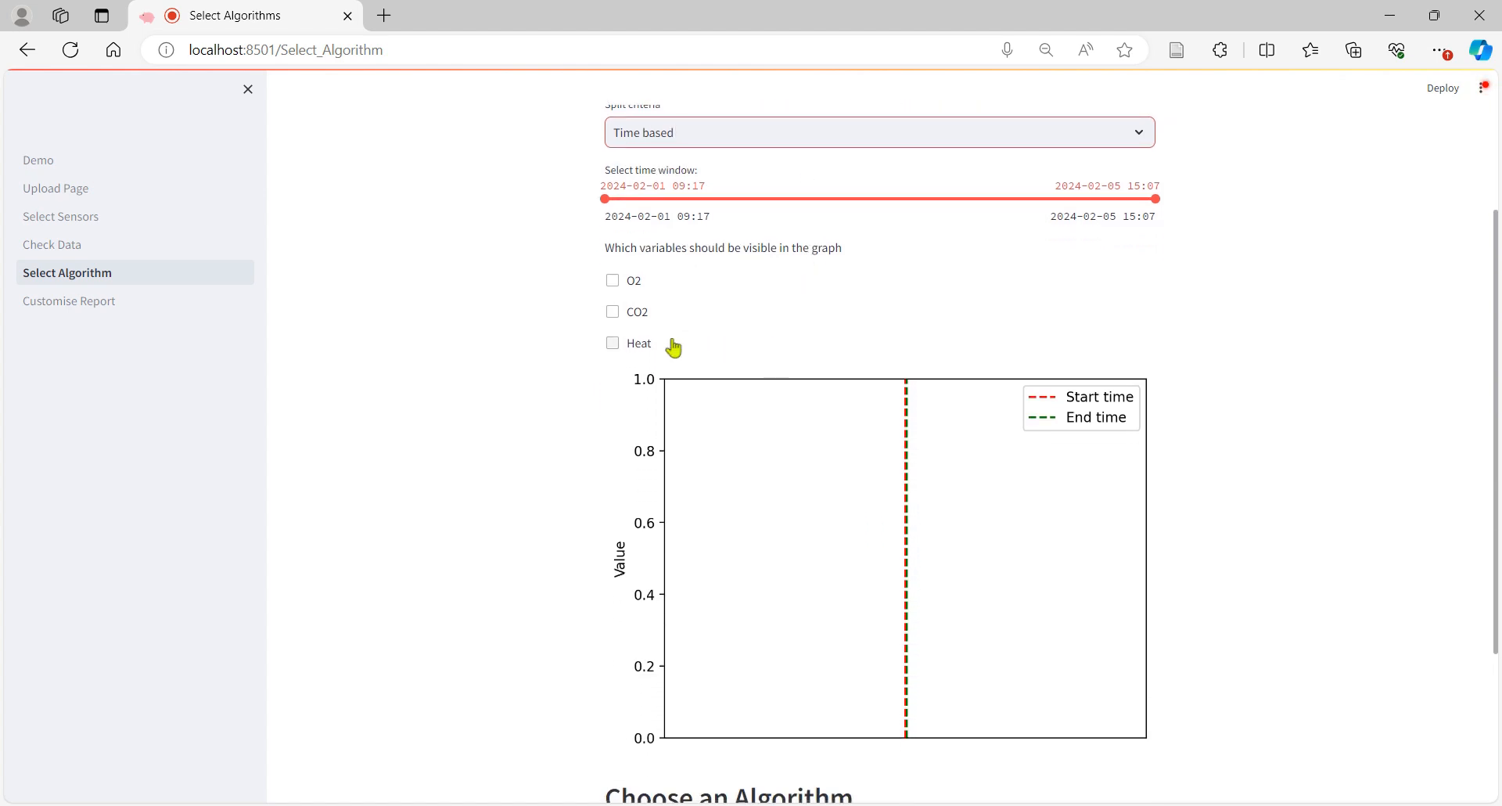
{"action": "left_click", "coordinate": [613, 283]}
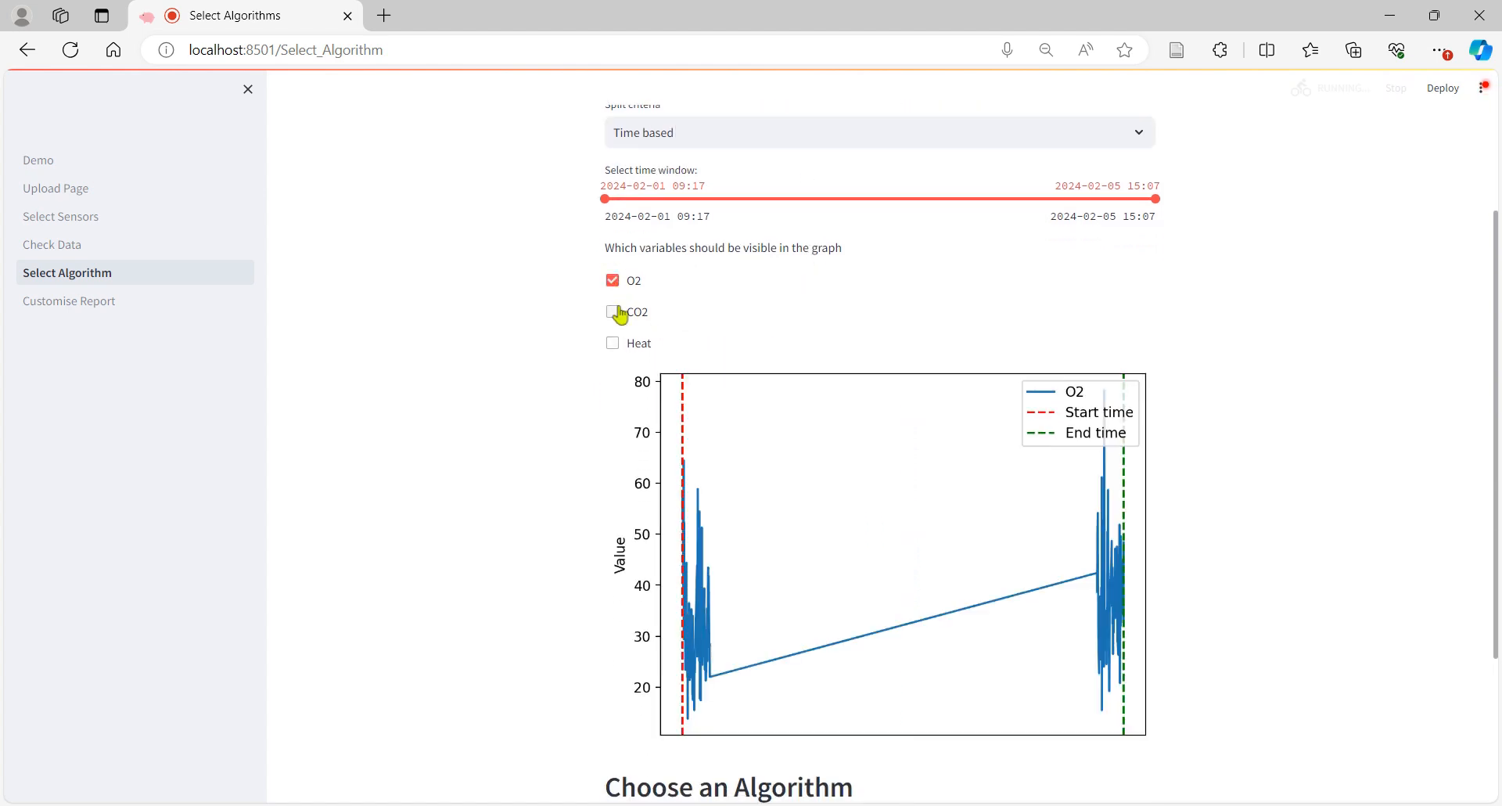
{"action": "left_click", "coordinate": [613, 317]}
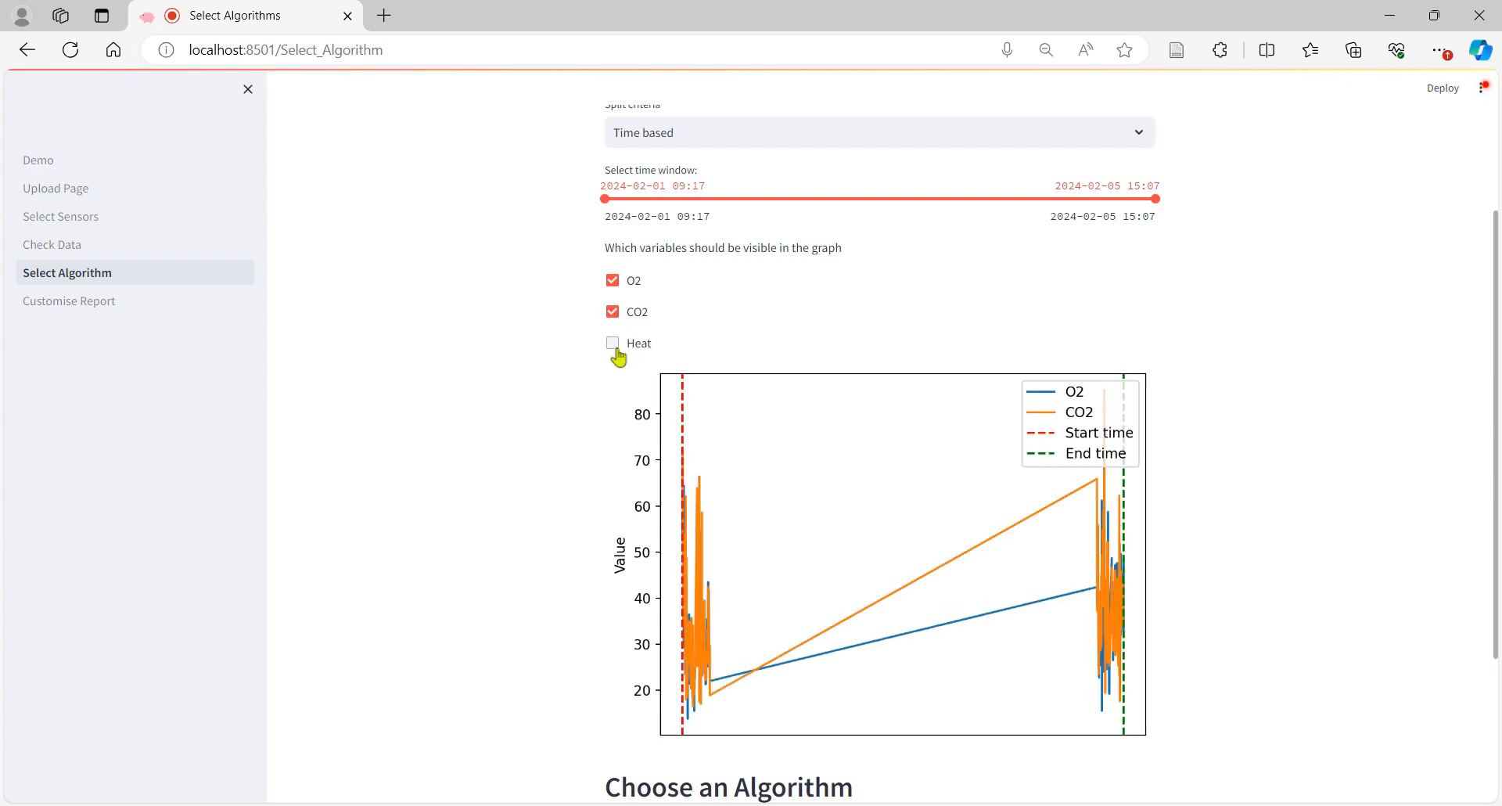
{"action": "left_click", "coordinate": [613, 345]}
{"action": "scroll", "coordinate": [955, 319], "scroll_direction": "down", "scroll_amount": 1}
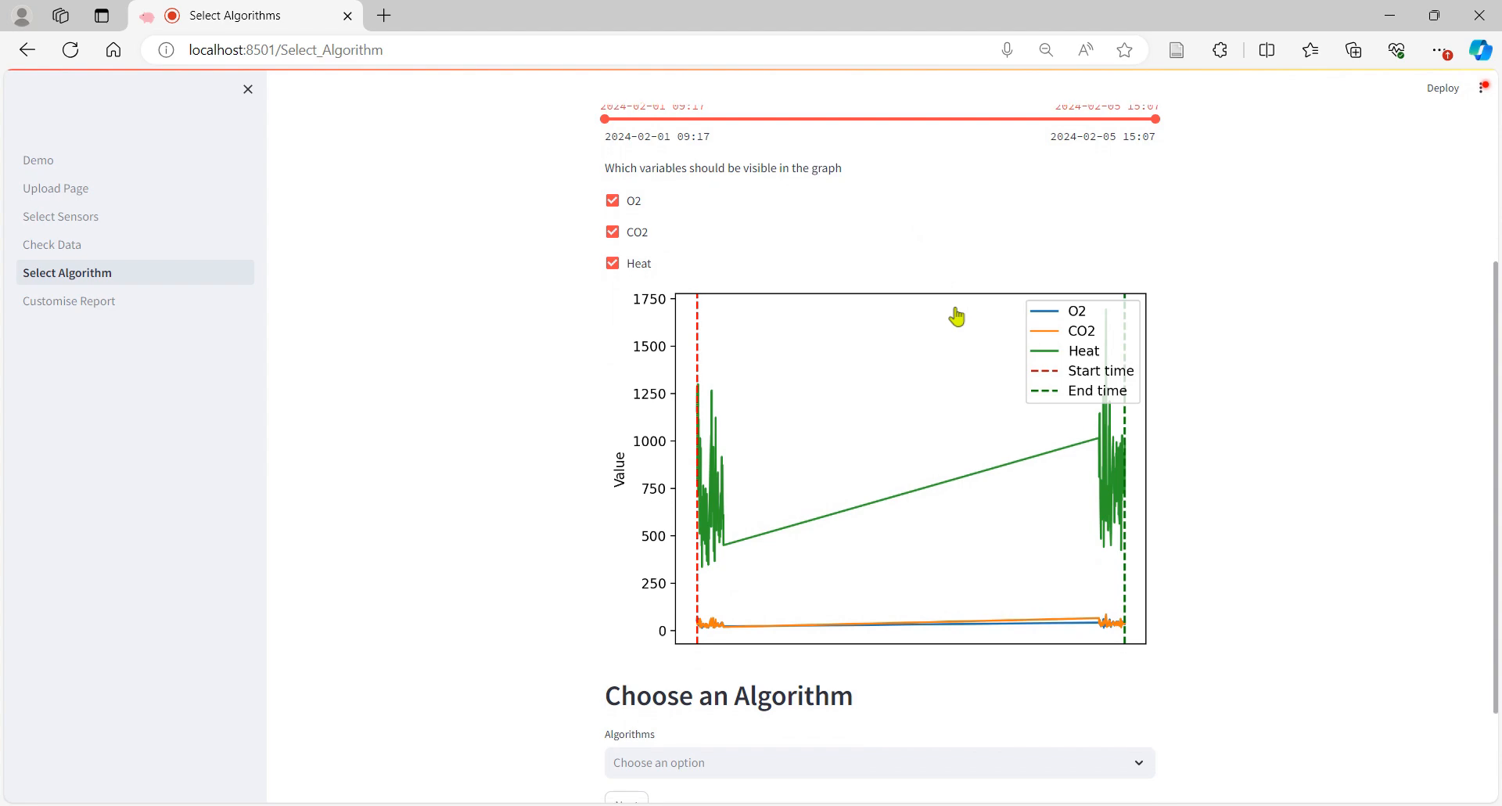
{"action": "scroll", "coordinate": [957, 317], "scroll_direction": "up", "scroll_amount": 2}
{"action": "scroll", "coordinate": [955, 319], "scroll_direction": "down", "scroll_amount": 2}
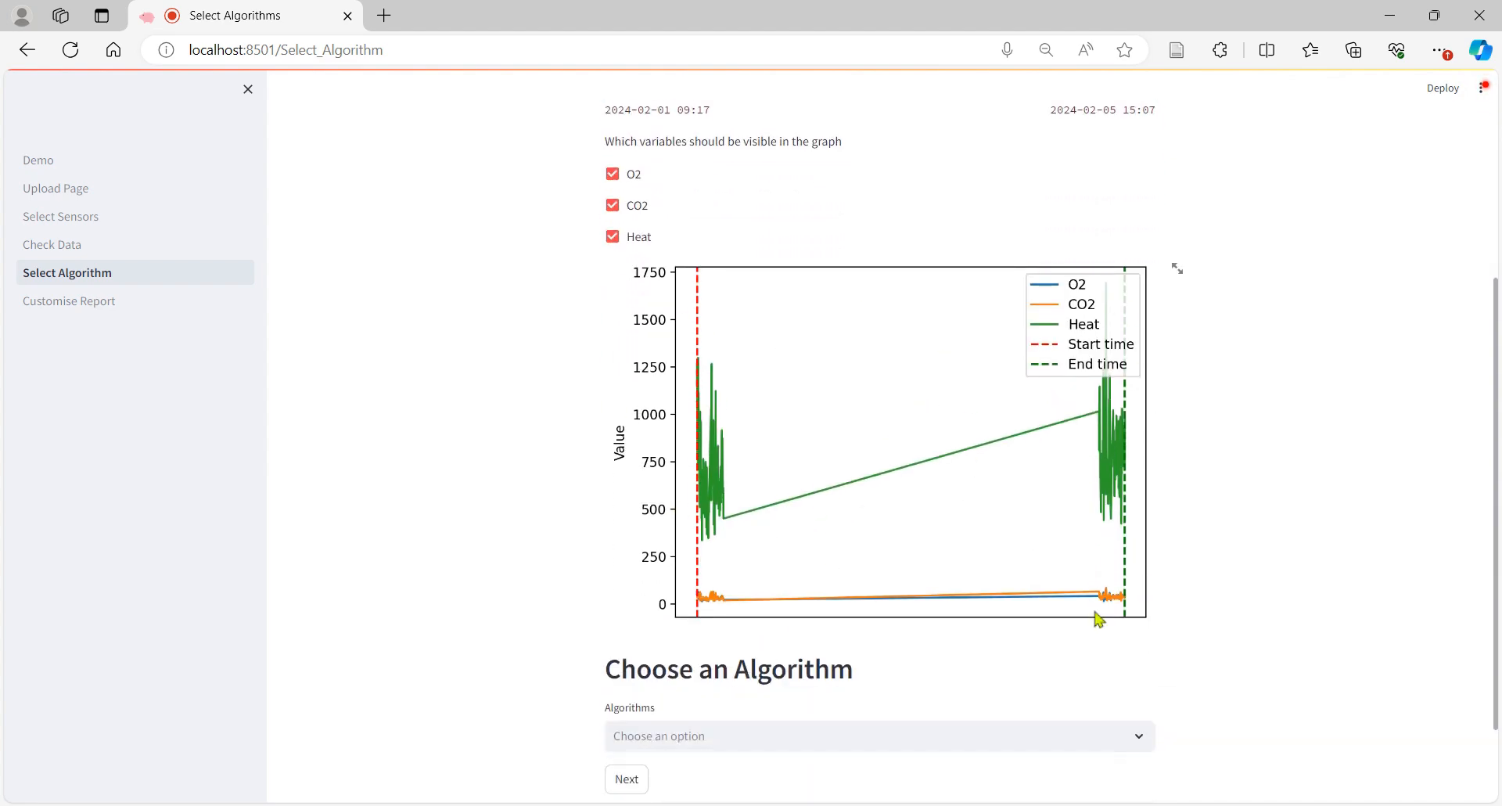
{"action": "scroll", "coordinate": [1123, 431], "scroll_direction": "up", "scroll_amount": 4}
{"action": "scroll", "coordinate": [1119, 435], "scroll_direction": "down", "scroll_amount": 1}
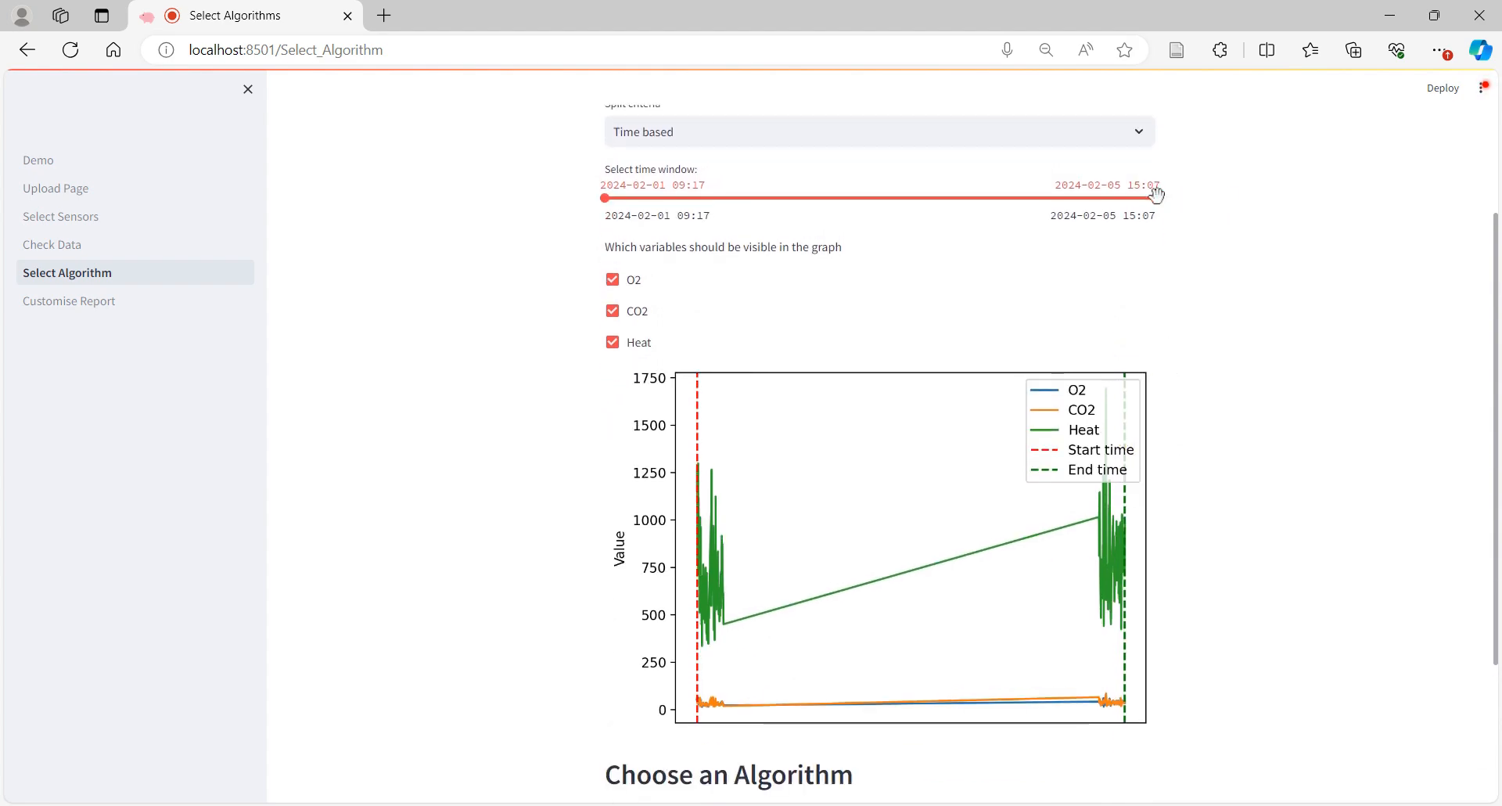
{"action": "left_click_drag", "start_coordinate": [1155, 193], "coordinate": [986, 217]}
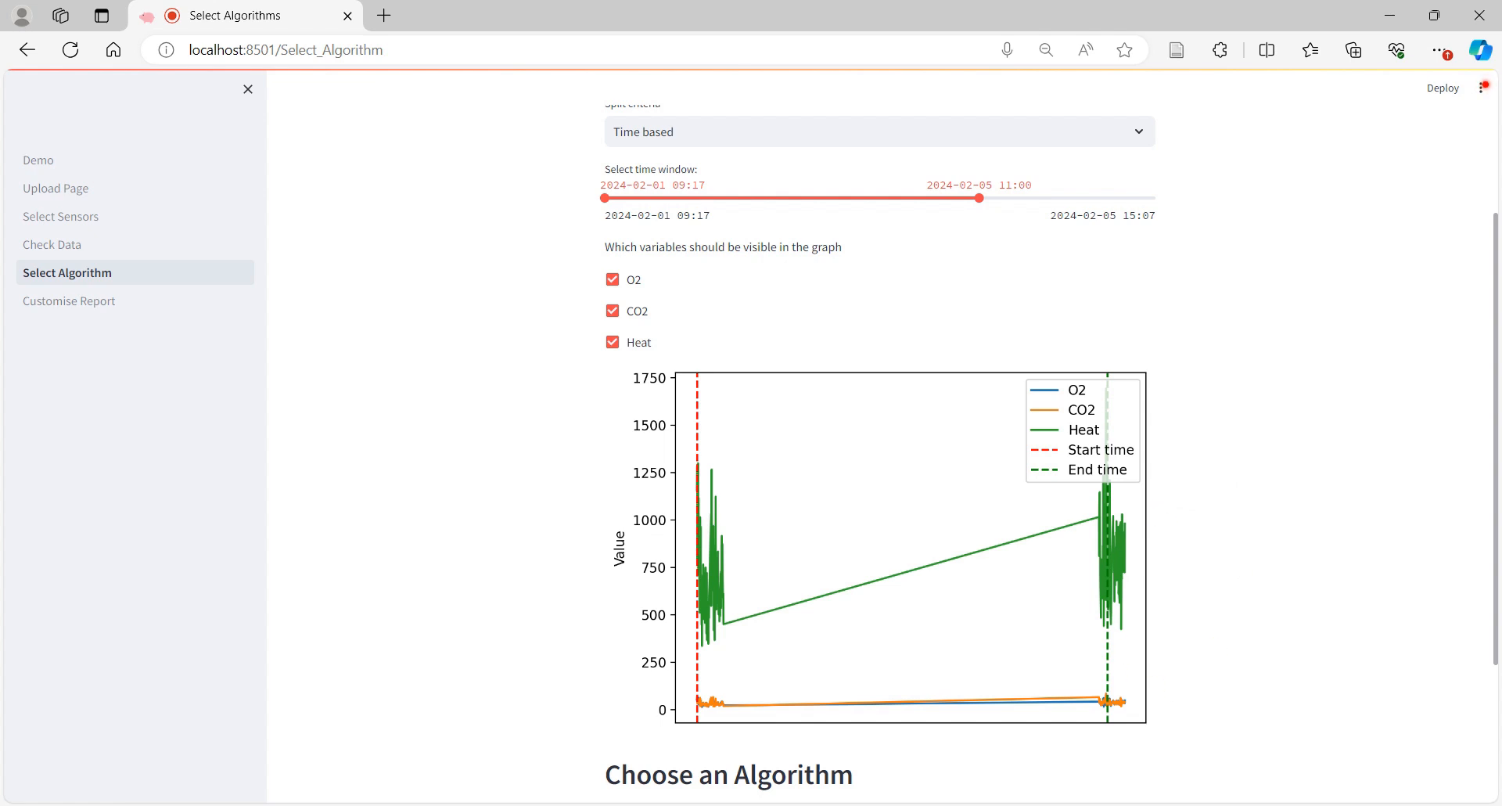
- Review the adjusted time window on the graph and choose Linear model as the algorithm
{"action": "scroll", "coordinate": [876, 454], "scroll_direction": "up", "scroll_amount": 2}
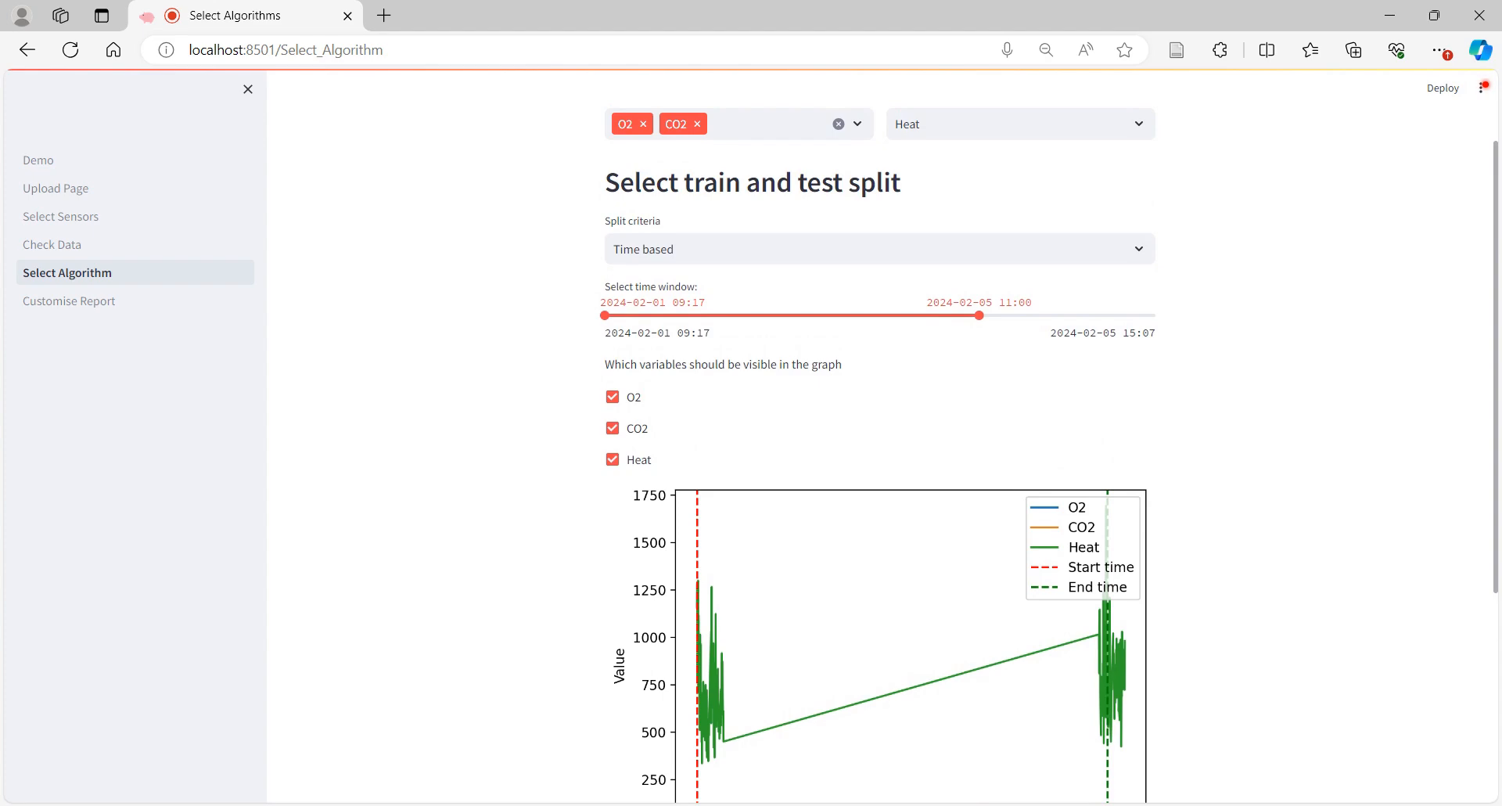
{"action": "scroll", "coordinate": [876, 453], "scroll_direction": "down", "scroll_amount": 4}
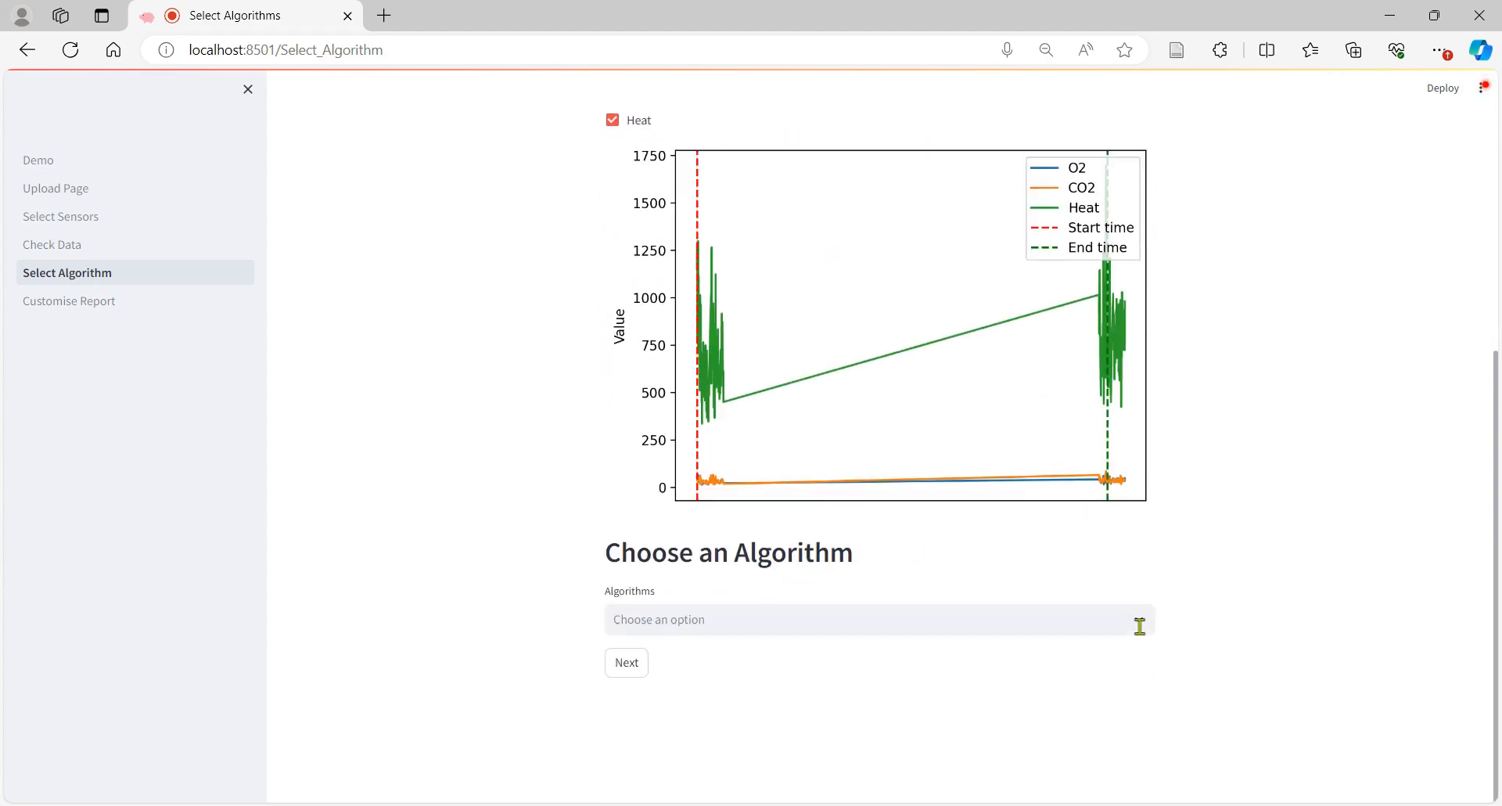
{"action": "left_click", "coordinate": [1140, 625]}
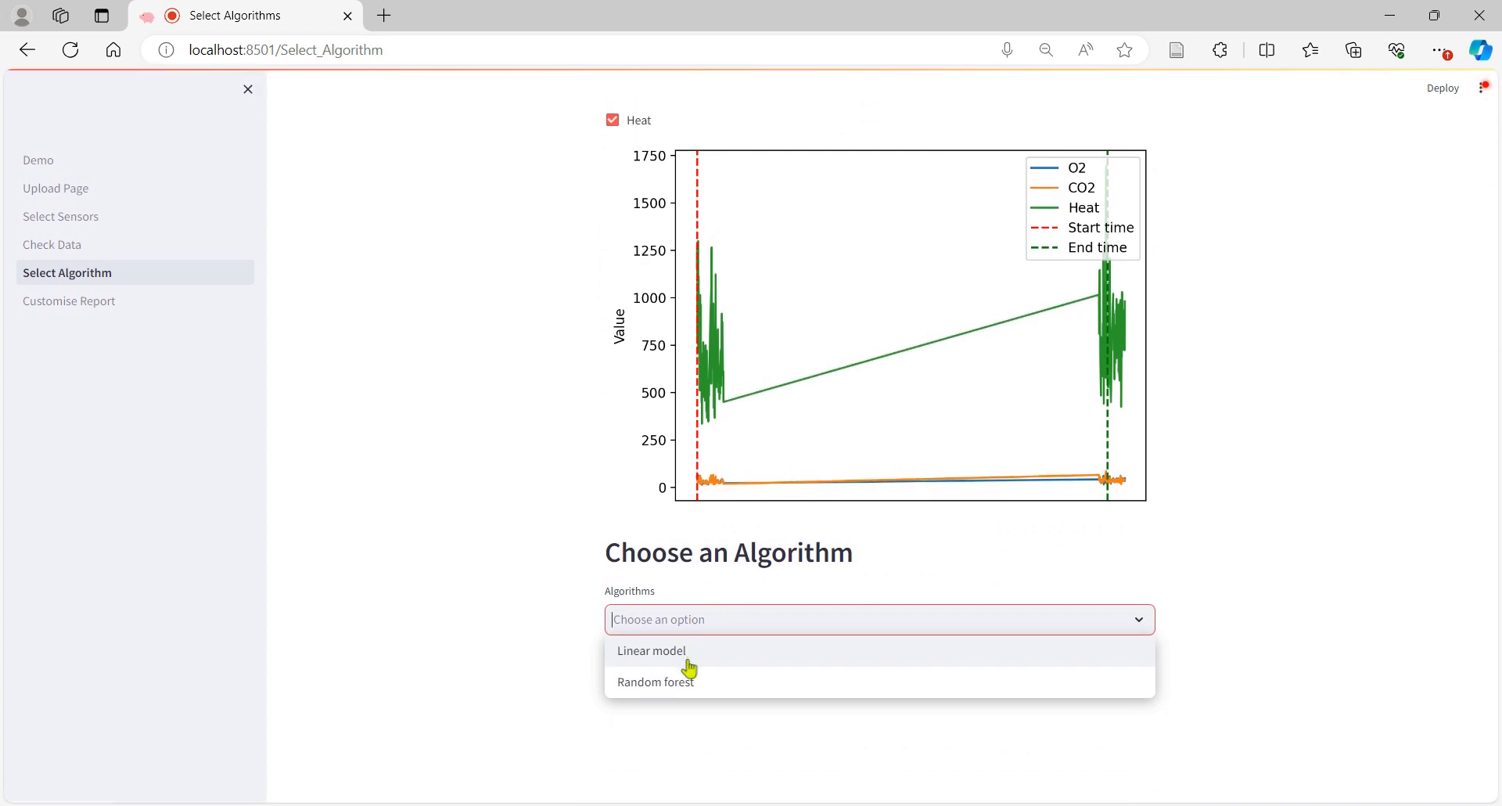
{"action": "left_click", "coordinate": [688, 663]}
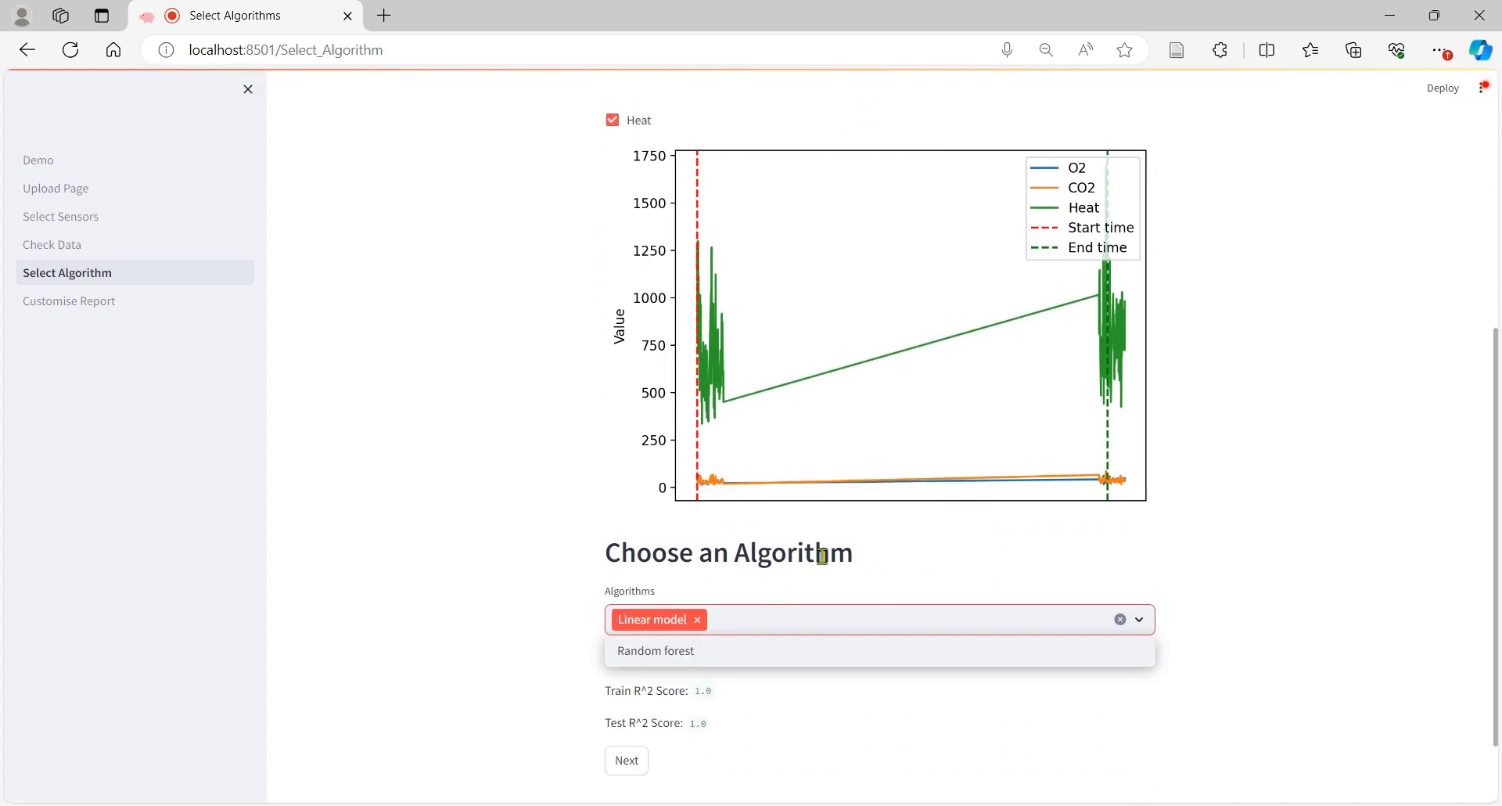
- Add Random forest as a second algorithm alongside the Linear model and check its R^2 scores
{"action": "scroll", "coordinate": [829, 544], "scroll_direction": "down", "scroll_amount": 1}
{"action": "left_click", "coordinate": [704, 584]}
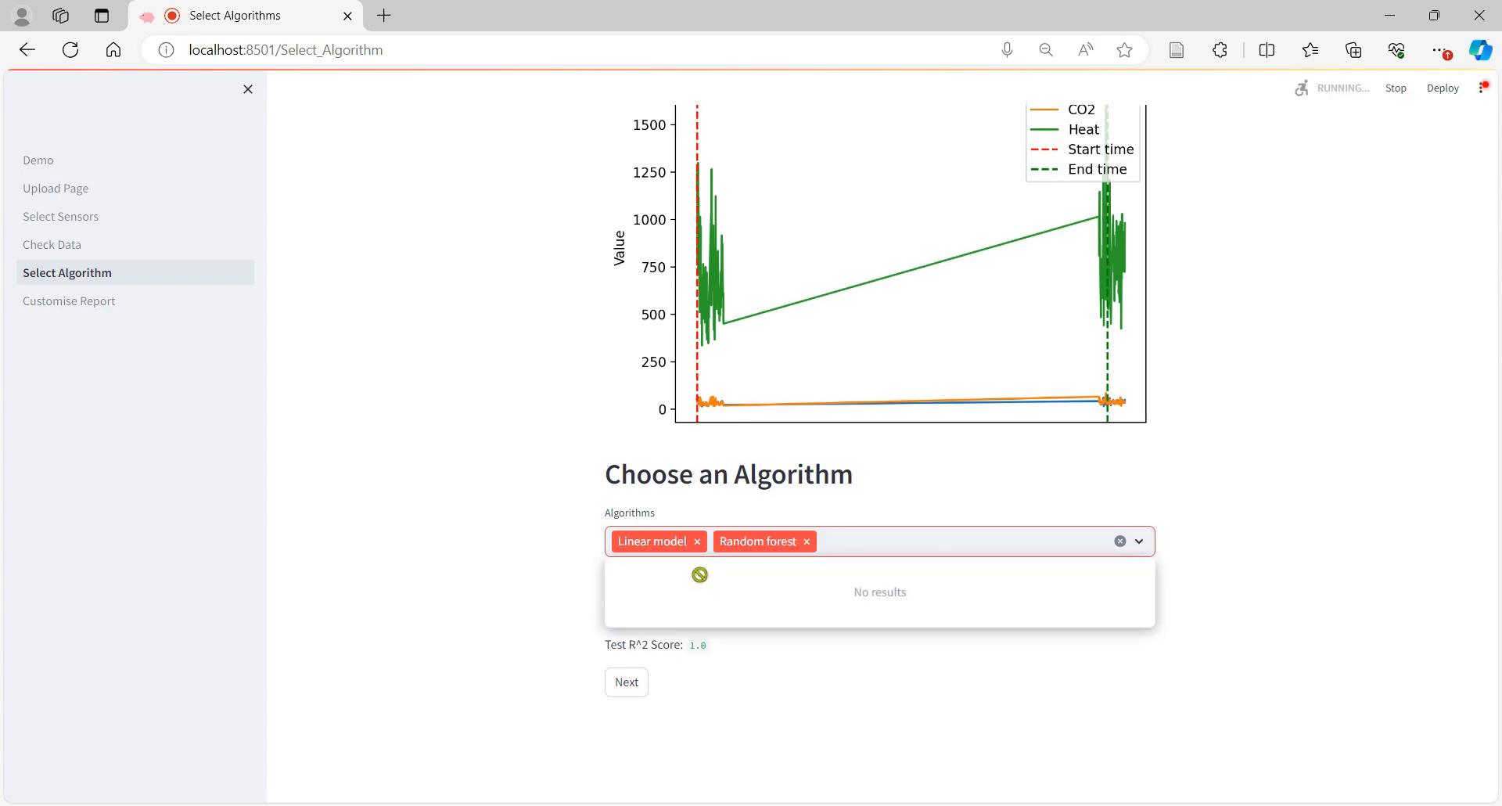
{"action": "left_click", "coordinate": [970, 478]}
{"action": "scroll", "coordinate": [971, 479], "scroll_direction": "down", "scroll_amount": 2}
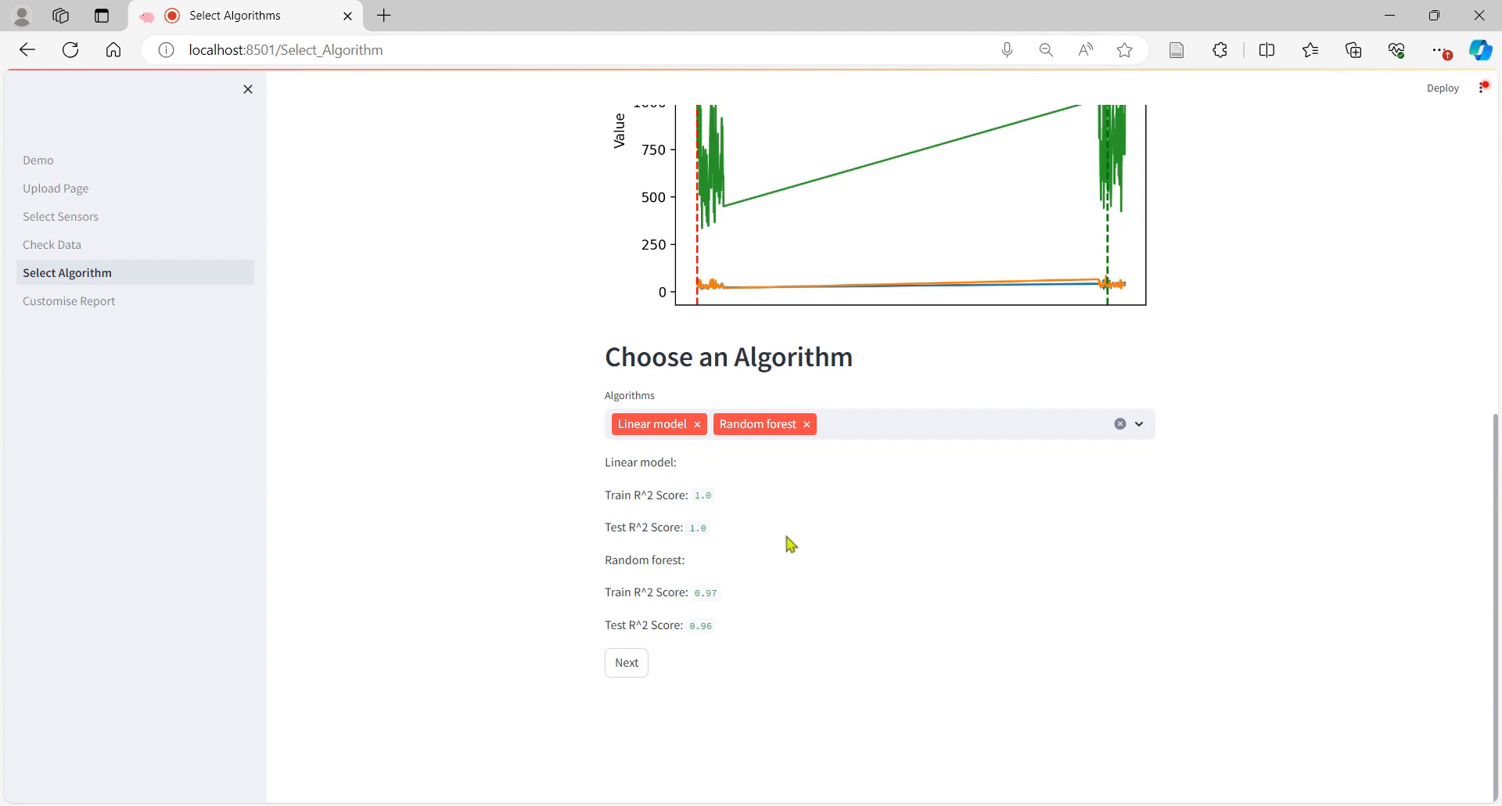
- Replace the O2 predictor with Act1 and Act2, keeping CO2 as a predictor for Heat
{"action": "scroll", "coordinate": [901, 586], "scroll_direction": "up", "scroll_amount": 1}
{"action": "scroll", "coordinate": [902, 586], "scroll_direction": "up", "scroll_amount": 8}
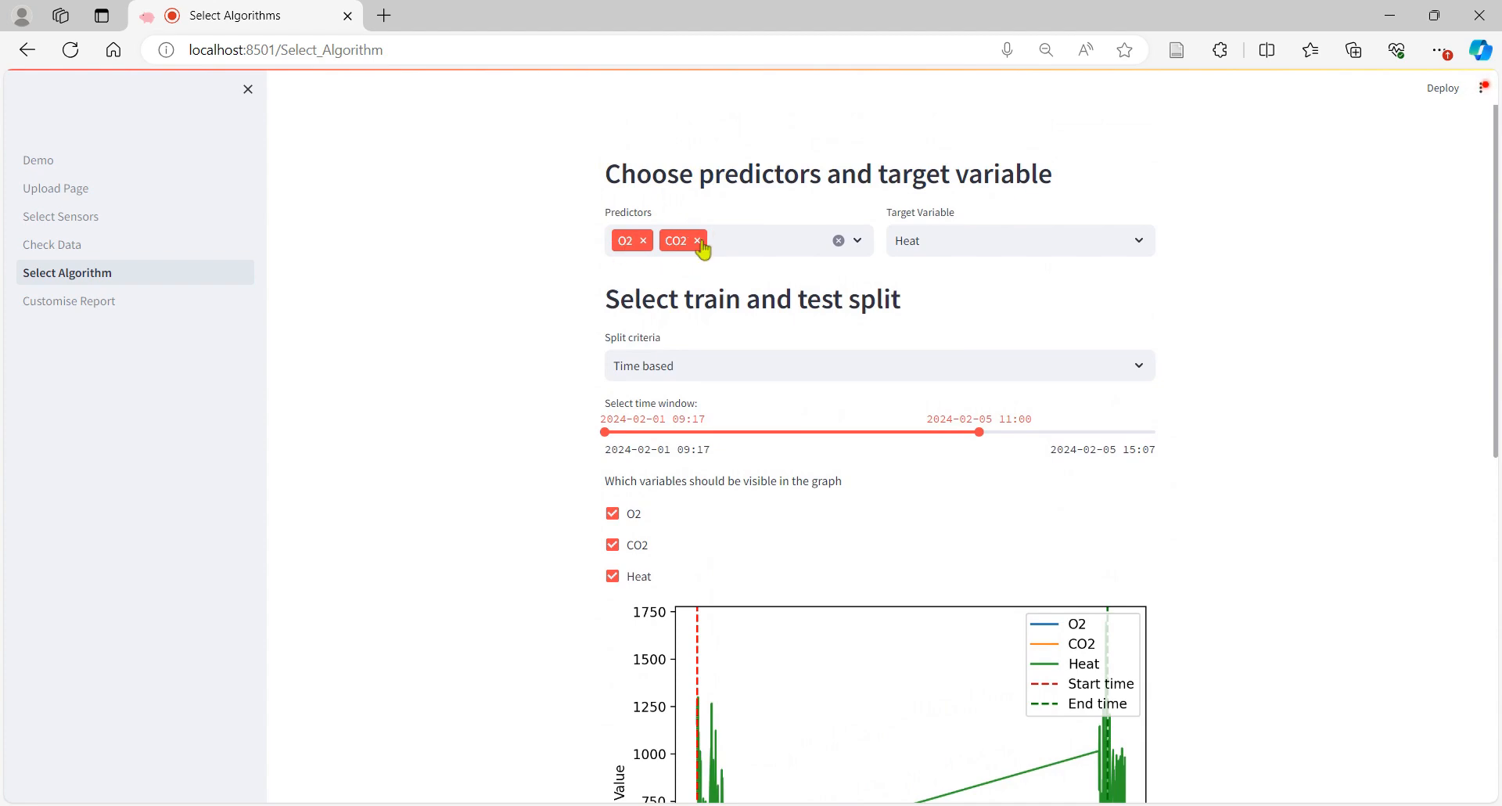
{"action": "left_click", "coordinate": [644, 241]}
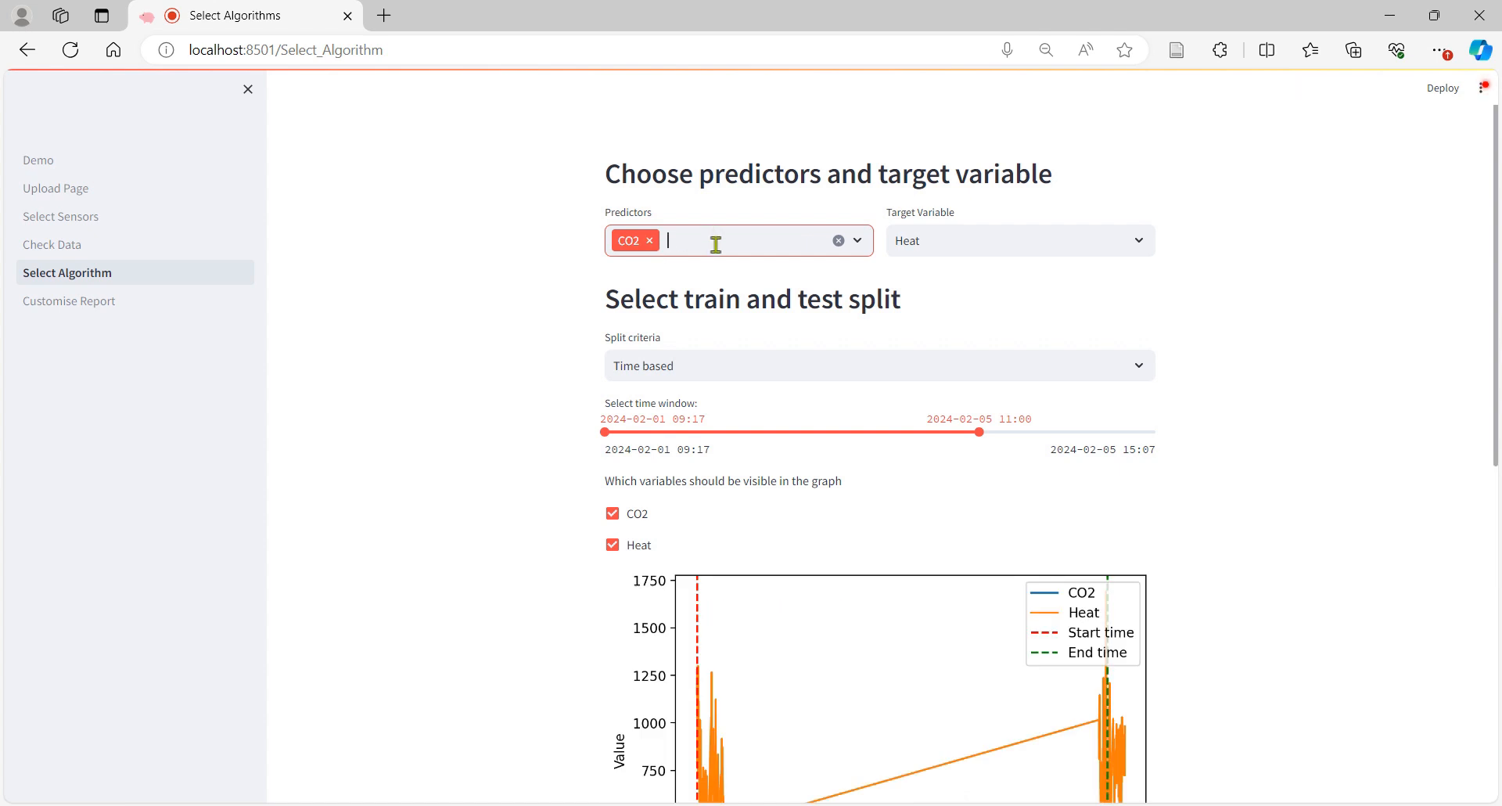
{"action": "type", "text": "Act"}
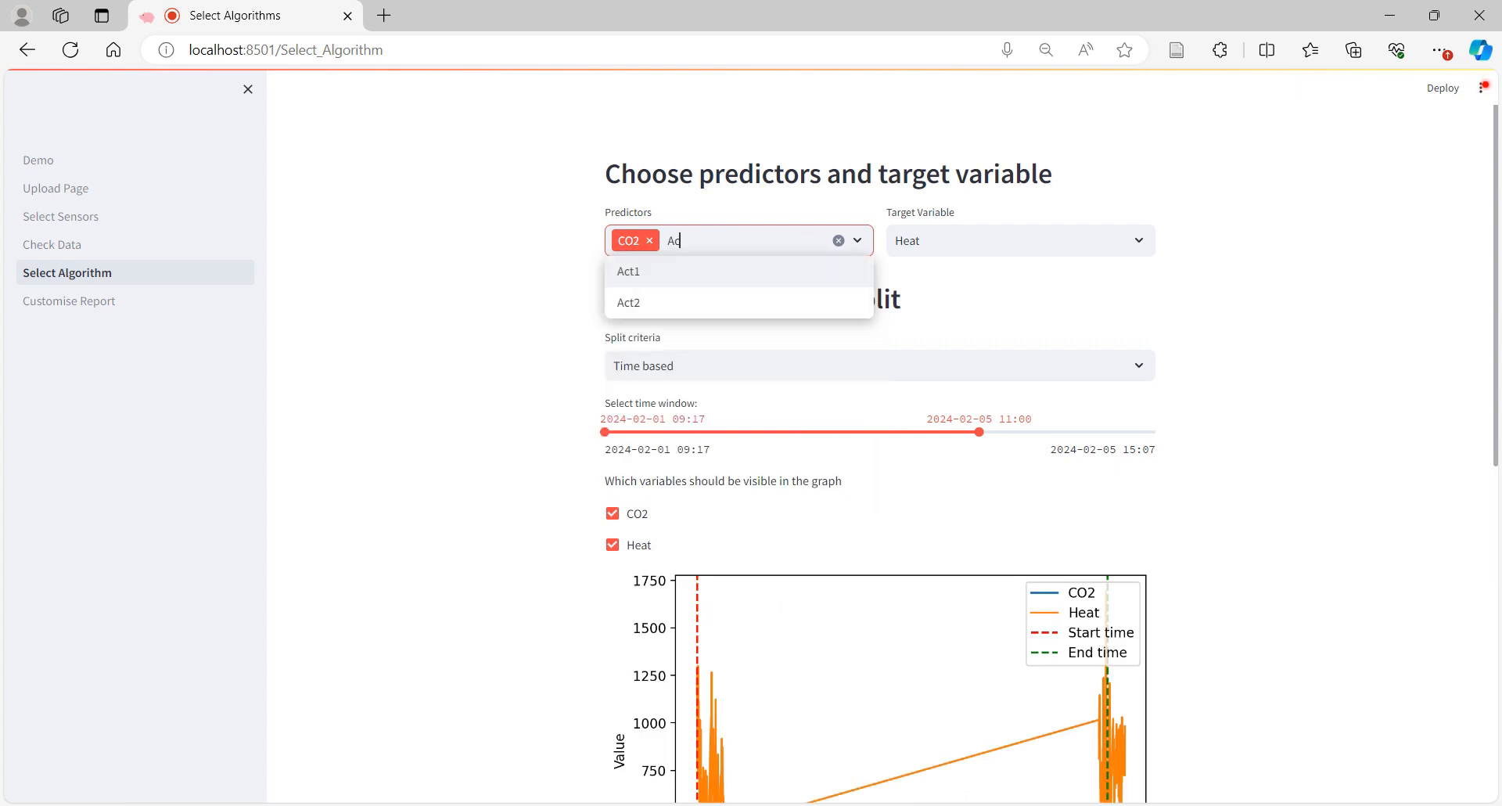
{"action": "left_click", "coordinate": [630, 274]}
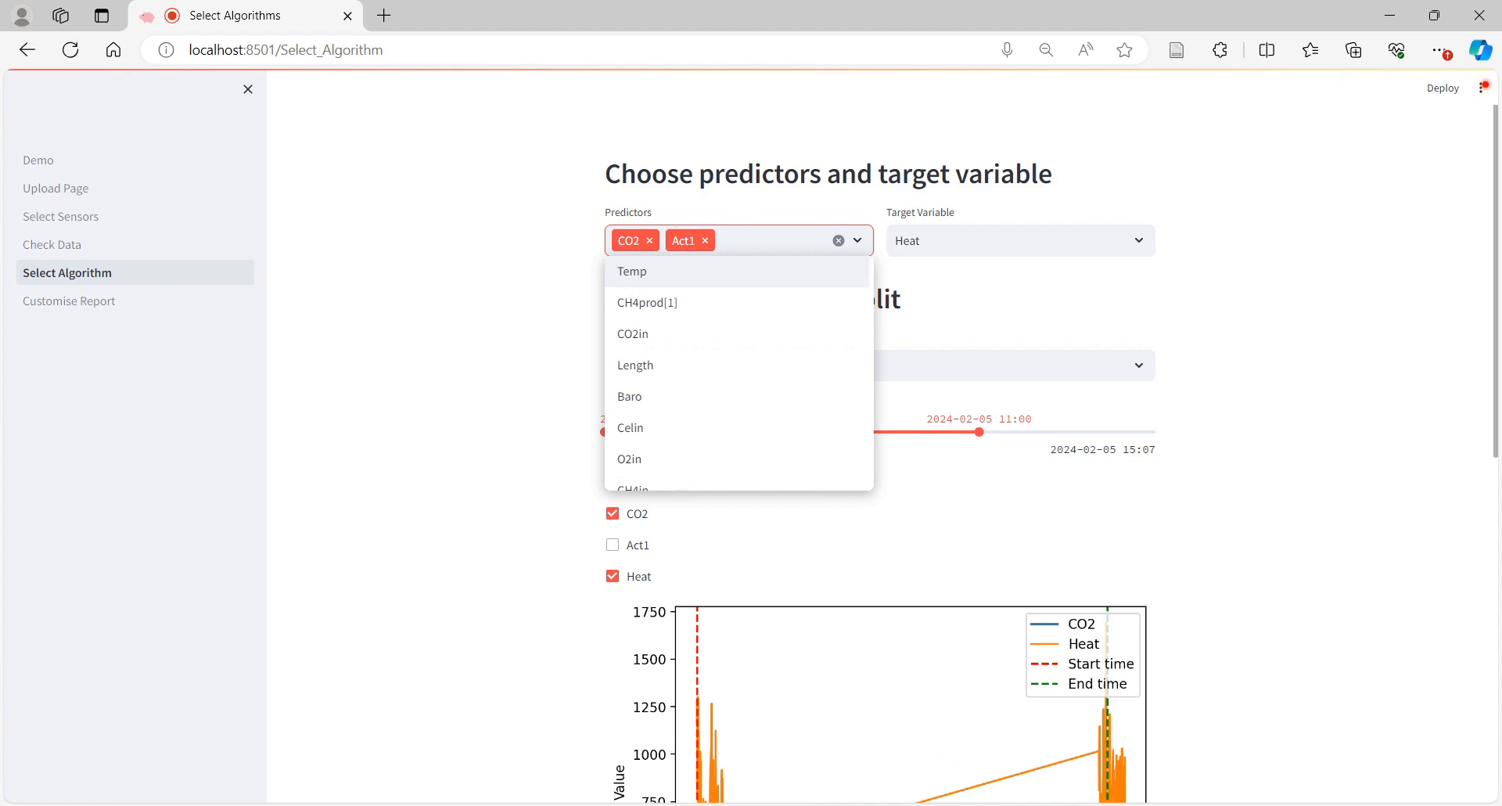
{"action": "left_click", "coordinate": [758, 234]}
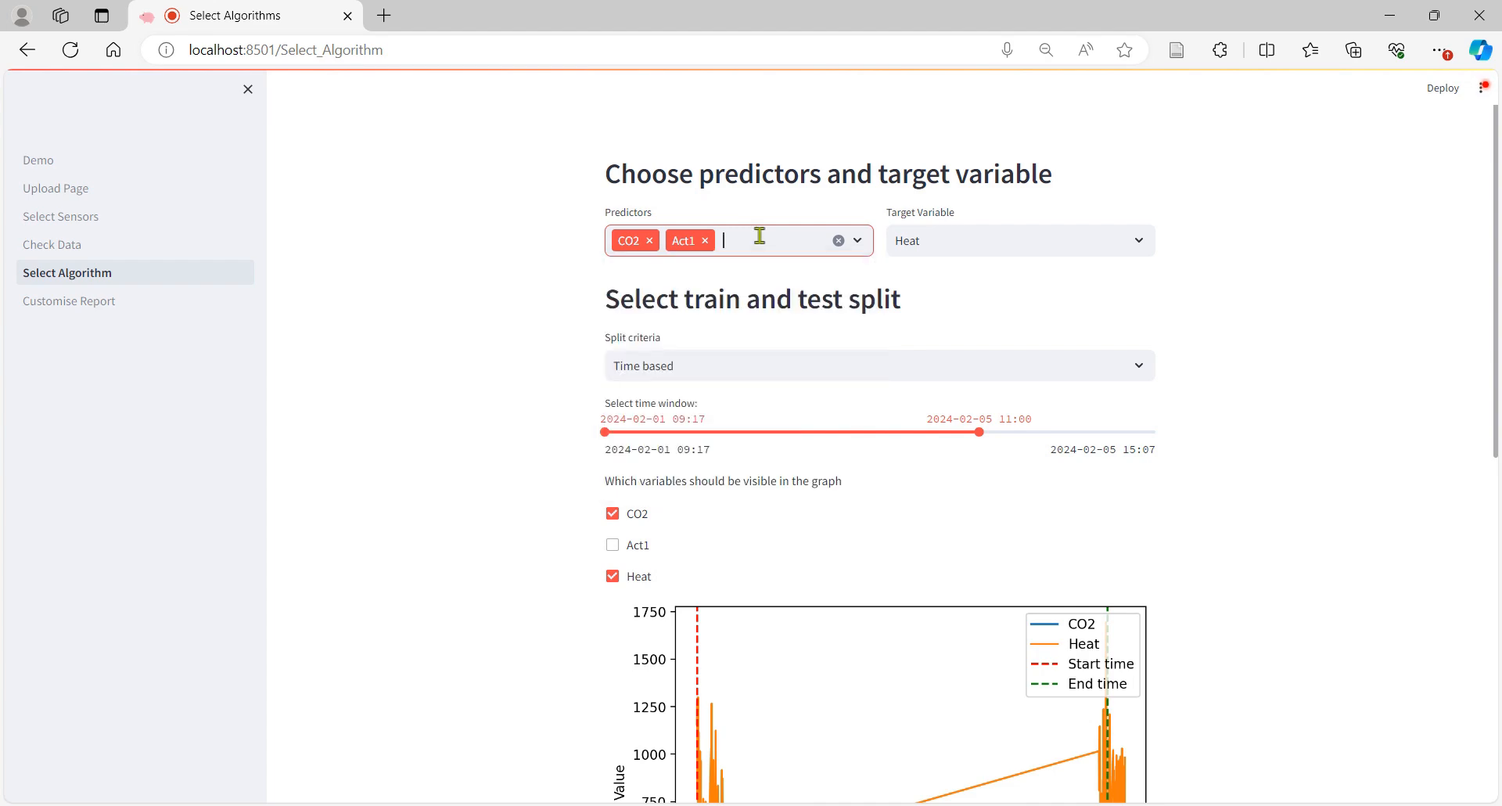
{"action": "type", "text": "Act"}
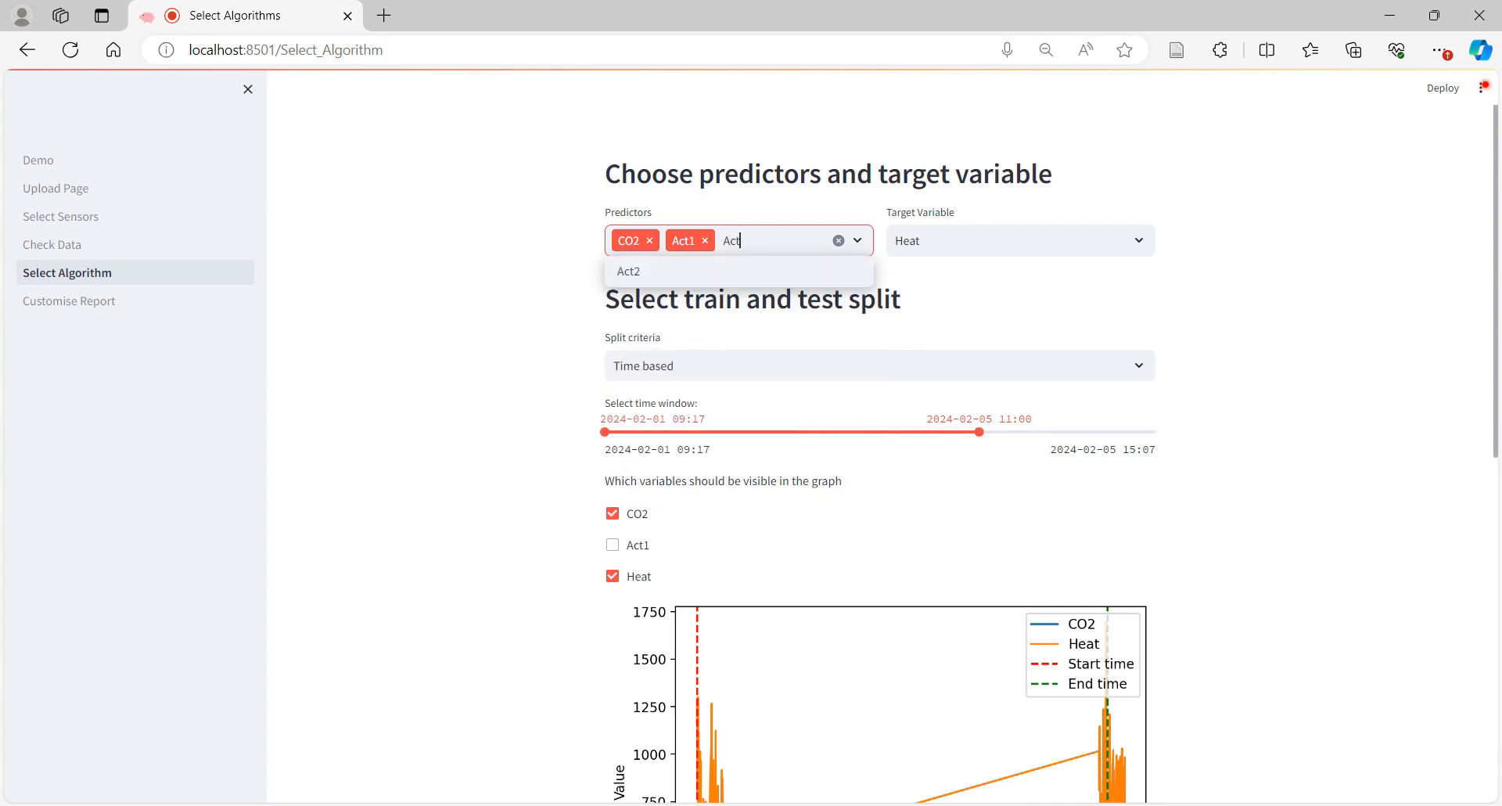
{"action": "left_click", "coordinate": [673, 272]}
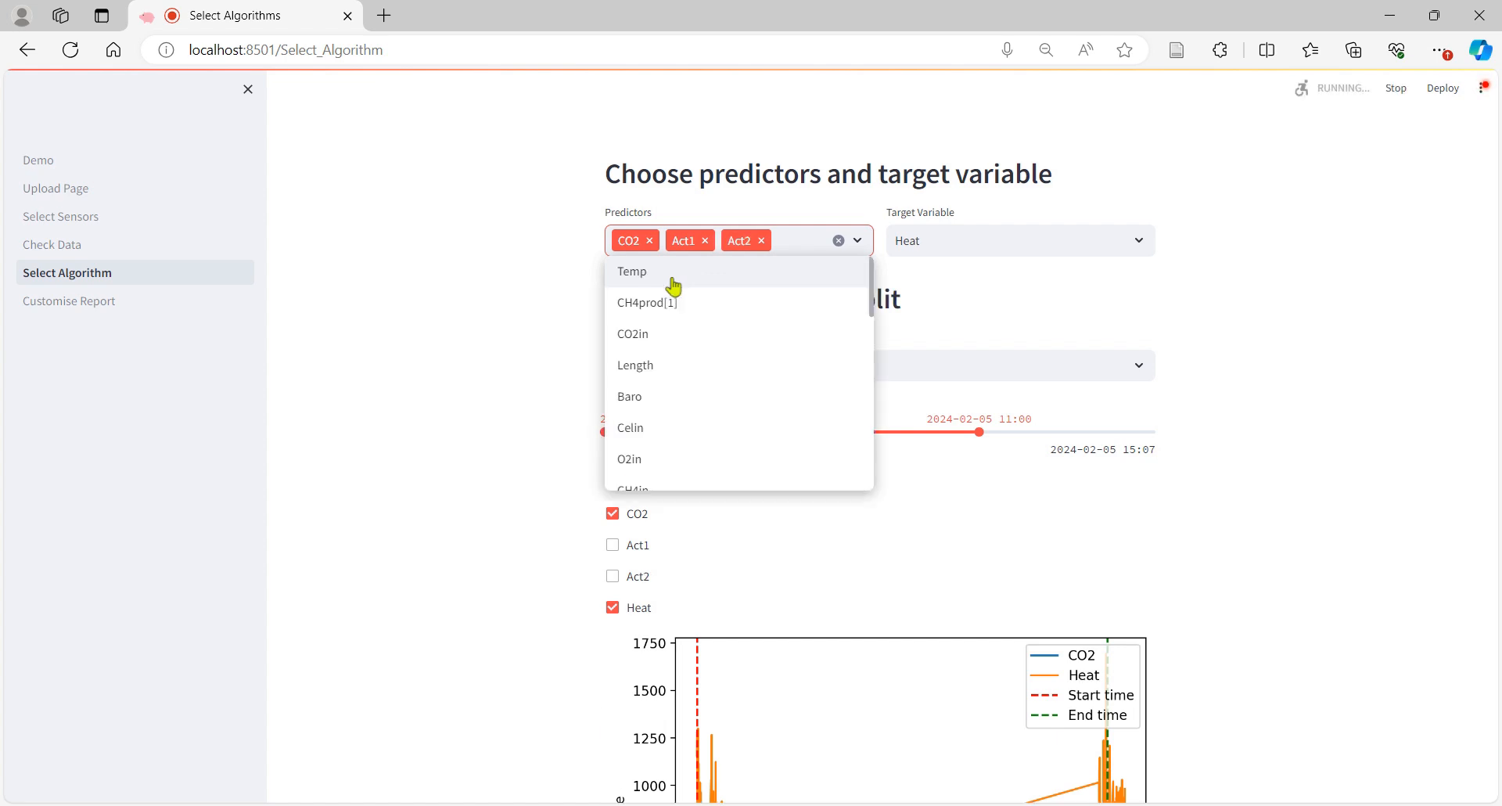
{"action": "left_click", "coordinate": [1223, 273]}
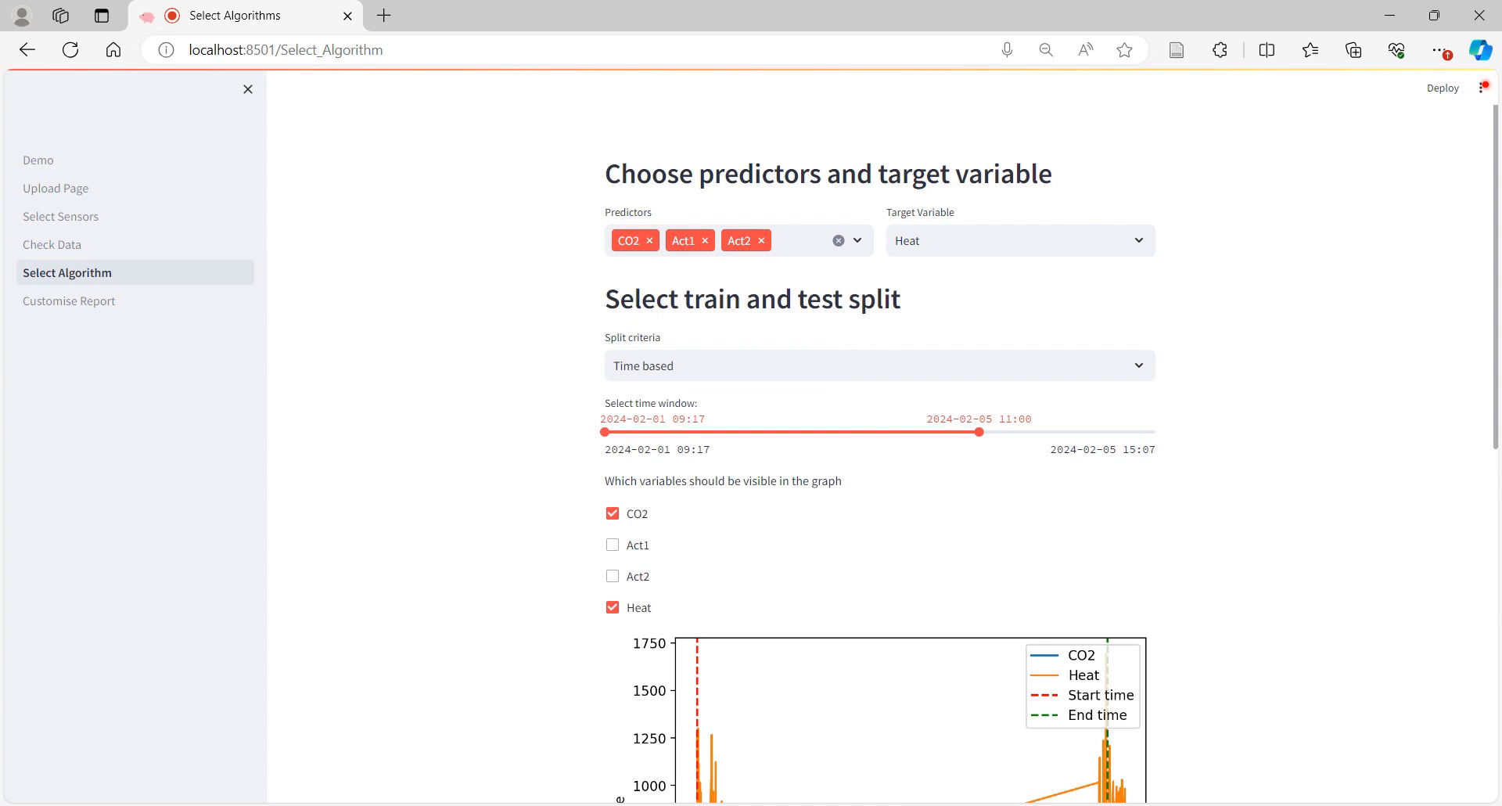
- Compare the train and test R^2 scores of both algorithms and continue to the report customisation page
{"action": "scroll", "coordinate": [880, 469], "scroll_direction": "down", "scroll_amount": 5}
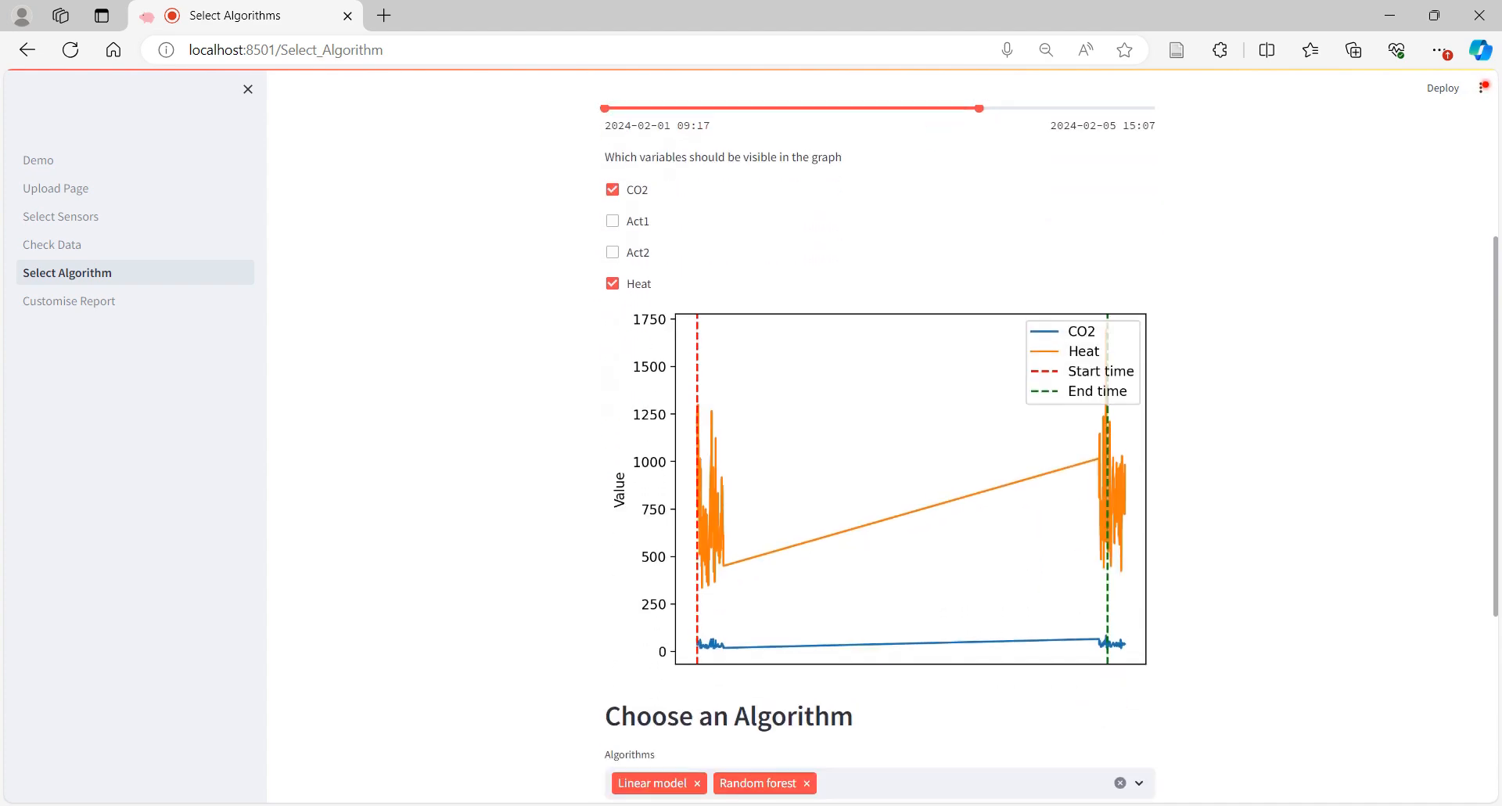
{"action": "scroll", "coordinate": [880, 470], "scroll_direction": "down", "scroll_amount": 3}
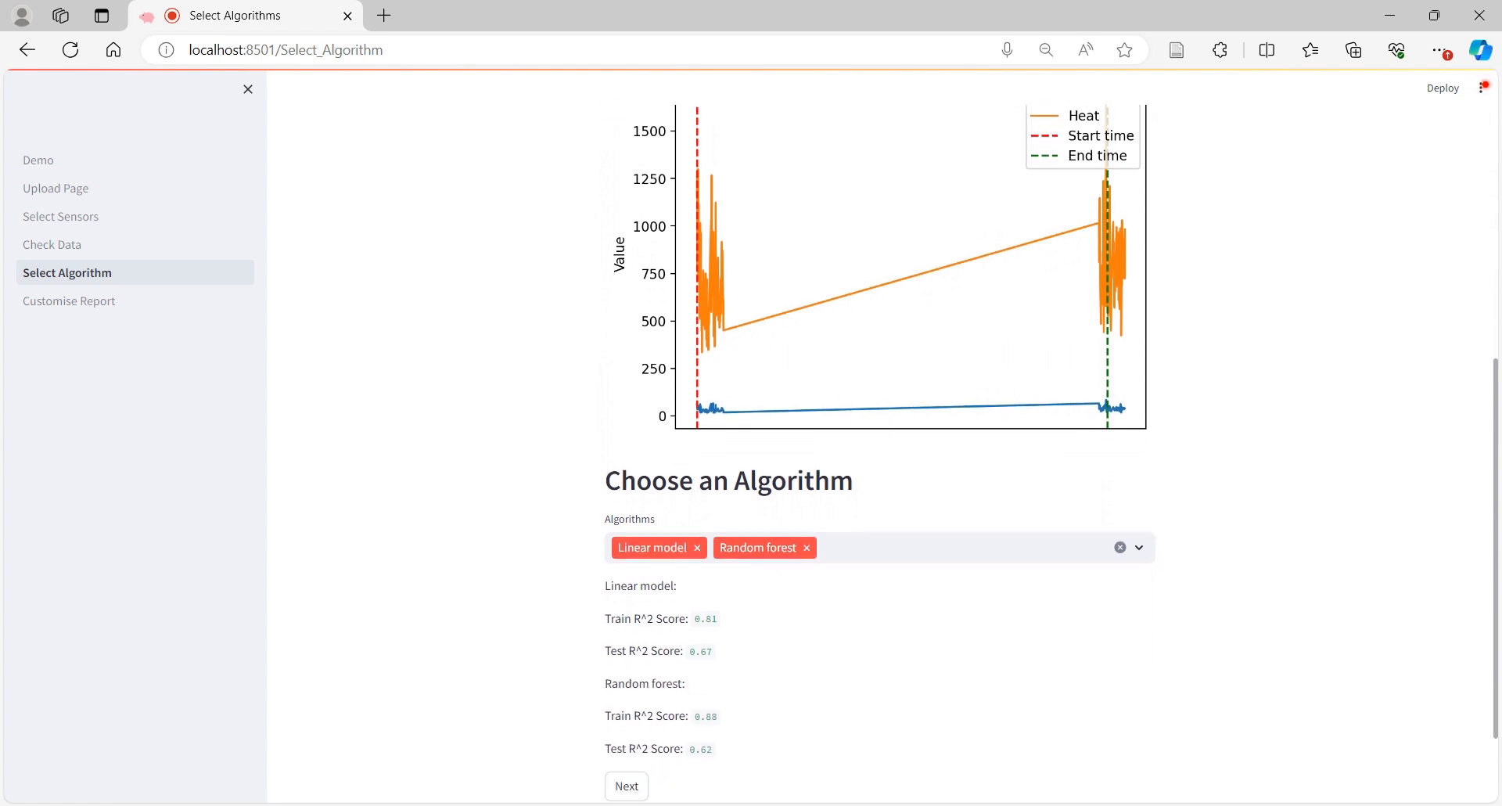
{"action": "scroll", "coordinate": [880, 469], "scroll_direction": "down", "scroll_amount": 1}
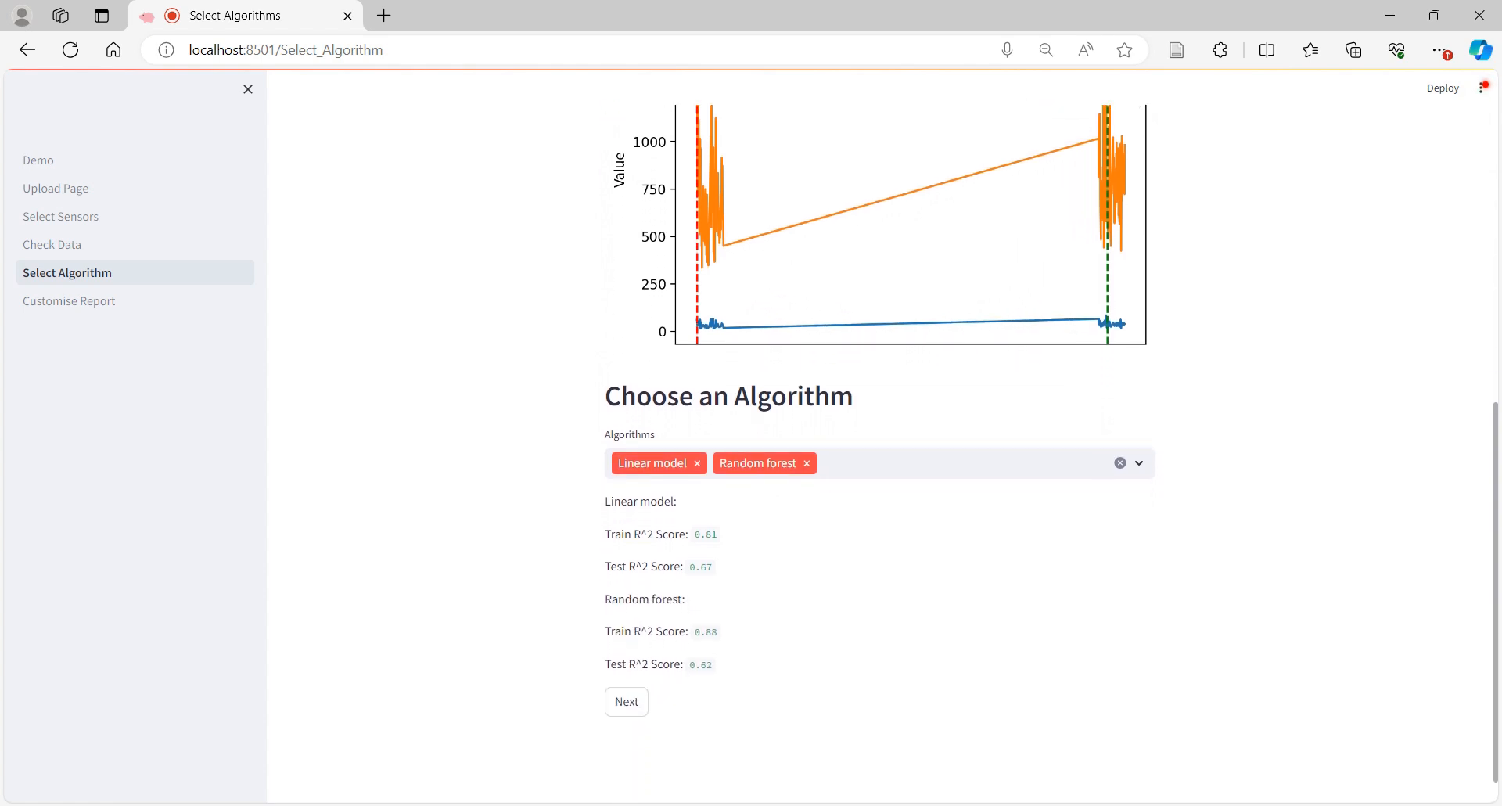
{"action": "scroll", "coordinate": [1065, 542], "scroll_direction": "down", "scroll_amount": 1}
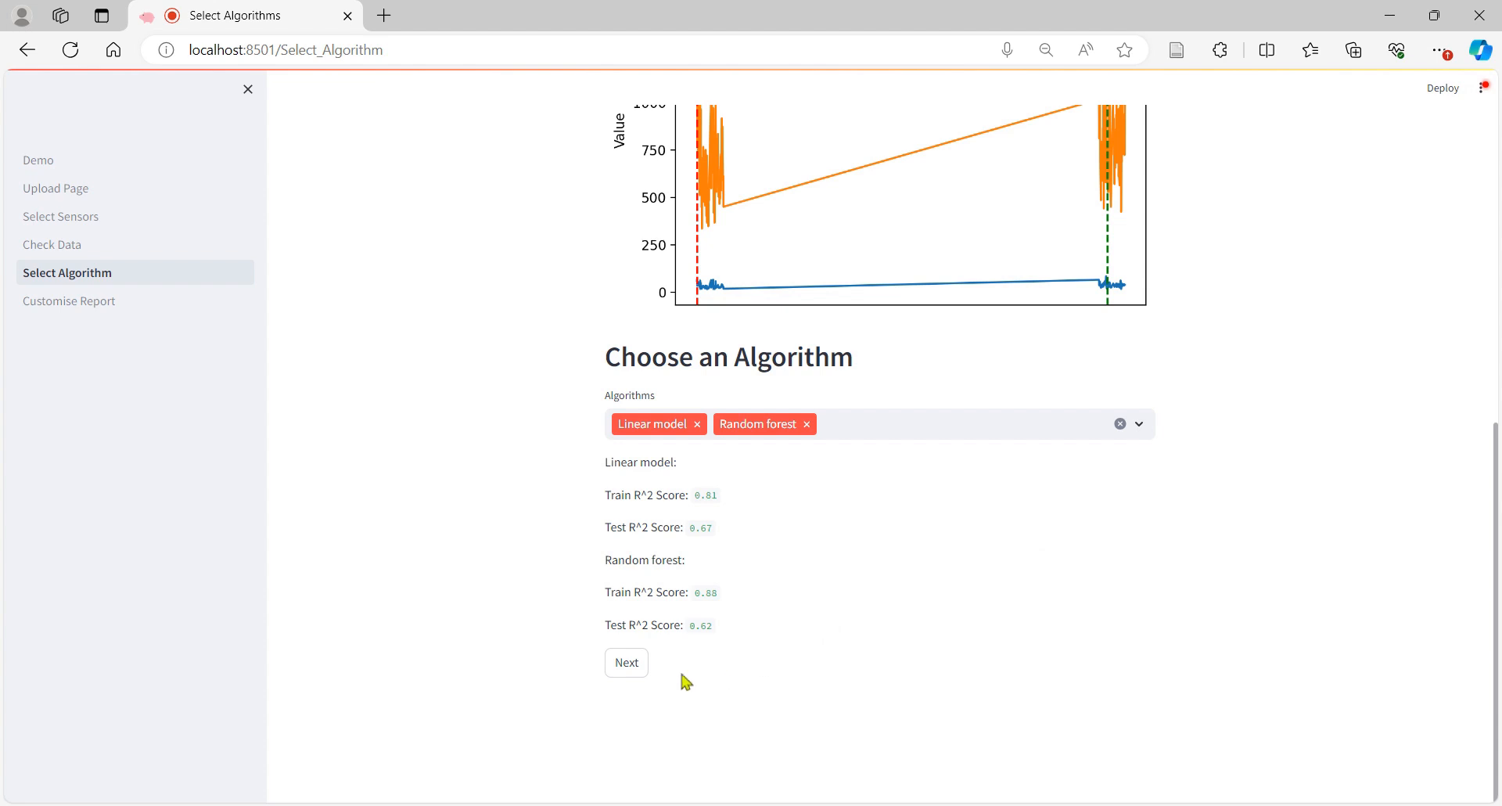
{"action": "left_click", "coordinate": [625, 677]}
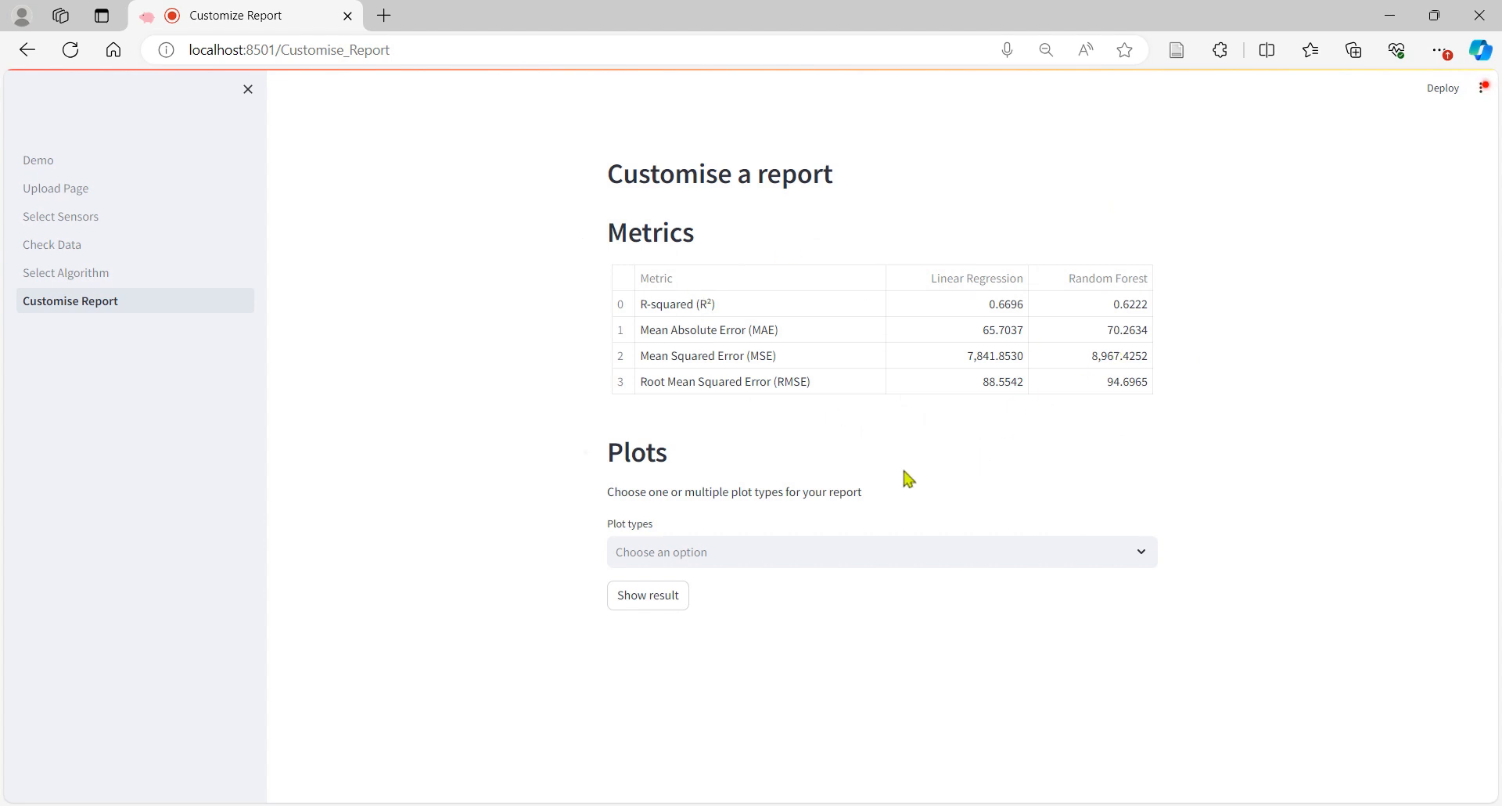
- Select Prediction vs. Actual Plots and Residual plots for the report and show the resulting plots
{"action": "left_click", "coordinate": [1142, 558]}
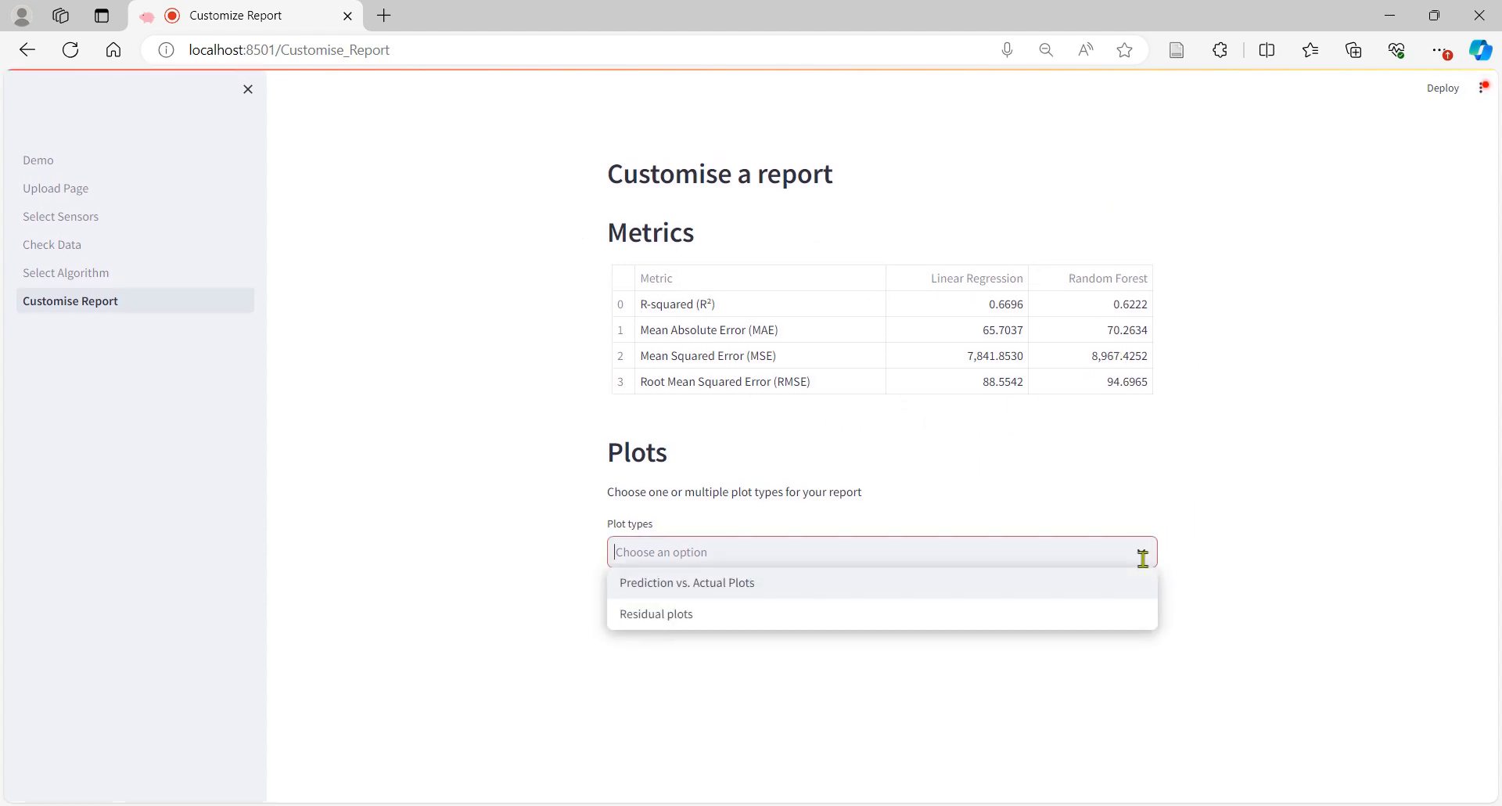
{"action": "left_click", "coordinate": [948, 591]}
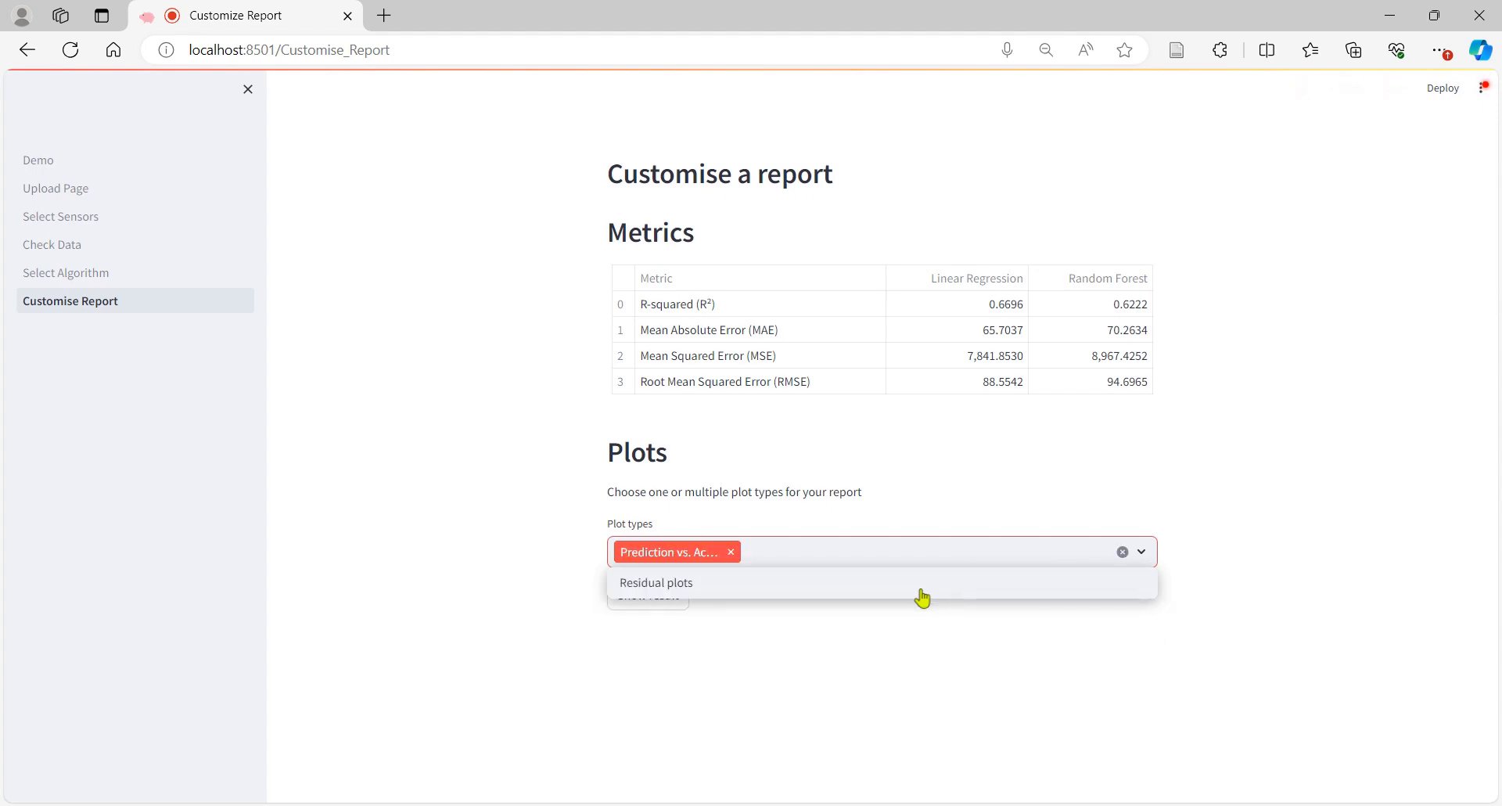
{"action": "left_click", "coordinate": [778, 588]}
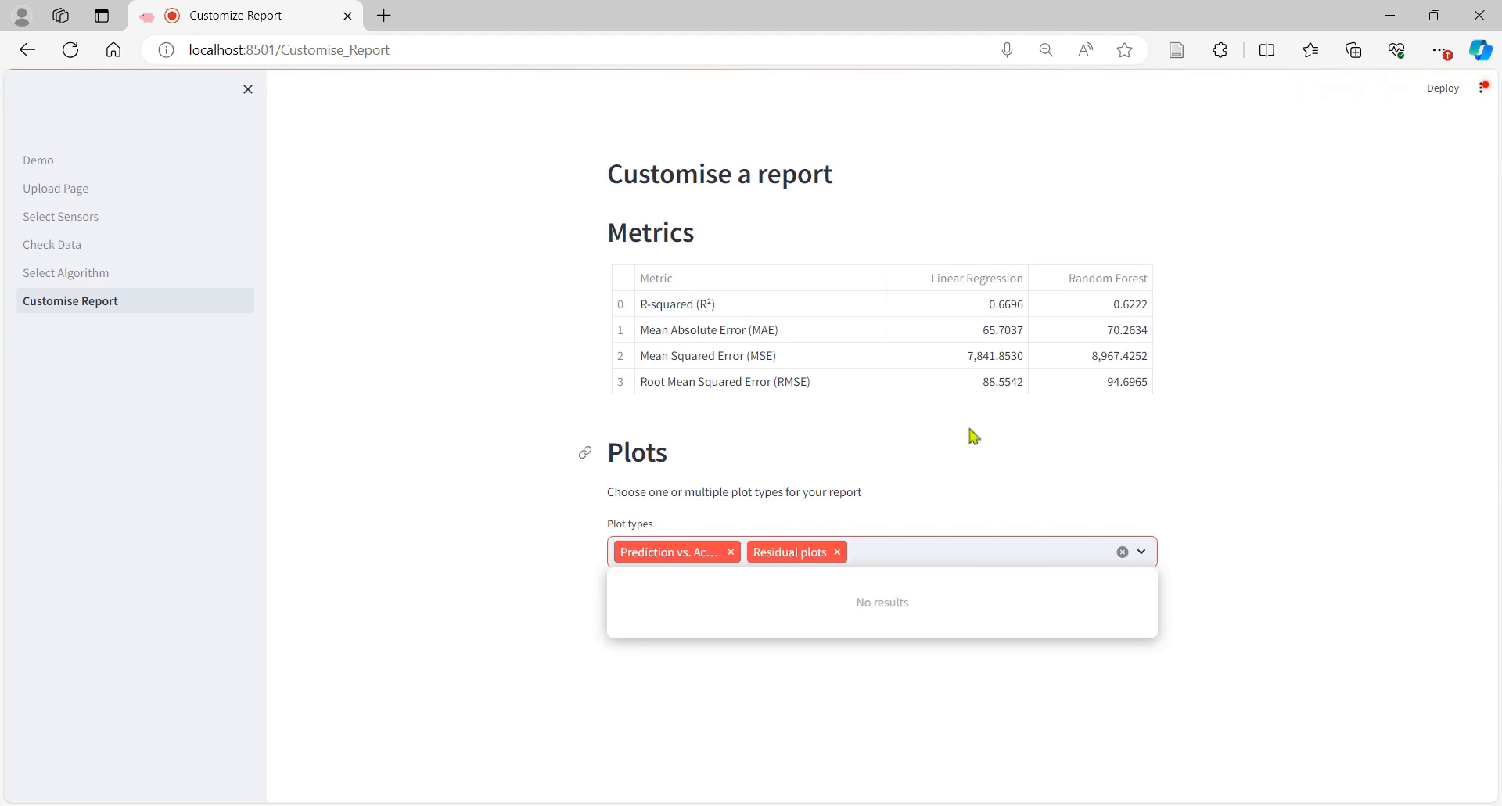
{"action": "left_click", "coordinate": [1061, 457]}
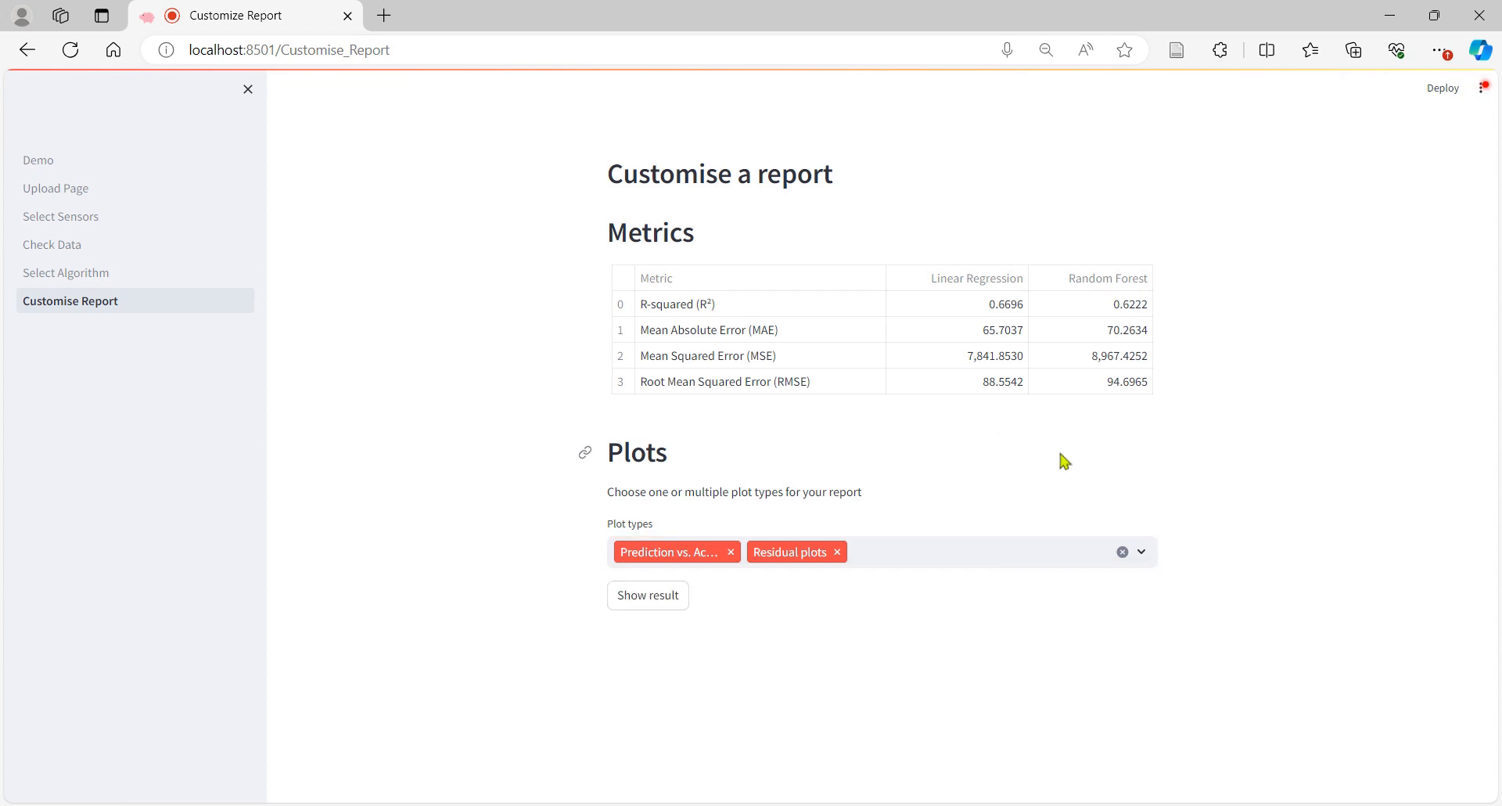
{"action": "left_click", "coordinate": [647, 595]}
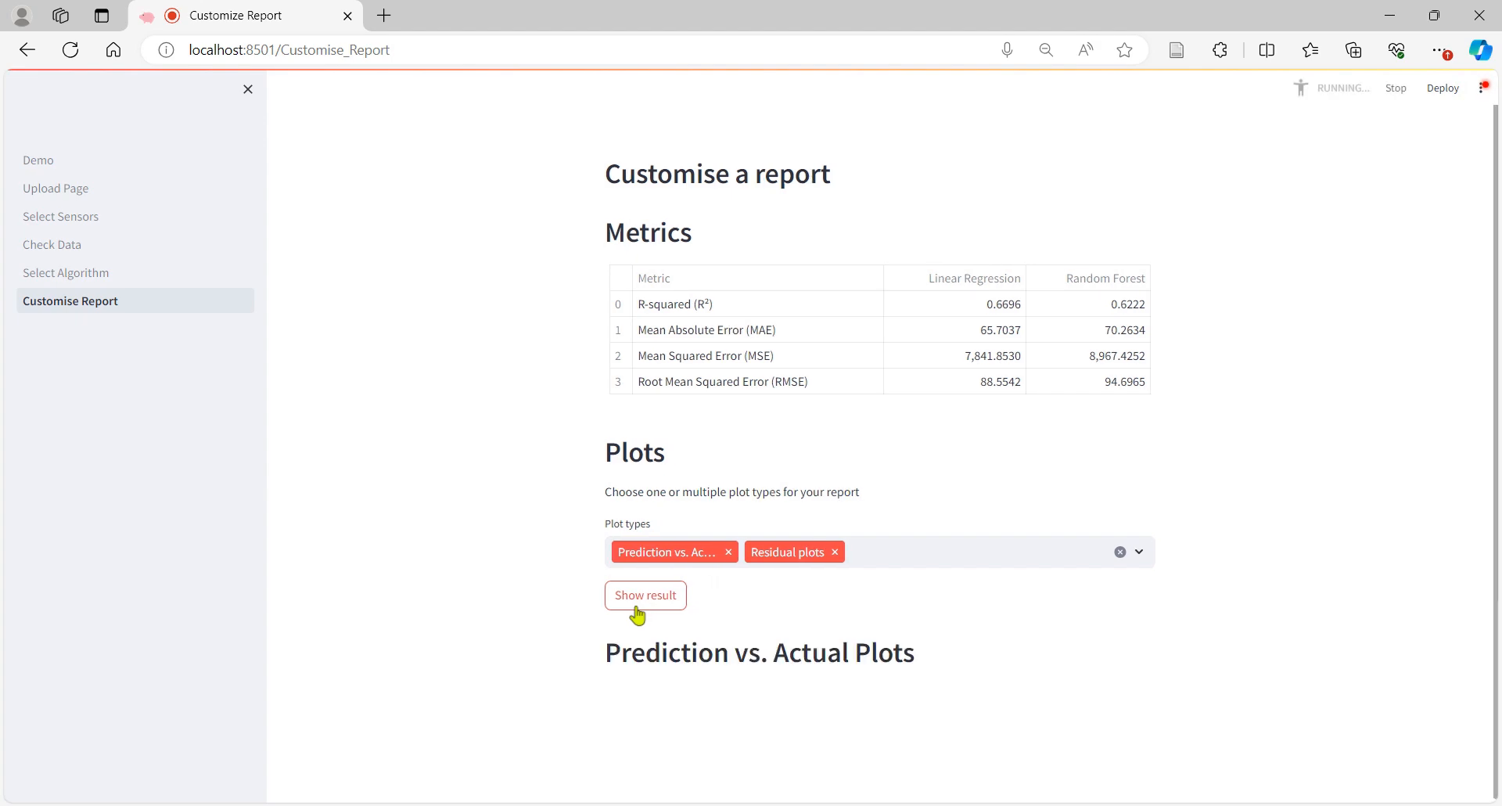
{"action": "scroll", "coordinate": [637, 615], "scroll_direction": "down", "scroll_amount": 1}
{"action": "scroll", "coordinate": [638, 616], "scroll_direction": "down", "scroll_amount": 1}
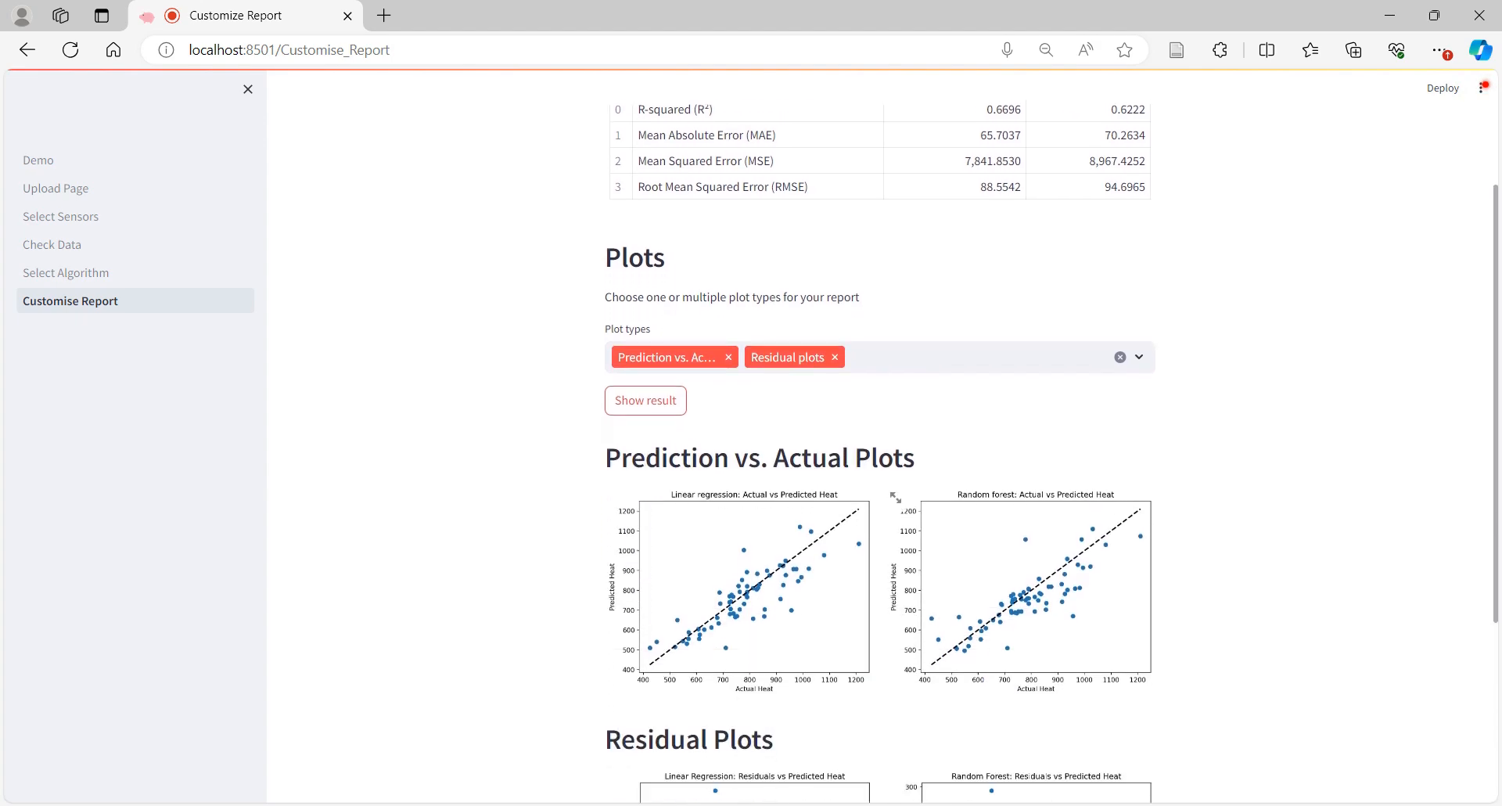
{"action": "scroll", "coordinate": [637, 616], "scroll_direction": "down", "scroll_amount": 3}
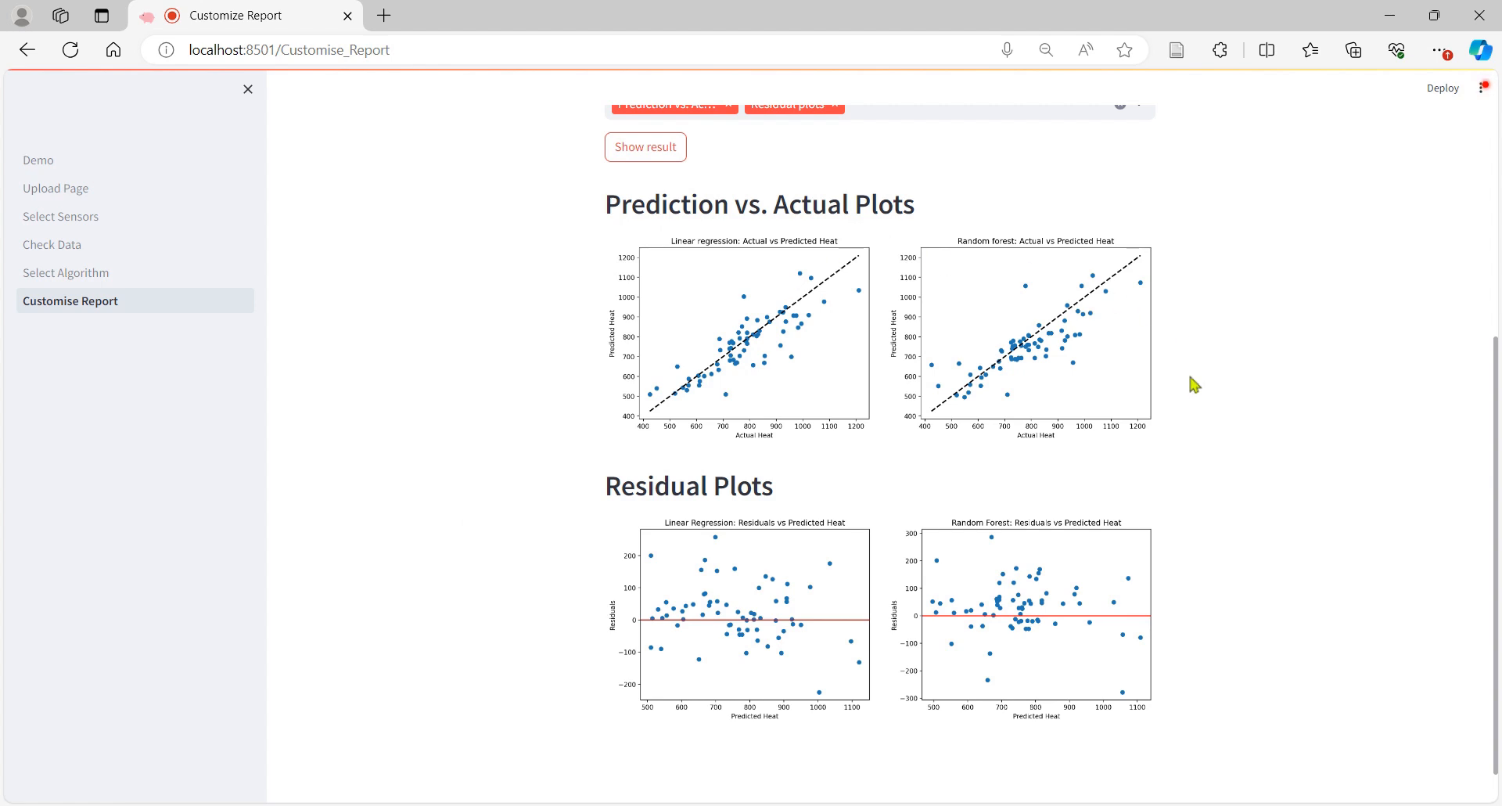
{"action": "scroll", "coordinate": [1193, 384], "scroll_direction": "down", "scroll_amount": 1}
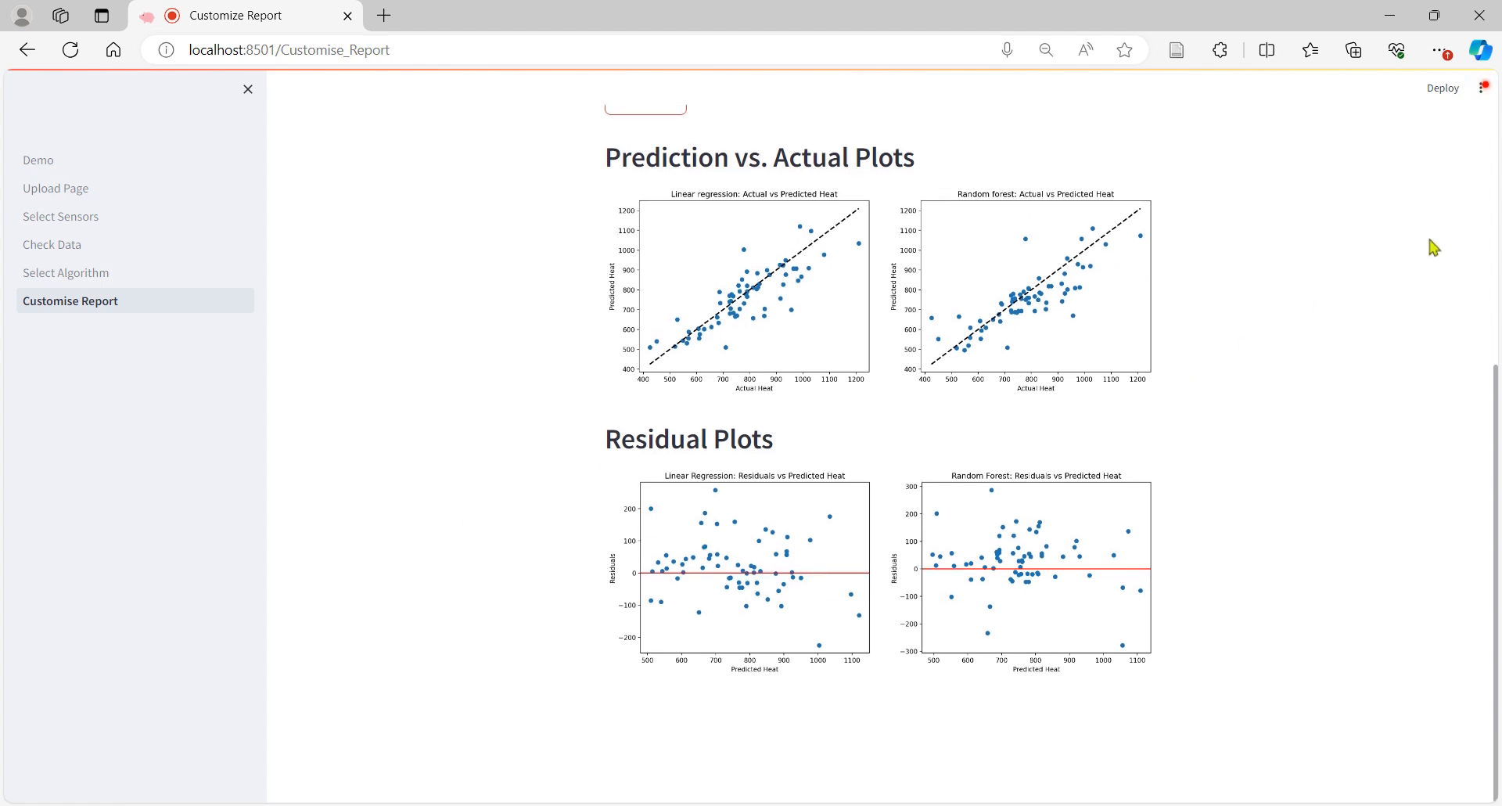
- Open the print preview of the report, look through its pages and print settings, and close it without printing
{"action": "left_click", "coordinate": [1479, 94]}
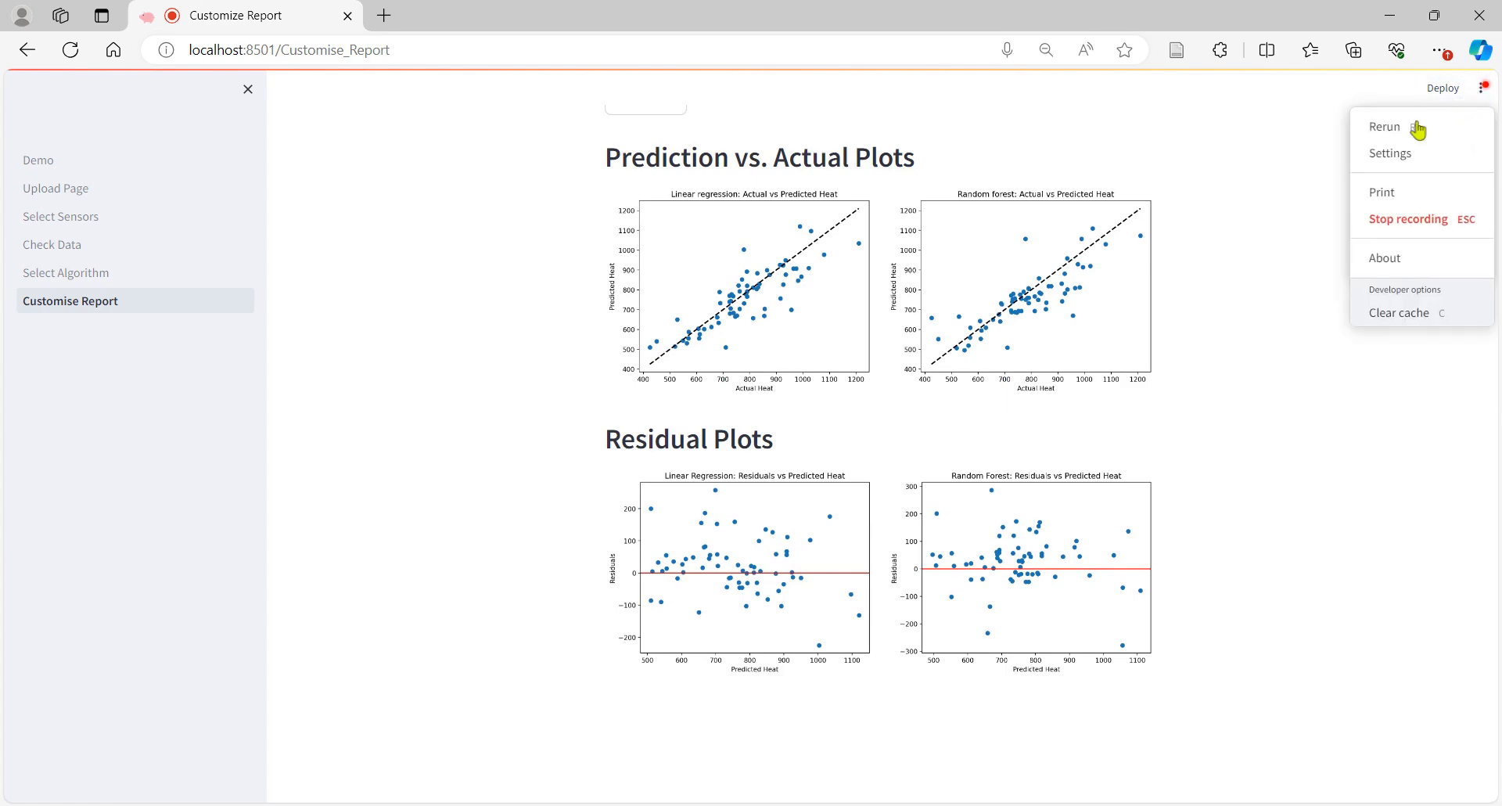
{"action": "left_click", "coordinate": [1386, 196]}
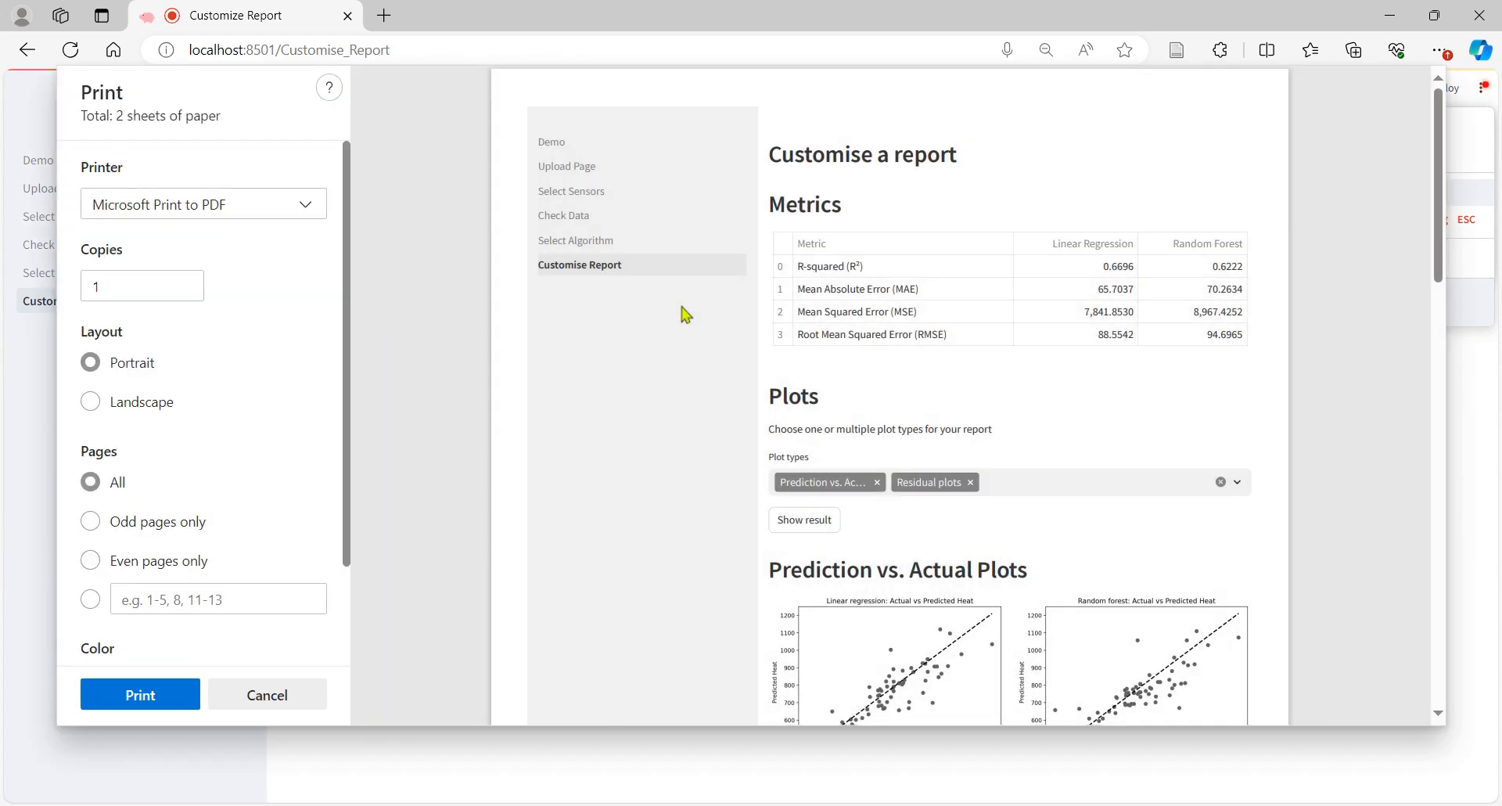
{"action": "scroll", "coordinate": [890, 482], "scroll_direction": "down", "scroll_amount": 3}
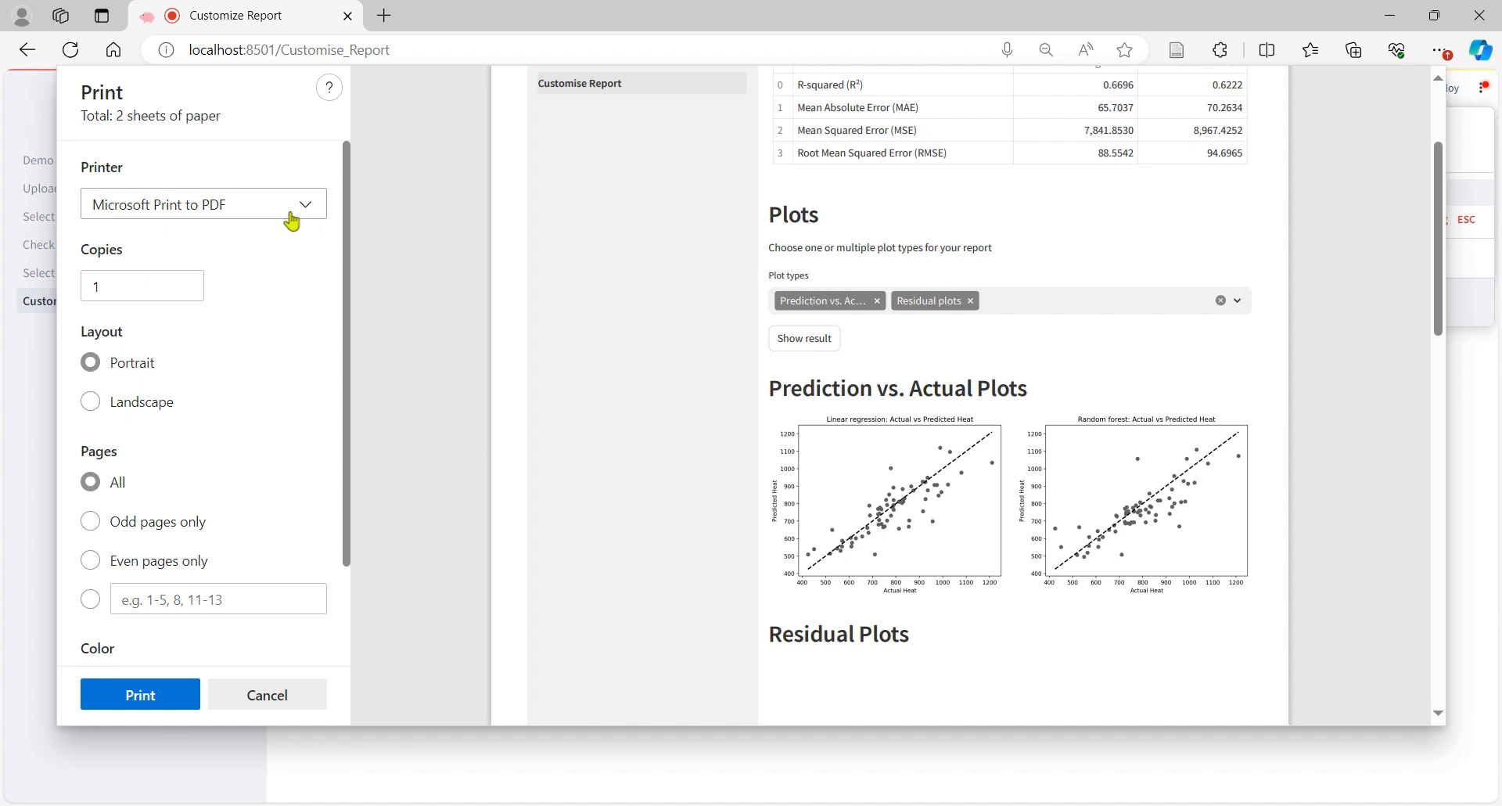
{"action": "scroll", "coordinate": [218, 436], "scroll_direction": "down", "scroll_amount": 2}
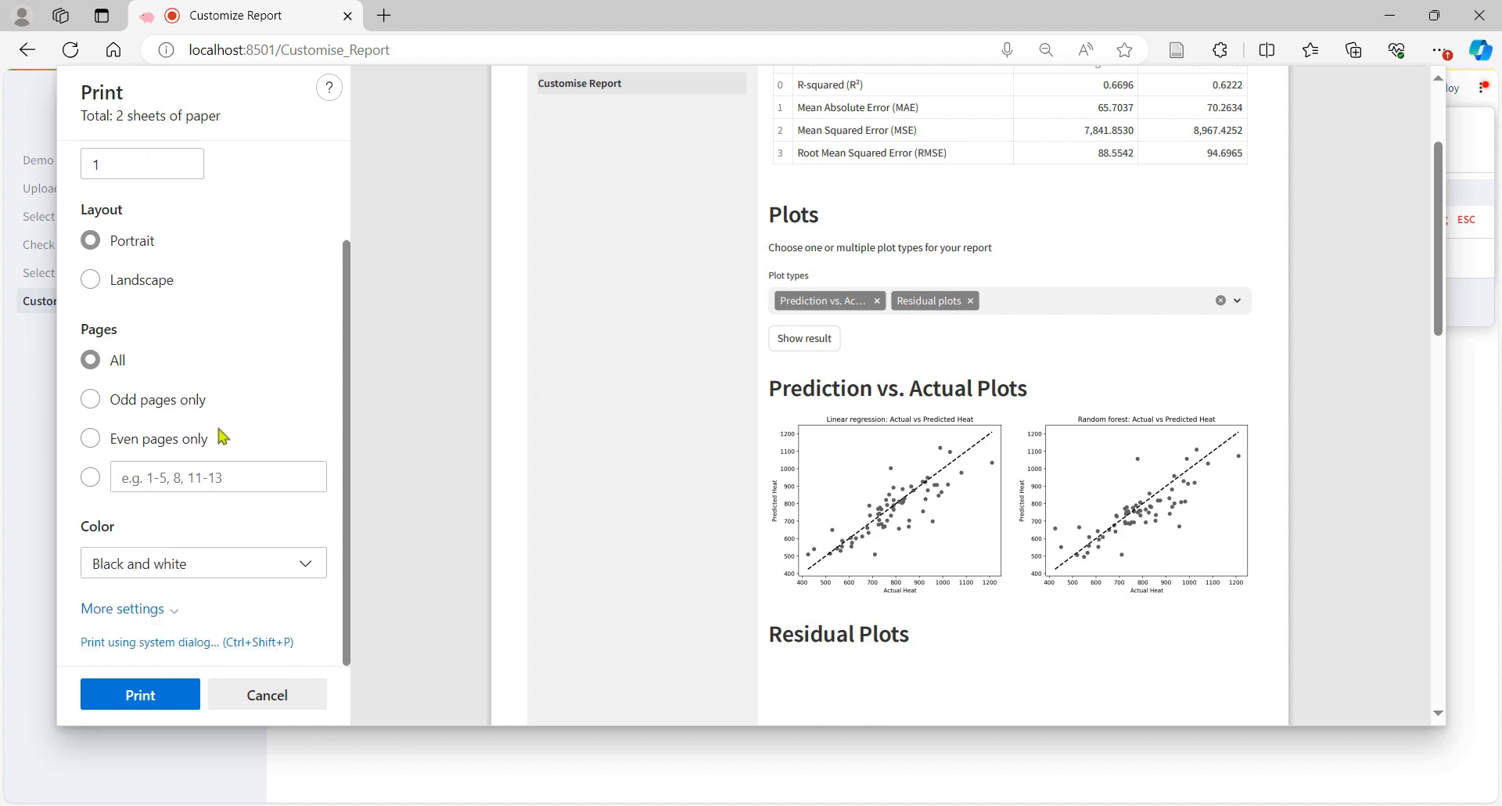
{"action": "scroll", "coordinate": [218, 436], "scroll_direction": "up", "scroll_amount": 2}
{"action": "scroll", "coordinate": [1201, 395], "scroll_direction": "down", "scroll_amount": 6}
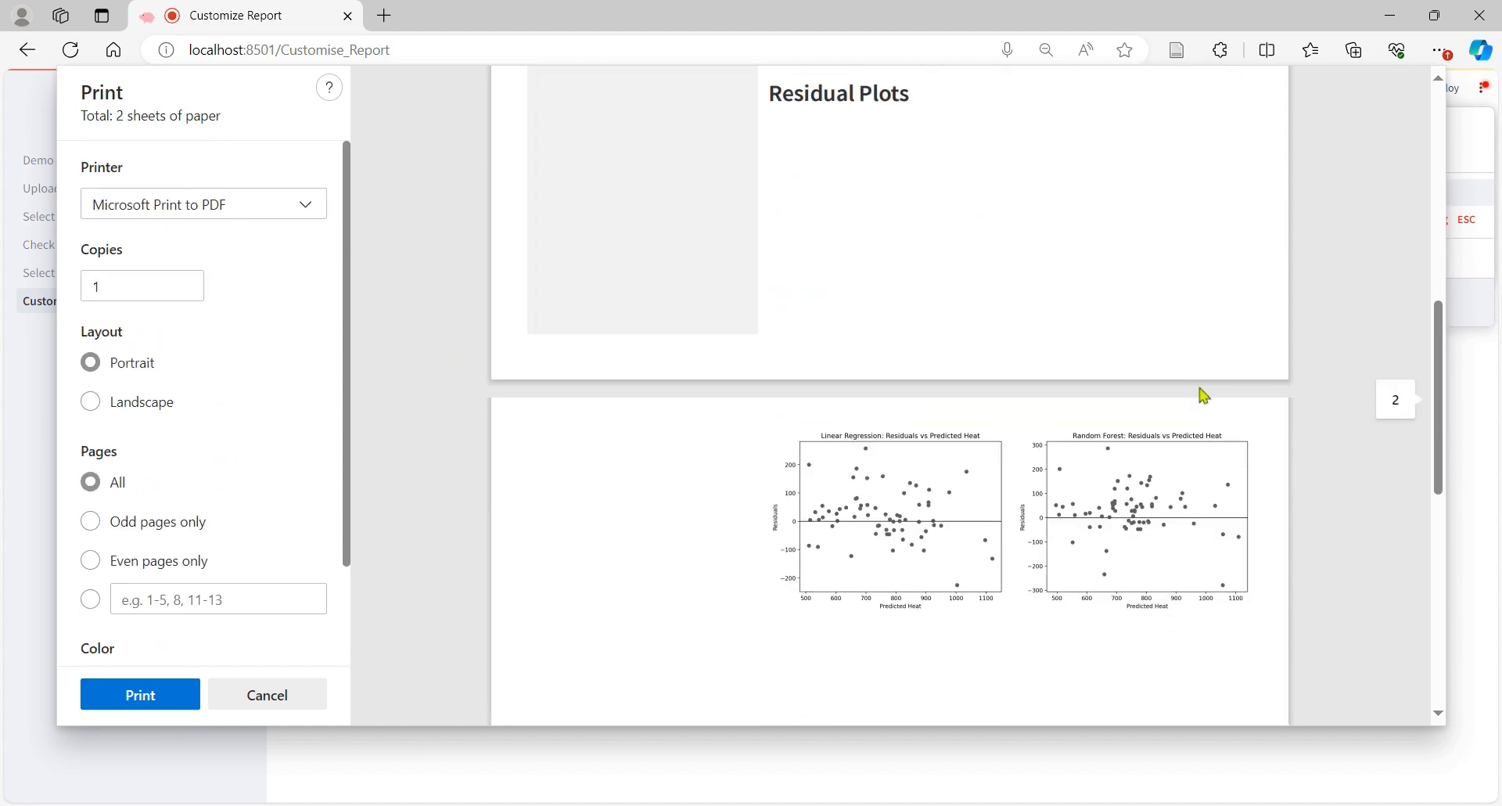
{"action": "scroll", "coordinate": [1204, 395], "scroll_direction": "up", "scroll_amount": 8}
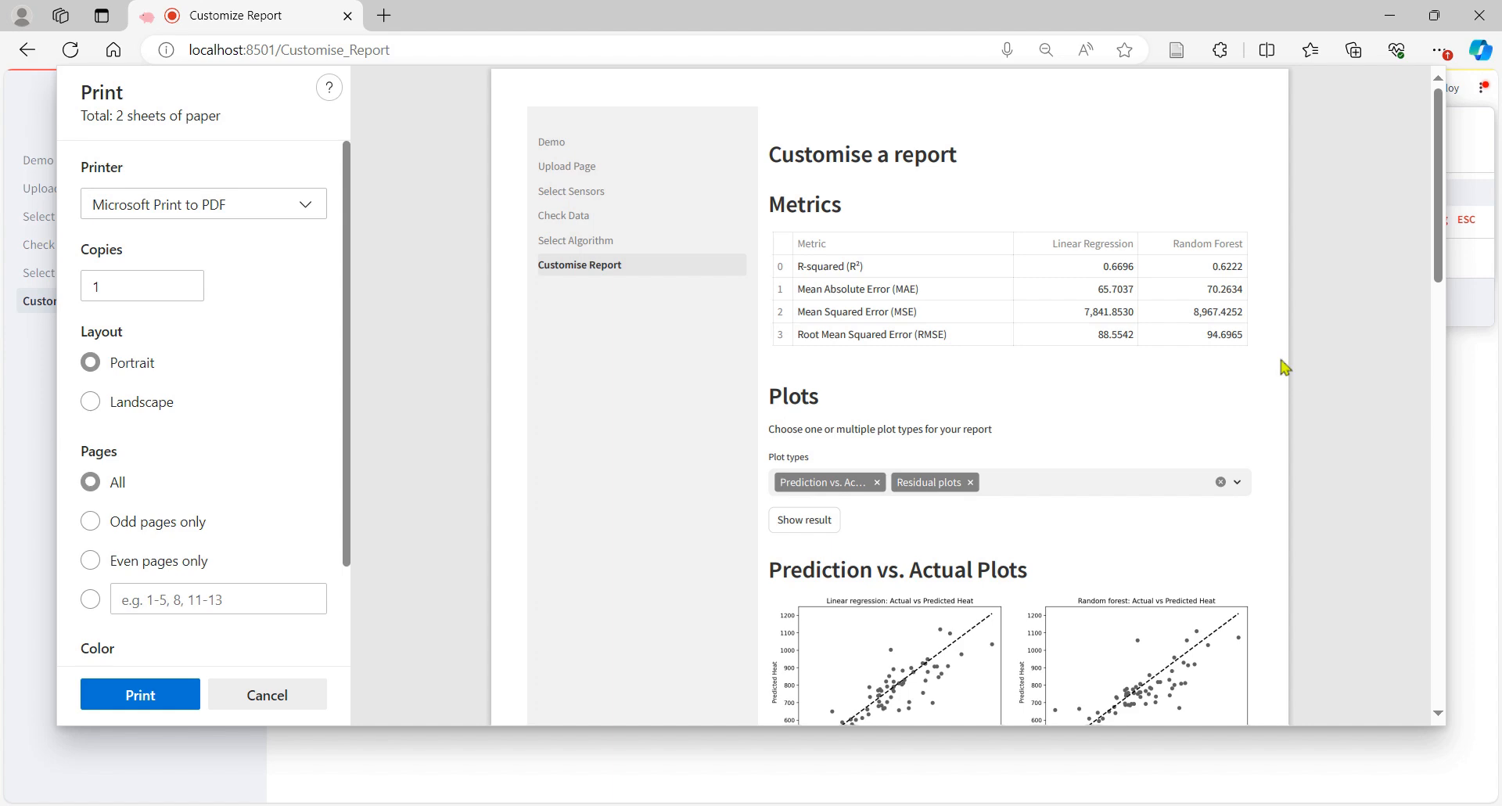
{"action": "left_click", "coordinate": [270, 703]}
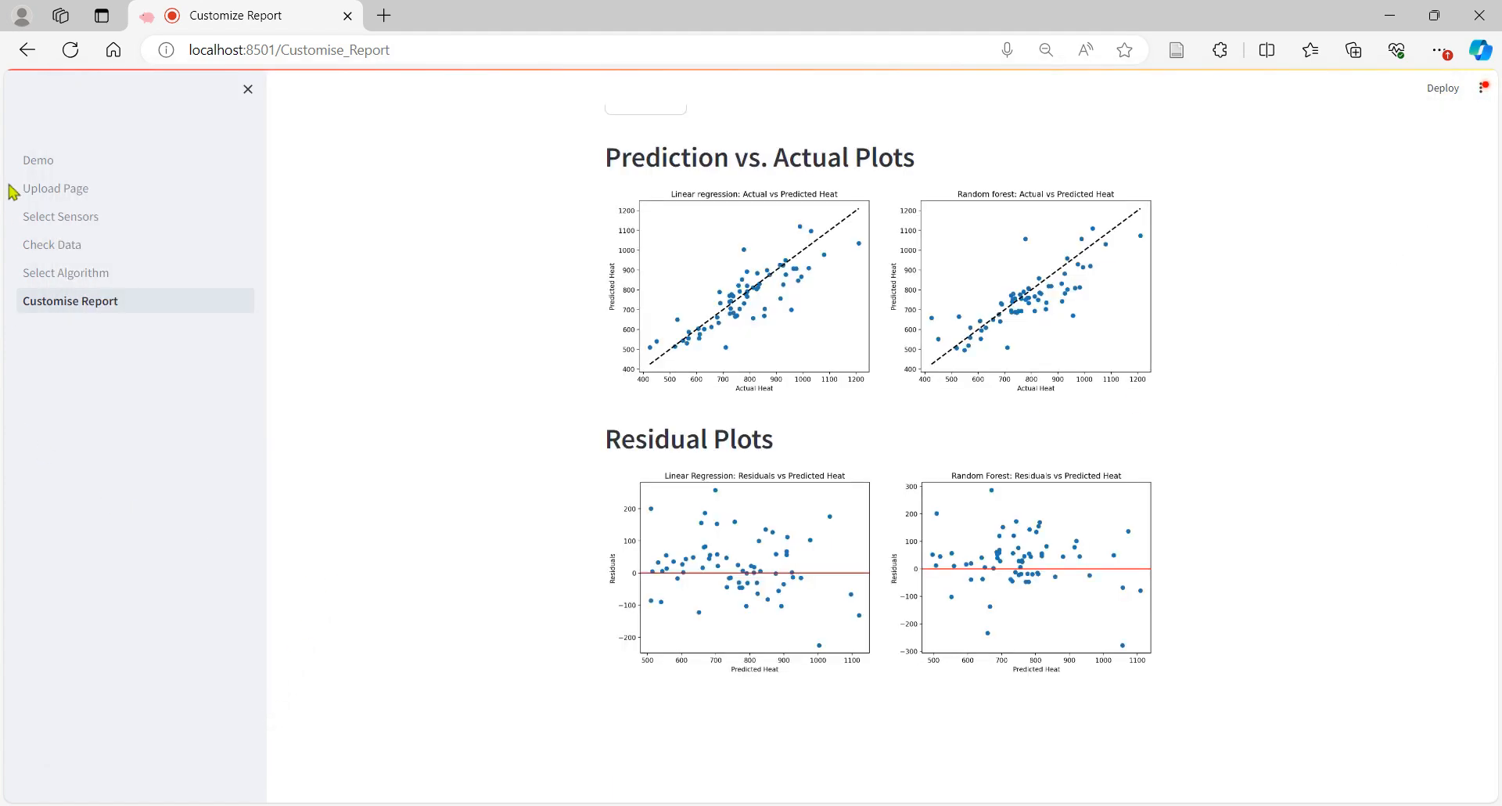
- Look through the Animal digital twin website linked on the Demo page and return to the Demo page
{"action": "left_click", "coordinate": [49, 166]}
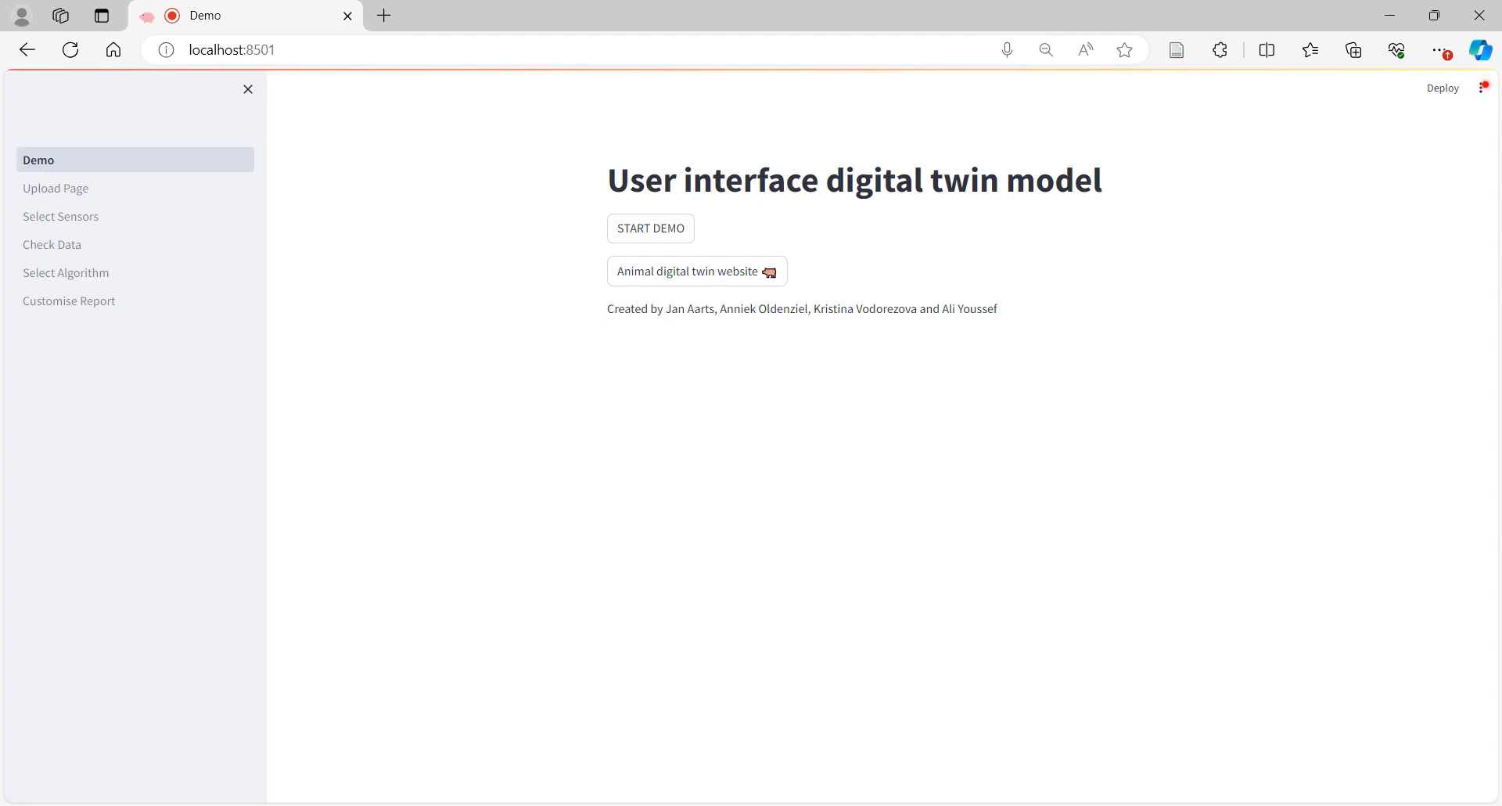
{"action": "left_click", "coordinate": [721, 288]}
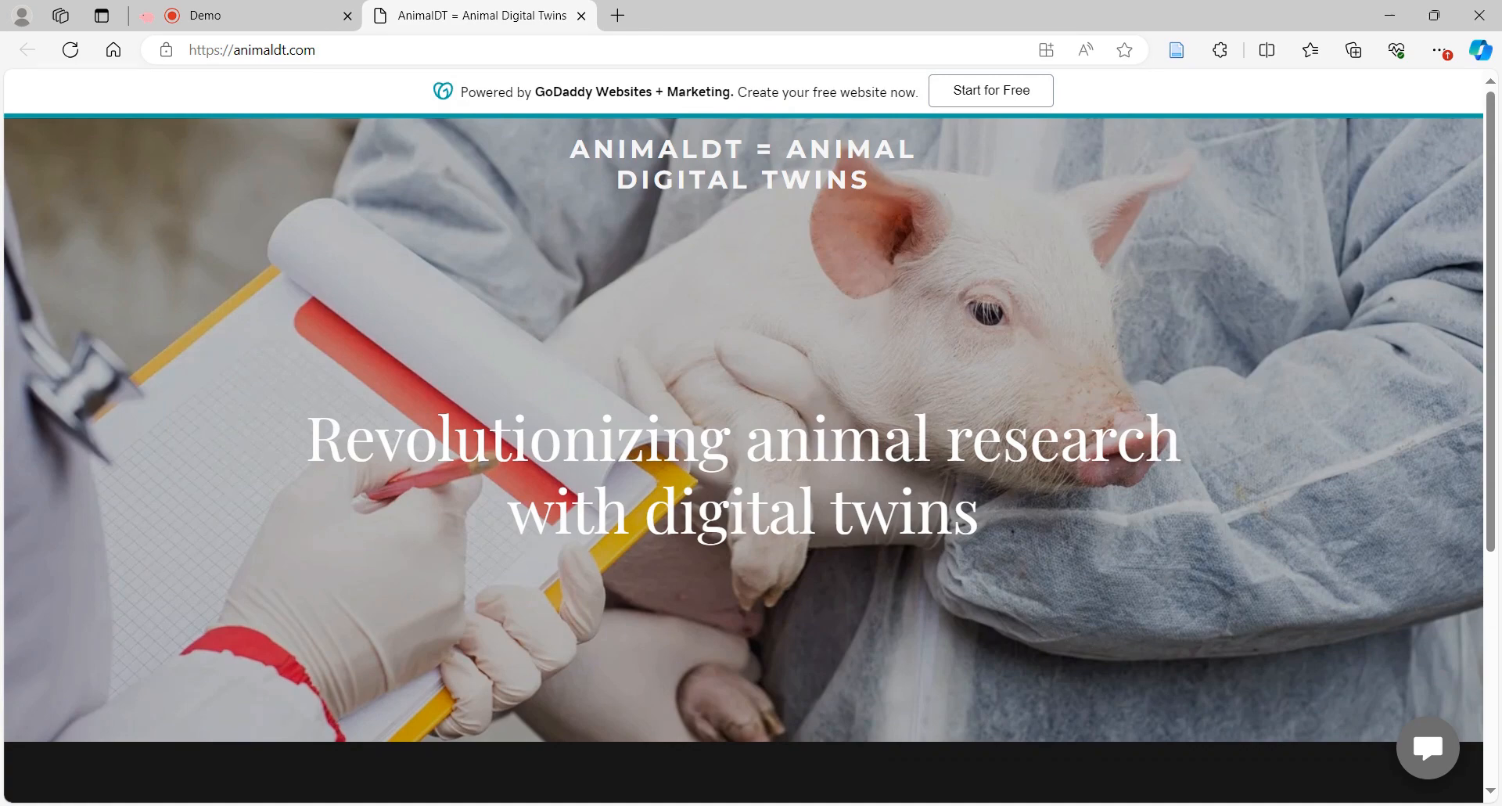
{"action": "scroll", "coordinate": [743, 460], "scroll_direction": "down", "scroll_amount": 3}
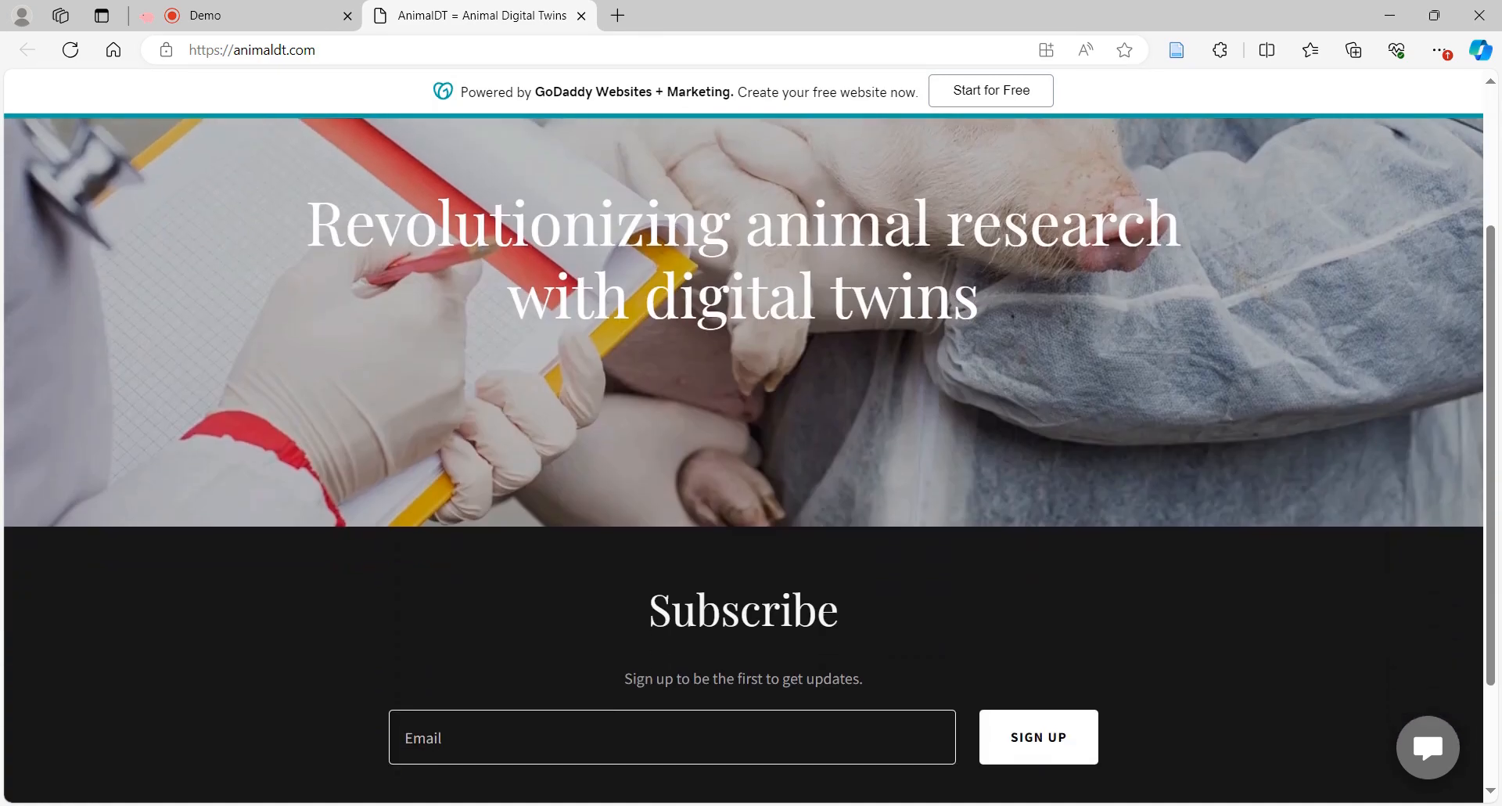
{"action": "scroll", "coordinate": [444, 179], "scroll_direction": "up", "scroll_amount": 3}
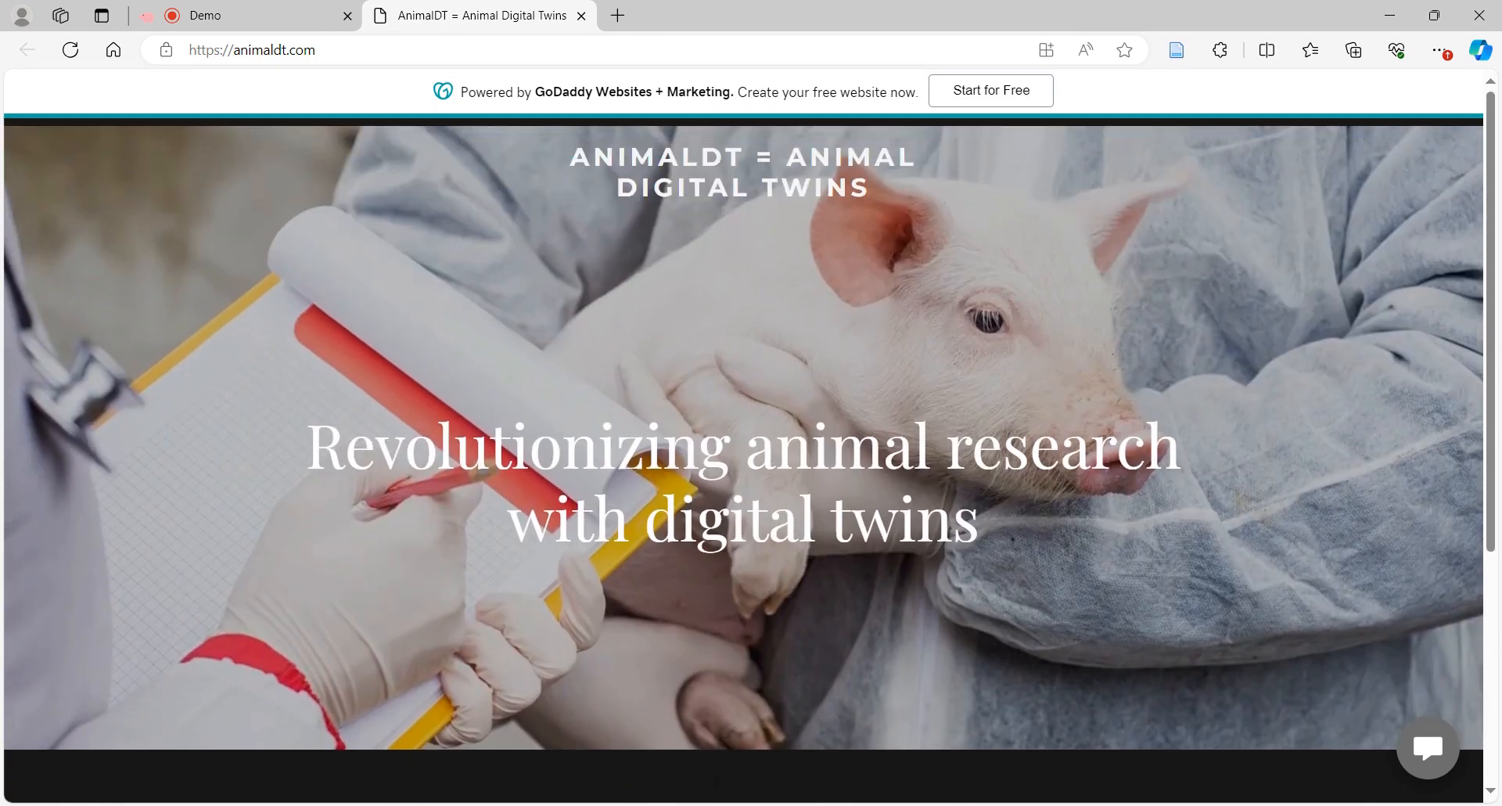
{"action": "left_click", "coordinate": [276, 28]}
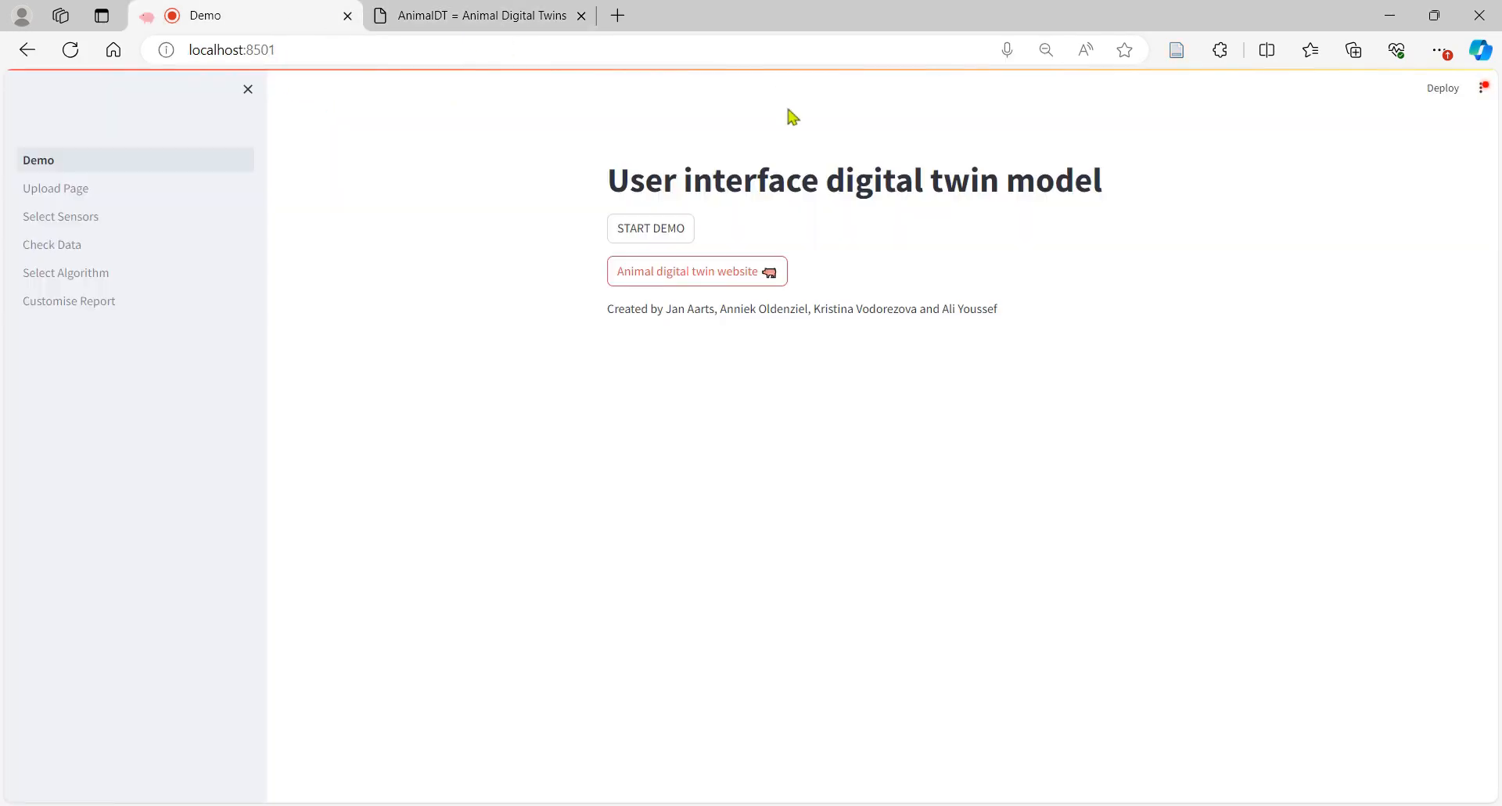
{"action": "left_click", "coordinate": [1479, 94]}
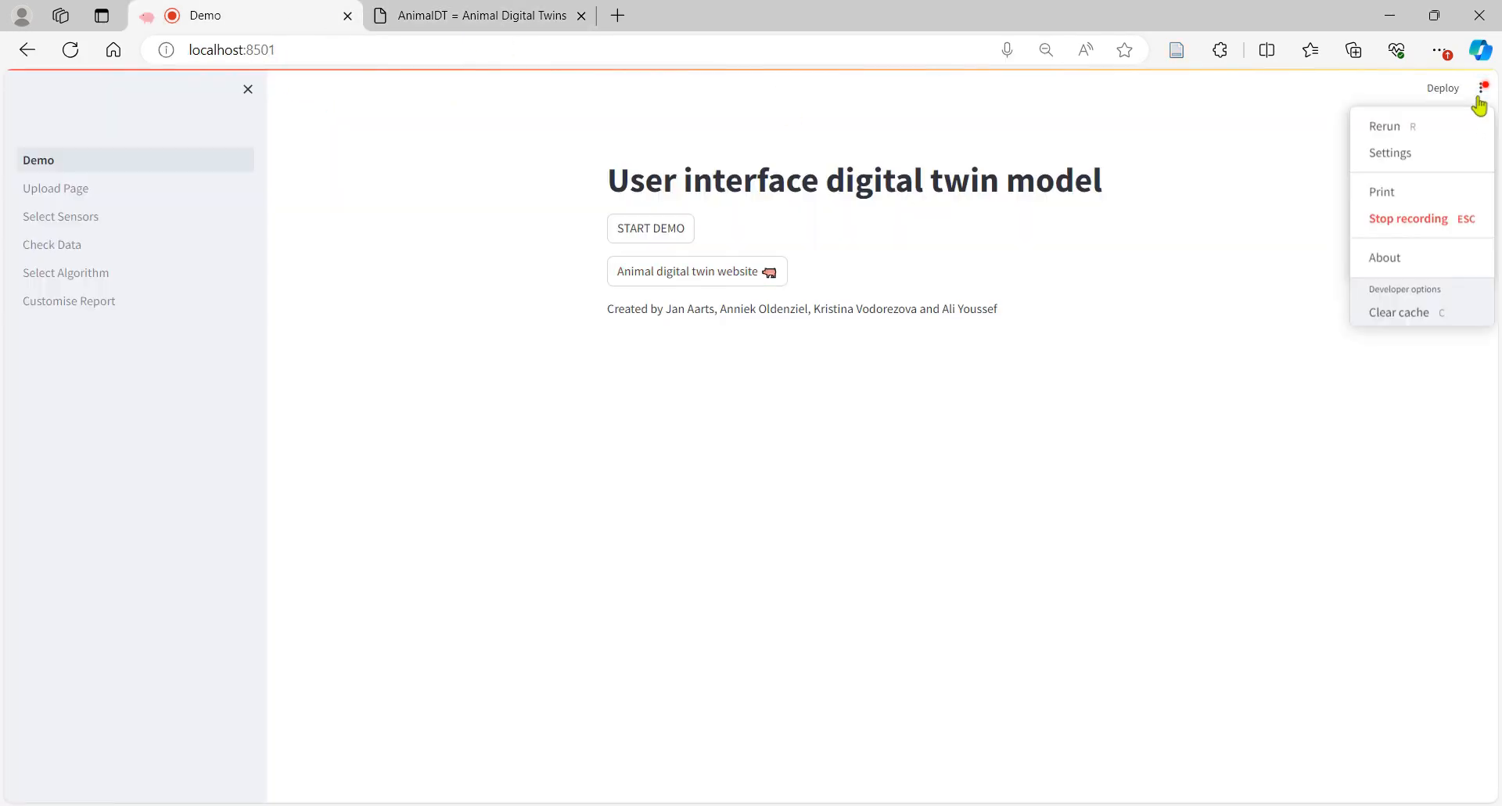